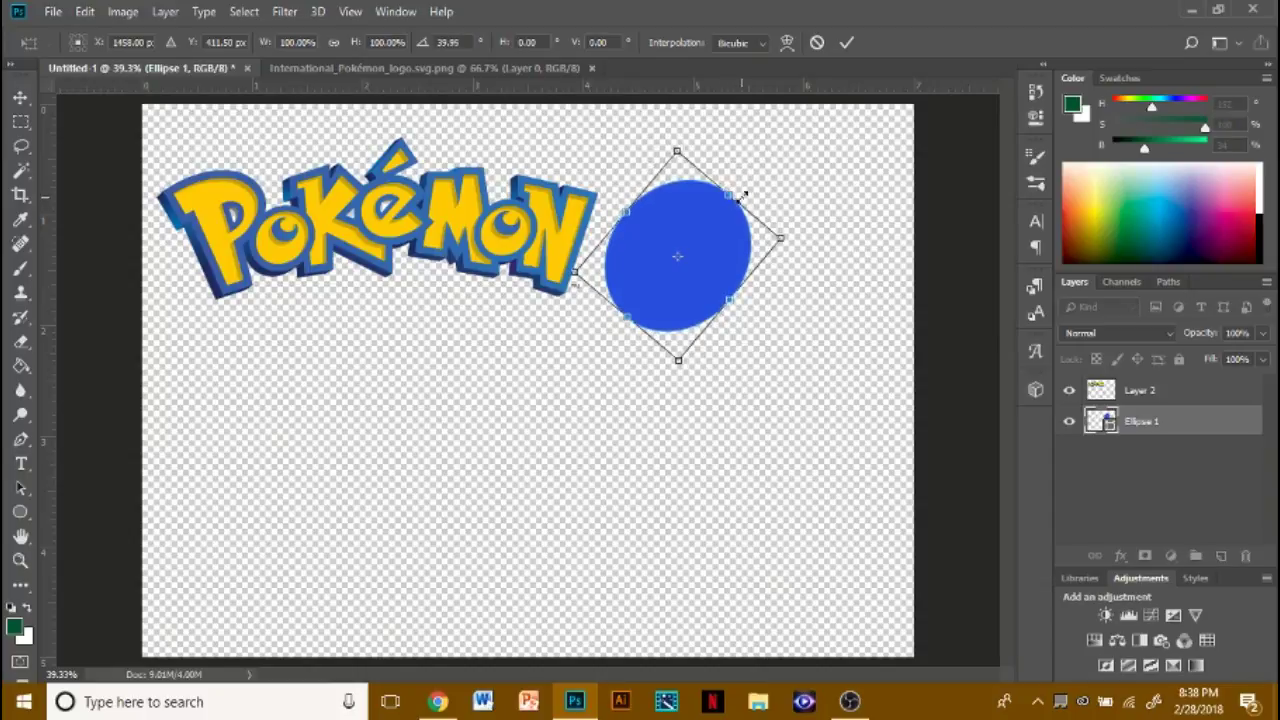
- Move the rotated blue ellipse up beside the logo's final letter N and apply the transform
{"action": "left_click_drag", "start_coordinate": [701, 153], "coordinate": [682, 151]}
{"action": "mouse_move", "coordinate": [710, 236]}
{"action": "left_mouse_down"}
{"action": "mouse_move", "coordinate": [711, 189]}
{"action": "mouse_move", "coordinate": [684, 210]}
{"action": "mouse_move", "coordinate": [654, 208]}
{"action": "left_mouse_up"}
{"action": "key", "text": "Return"}
- Set the ellipse's stroke width to 0 px and change its fill to a lighter blue
{"action": "left_click", "coordinate": [21, 512]}
{"action": "left_click", "coordinate": [242, 43]}
{"action": "left_click_drag", "start_coordinate": [311, 43], "coordinate": [286, 70]}
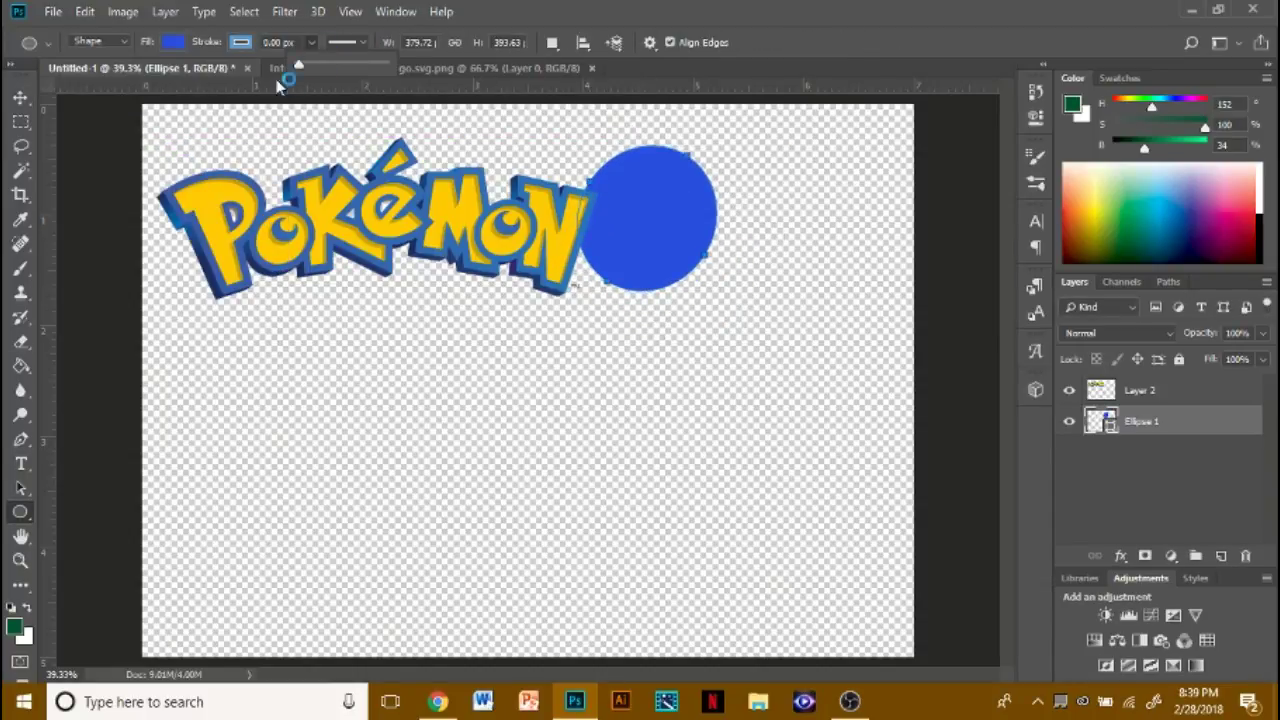
{"action": "left_click", "coordinate": [174, 42]}
{"action": "left_click", "coordinate": [114, 138]}
{"action": "left_click", "coordinate": [178, 44]}
{"action": "key", "text": "v"}
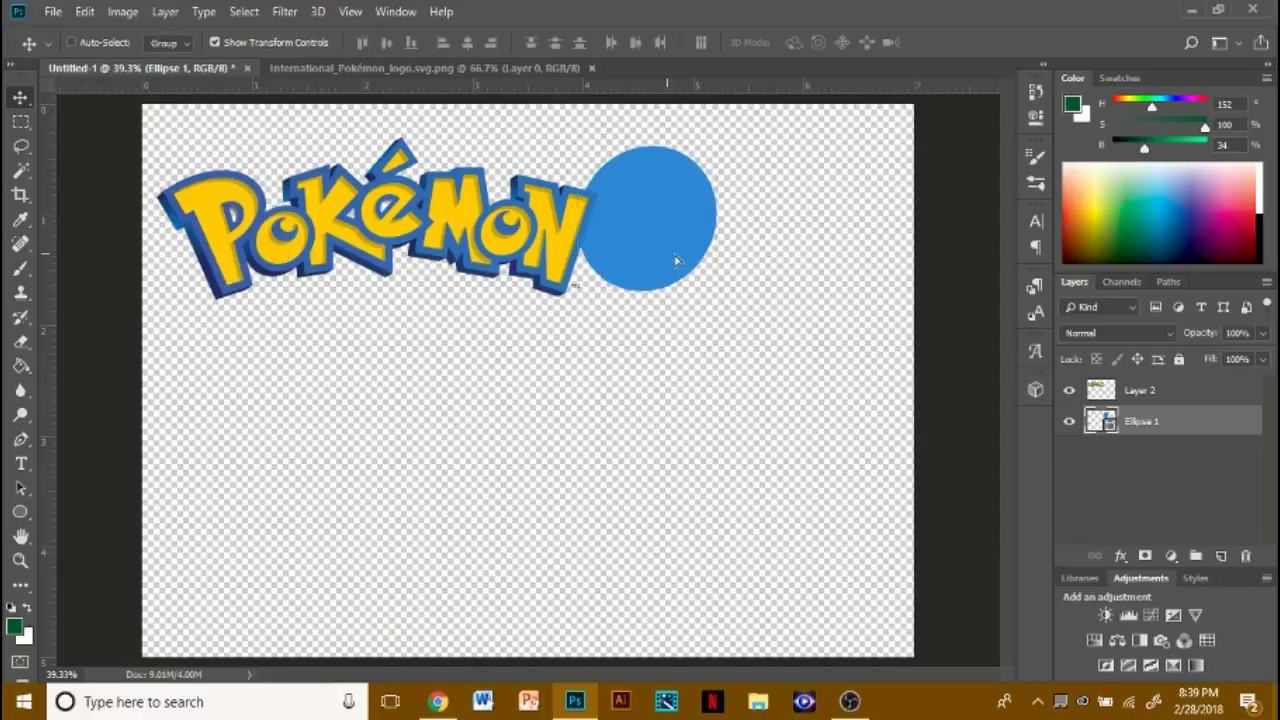
- Move the Pokémon logo and the ellipse down and to the right, with the ellipse overlapping the letter N
{"action": "left_click_drag", "start_coordinate": [670, 253], "coordinate": [699, 273]}
{"action": "left_click", "coordinate": [1140, 391]}
{"action": "left_click_drag", "start_coordinate": [556, 247], "coordinate": [593, 259]}
{"action": "left_click_drag", "start_coordinate": [708, 275], "coordinate": [730, 296]}
{"action": "left_click", "coordinate": [1142, 421]}
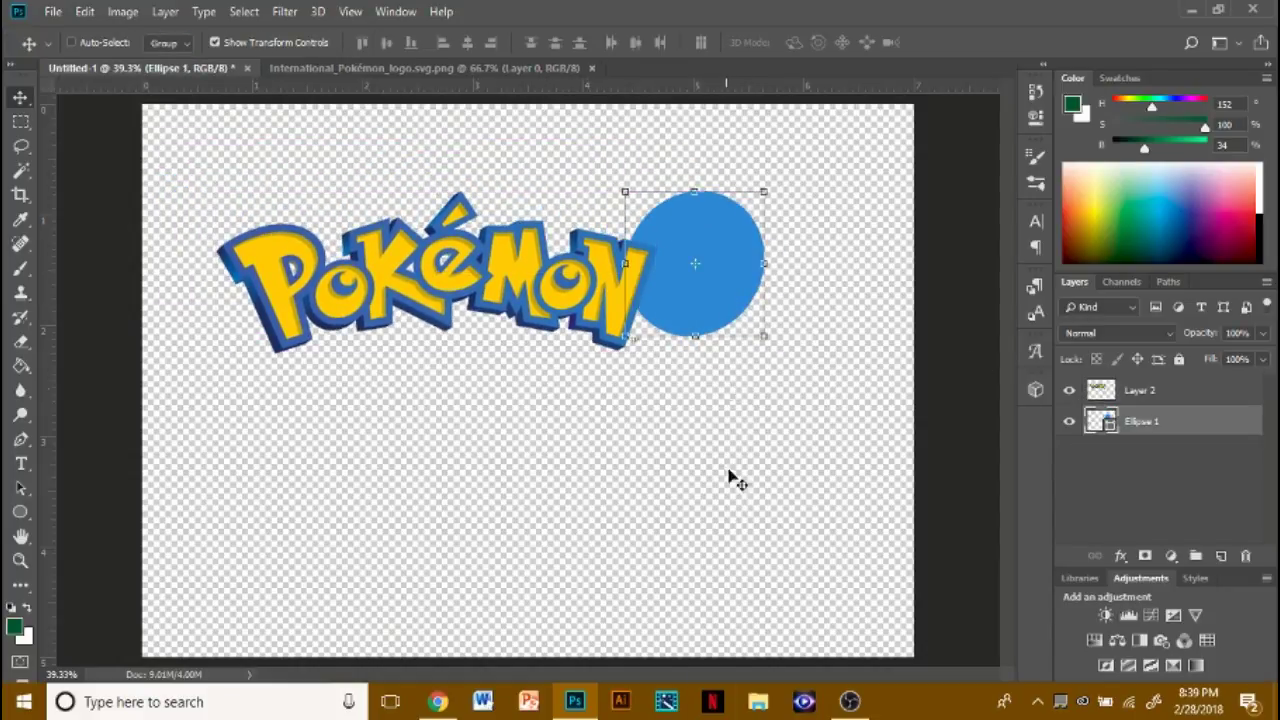
- Rasterize the ellipse for painting, hide Layer 2, and set a Soft Round brush to 417 px, Normal mode and 42% opacity
{"action": "key", "text": "b"}
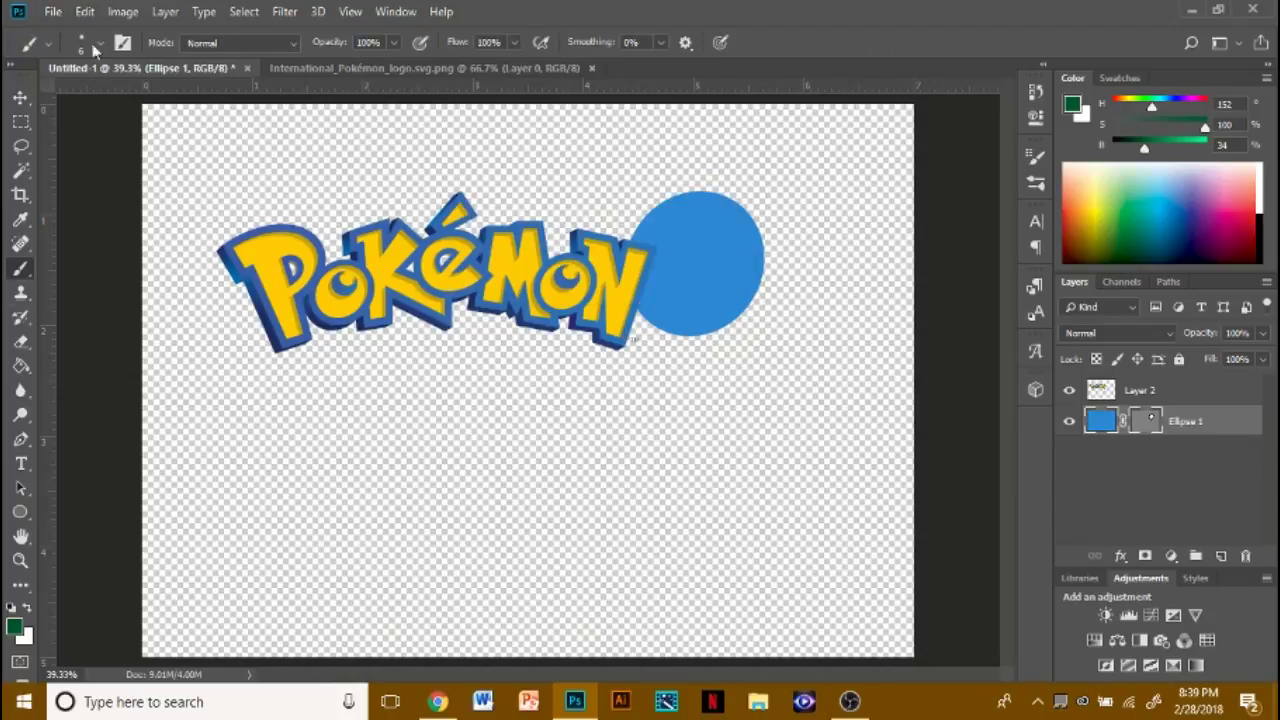
{"action": "left_click", "coordinate": [240, 43]}
{"action": "left_click", "coordinate": [1069, 390]}
{"action": "left_click", "coordinate": [260, 43]}
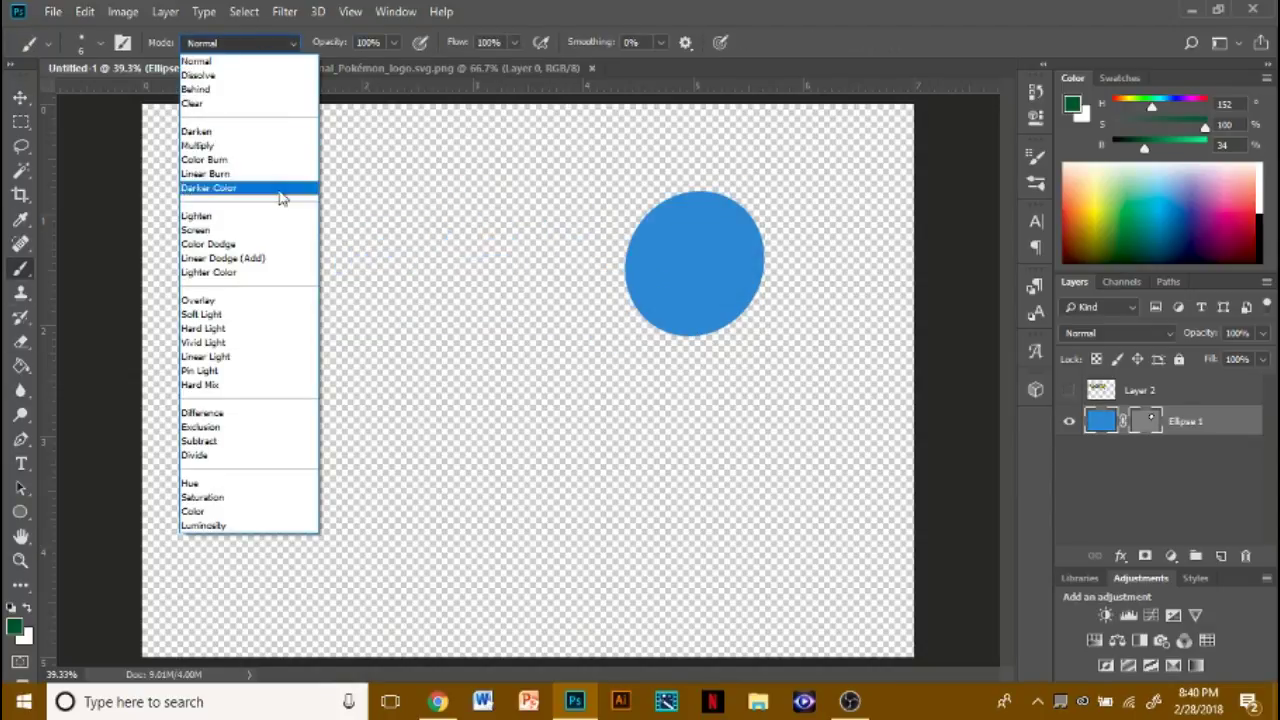
{"action": "left_click", "coordinate": [262, 61]}
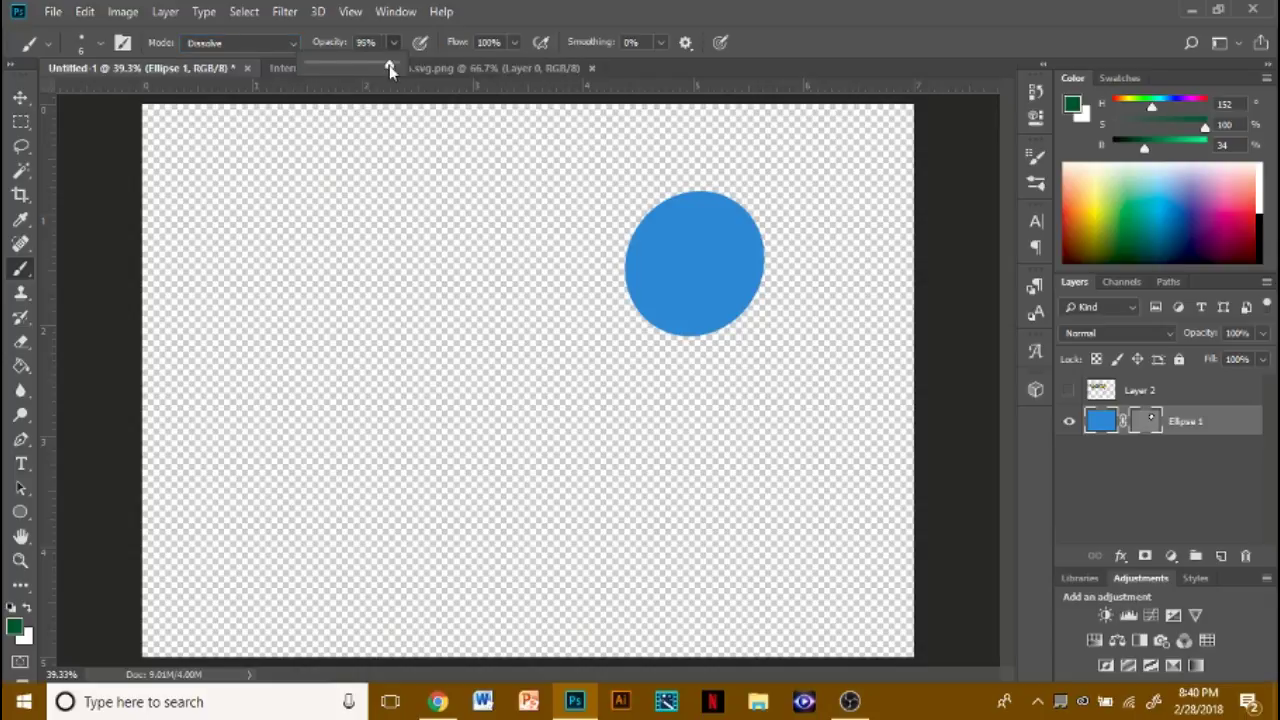
{"action": "left_click", "coordinate": [101, 43]}
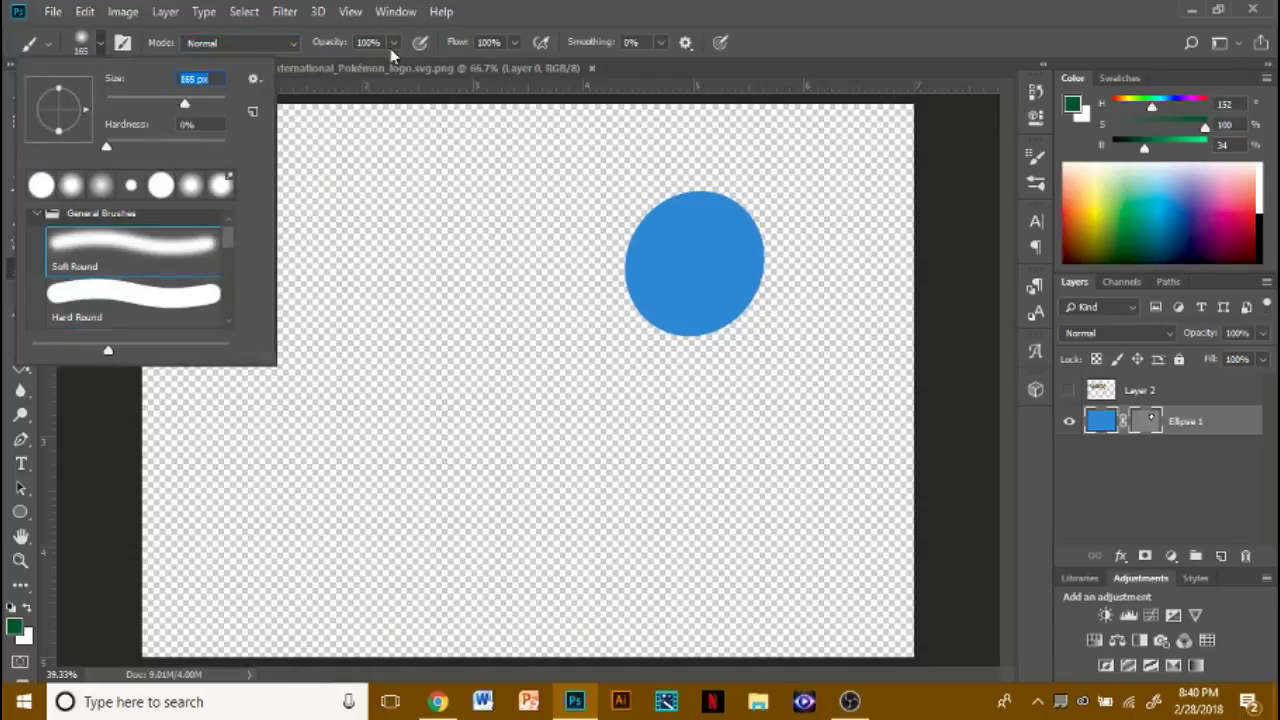
{"action": "left_click_drag", "start_coordinate": [391, 45], "coordinate": [352, 70]}
{"action": "left_click", "coordinate": [101, 43]}
{"action": "left_click_drag", "start_coordinate": [186, 103], "coordinate": [208, 103]}
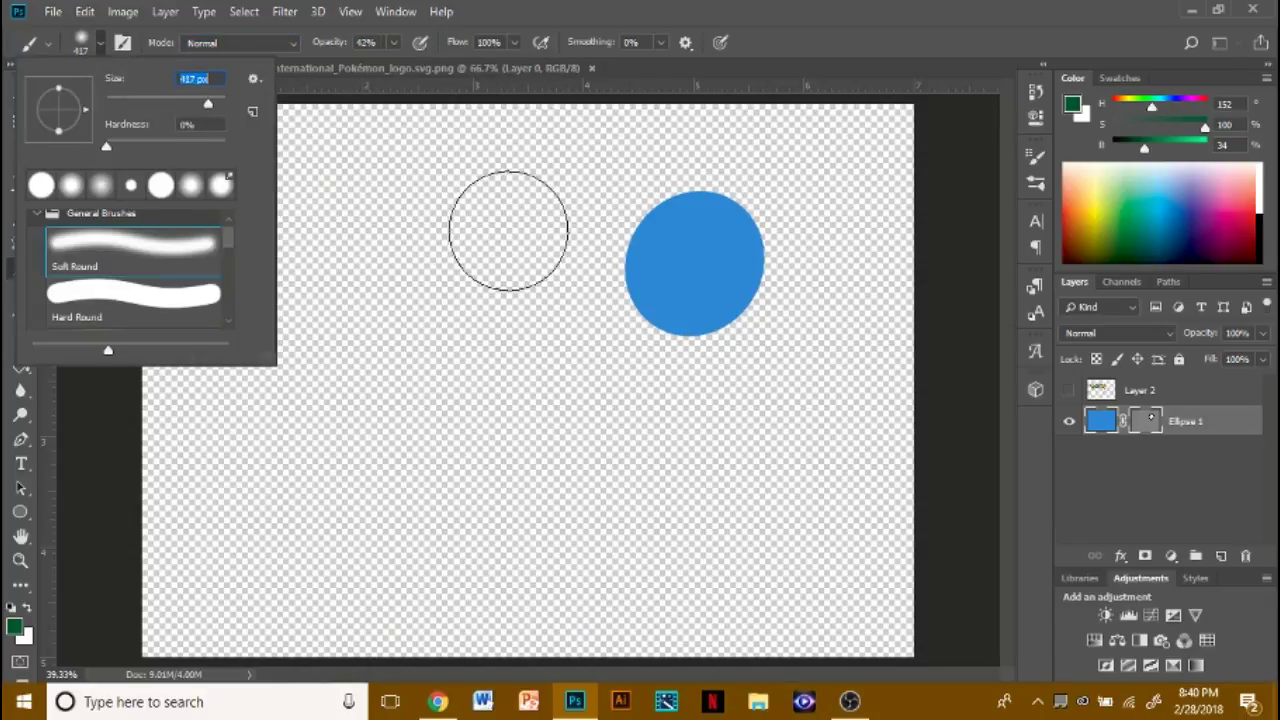
- Paint a light blue highlight on the lower right of the ellipse, reducing the soft brush to 259 px
{"action": "left_click", "coordinate": [670, 268]}
{"action": "key", "text": "ctrl+z"}
{"action": "left_click_drag", "start_coordinate": [1167, 221], "coordinate": [1170, 186]}
{"action": "mouse_move", "coordinate": [699, 298]}
{"action": "left_mouse_down"}
{"action": "mouse_move", "coordinate": [770, 292]}
{"action": "mouse_move", "coordinate": [758, 355]}
{"action": "mouse_move", "coordinate": [720, 335]}
{"action": "mouse_move", "coordinate": [783, 271]}
{"action": "mouse_move", "coordinate": [742, 313]}
{"action": "mouse_move", "coordinate": [776, 333]}
{"action": "mouse_move", "coordinate": [712, 273]}
{"action": "mouse_move", "coordinate": [750, 304]}
{"action": "mouse_move", "coordinate": [711, 276]}
{"action": "mouse_move", "coordinate": [718, 314]}
{"action": "left_mouse_up"}
{"action": "left_click", "coordinate": [101, 44]}
{"action": "left_click_drag", "start_coordinate": [211, 105], "coordinate": [205, 112]}
{"action": "left_click", "coordinate": [715, 272]}
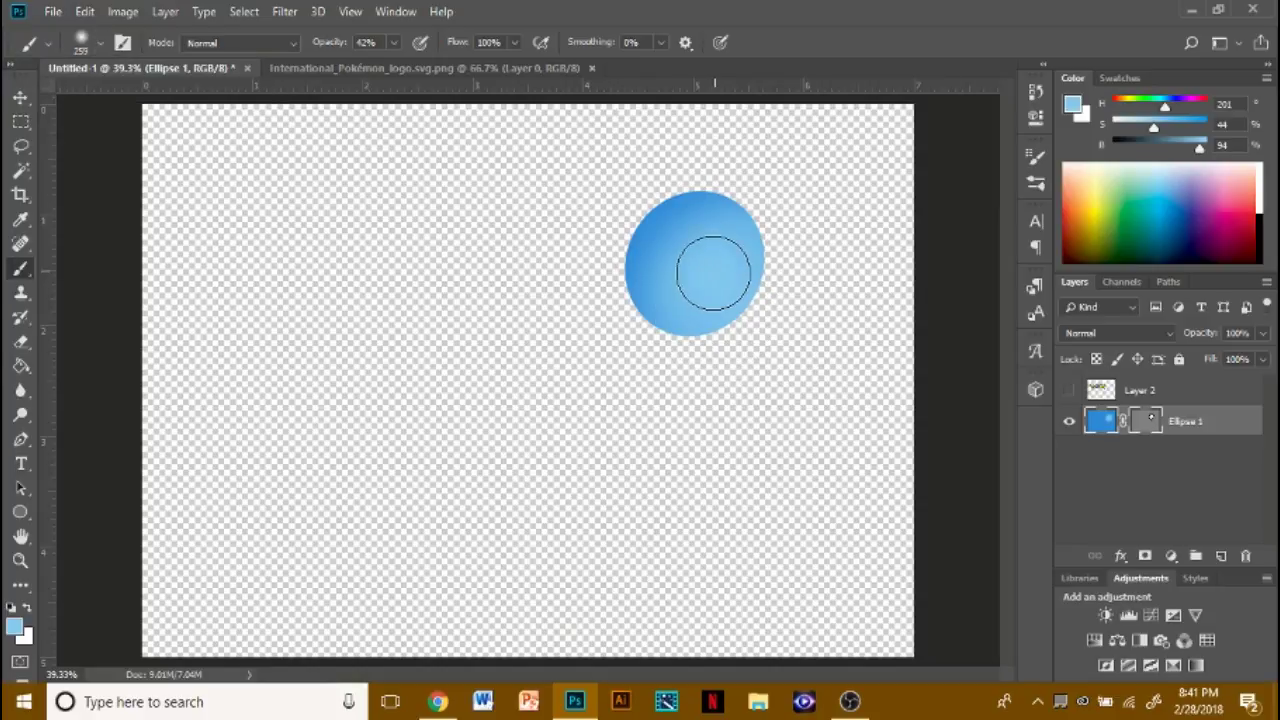
- Brighten the ellipse's highlight with brush dabs in Screen and Color Dodge modes
{"action": "left_click", "coordinate": [276, 45]}
{"action": "left_click", "coordinate": [196, 230]}
{"action": "left_click", "coordinate": [235, 43]}
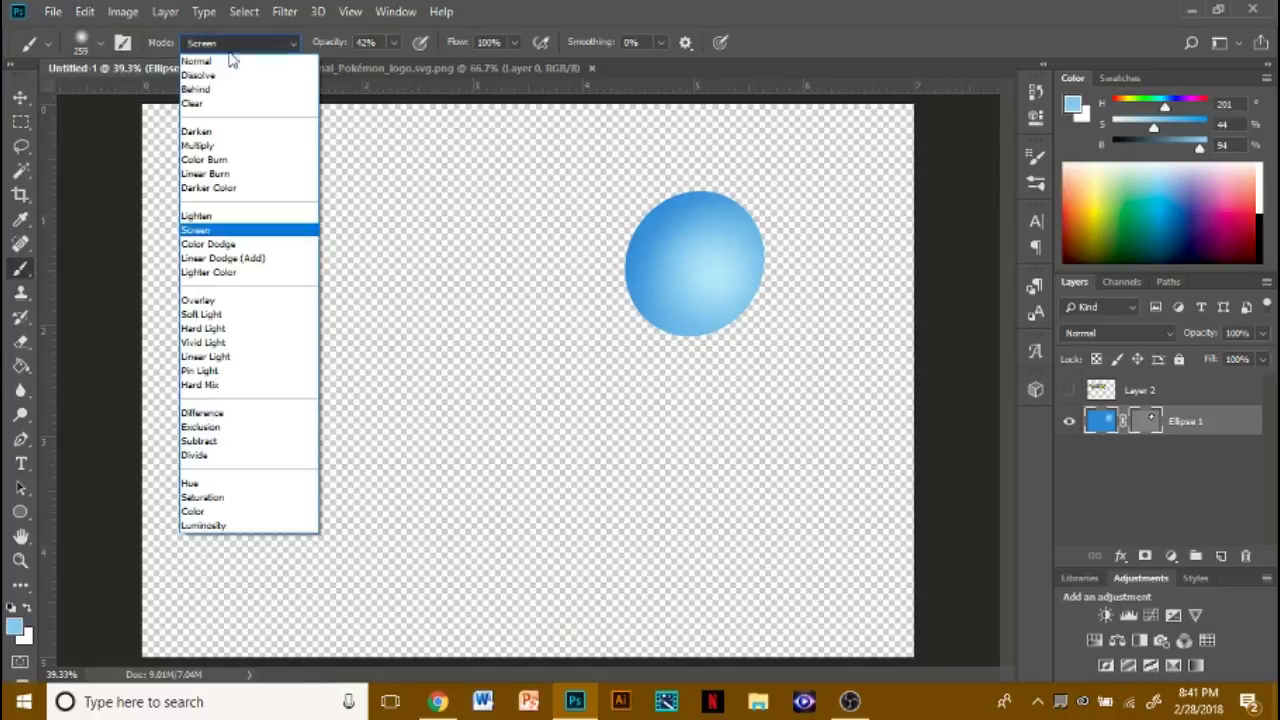
{"action": "left_click", "coordinate": [208, 243]}
{"action": "left_click", "coordinate": [715, 273]}
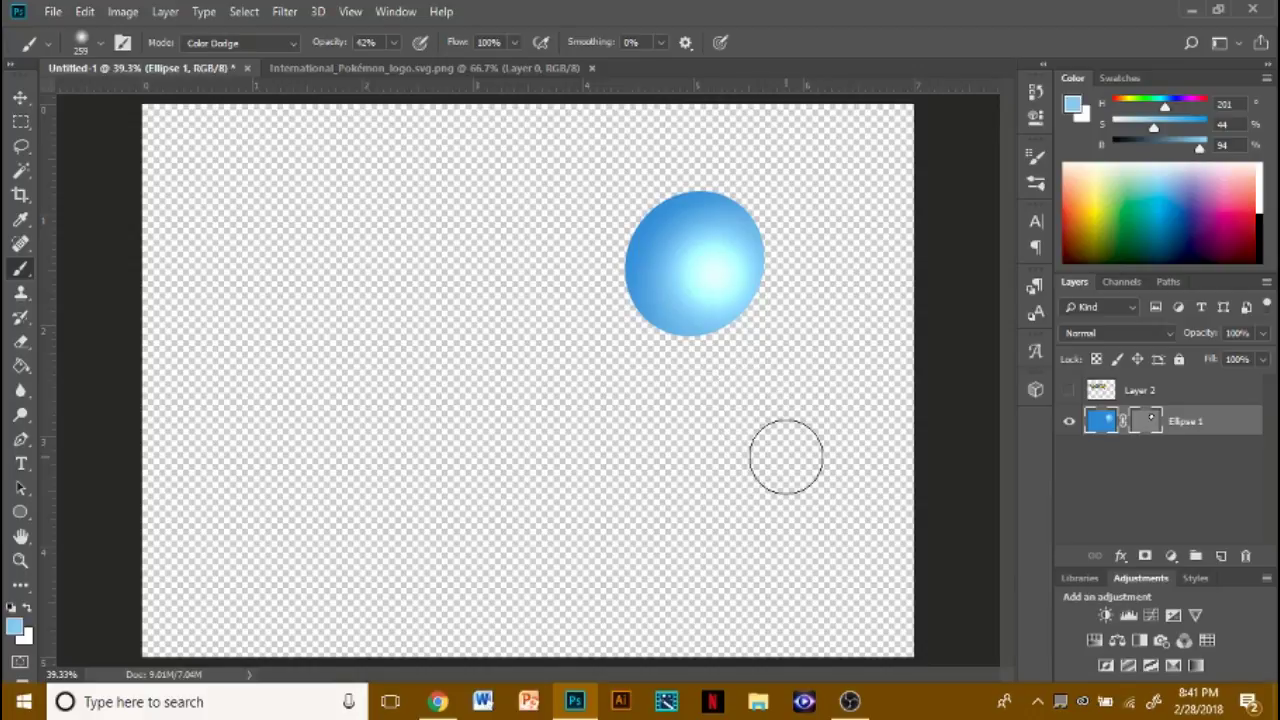
- Darken the ellipse's edges with the brush in Multiply and Color Burn modes
{"action": "left_click", "coordinate": [240, 43]}
{"action": "left_click", "coordinate": [255, 147]}
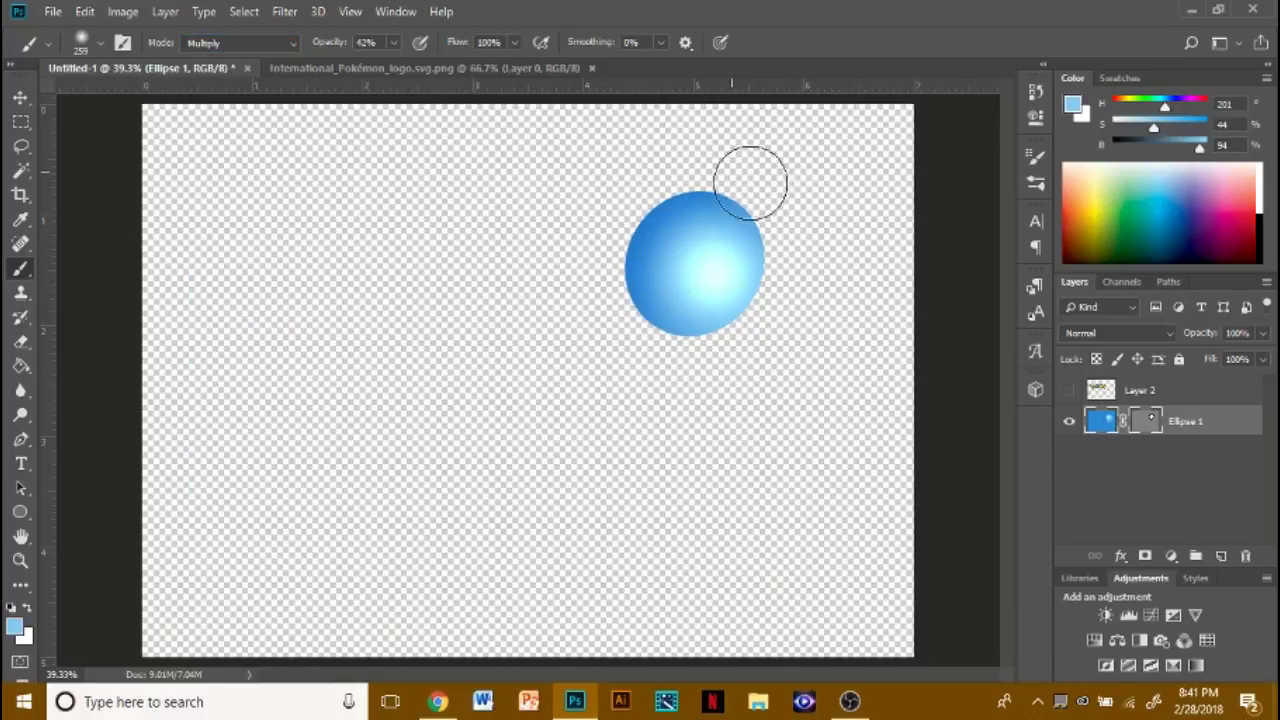
{"action": "left_click", "coordinate": [240, 43]}
{"action": "left_click", "coordinate": [271, 169]}
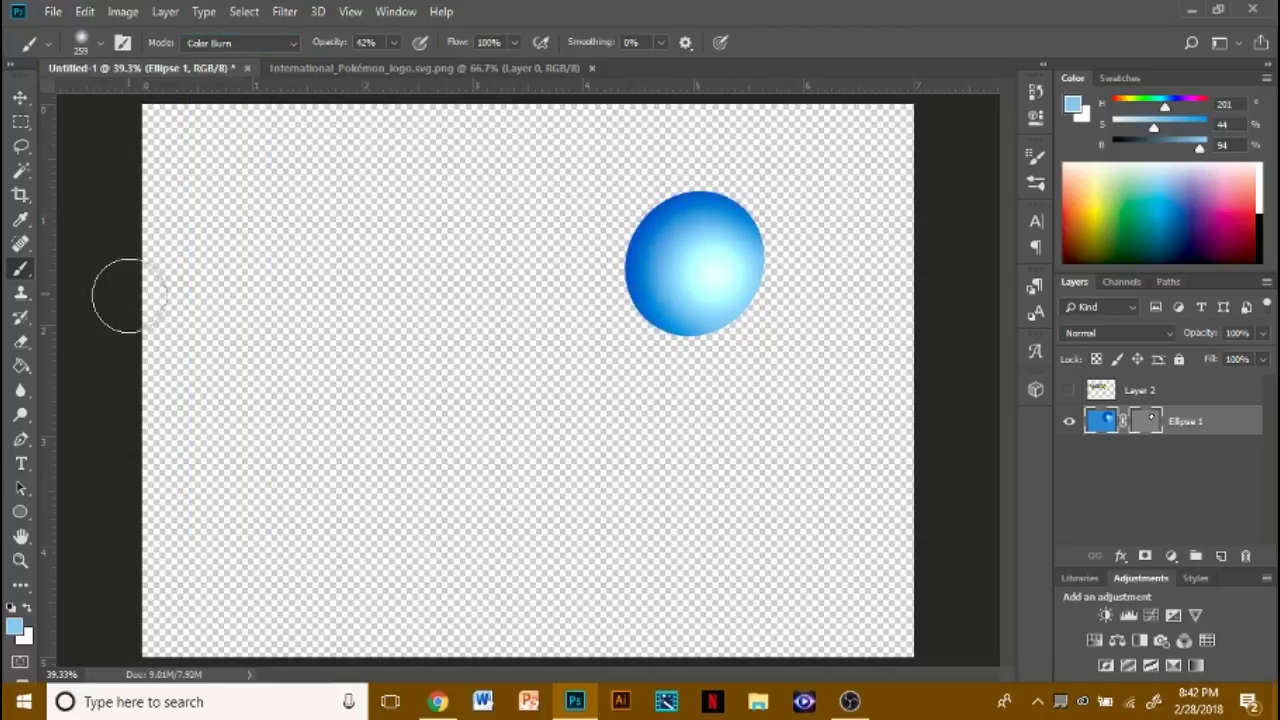
- Move the shaded ellipse to the middle of the canvas and add a new layer above it
{"action": "key", "text": "v"}
{"action": "mouse_move", "coordinate": [677, 282]}
{"action": "left_mouse_down"}
{"action": "mouse_move", "coordinate": [522, 427]}
{"action": "mouse_move", "coordinate": [543, 423]}
{"action": "left_mouse_up"}
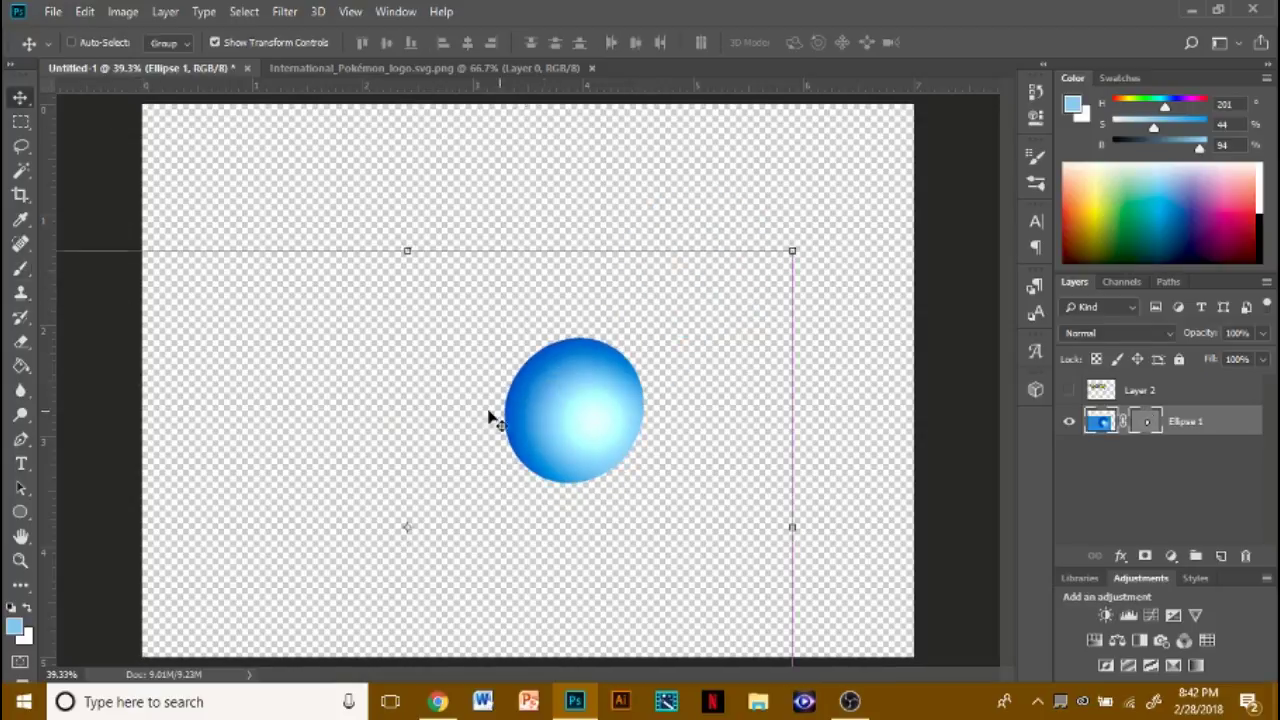
{"action": "key", "text": "b"}
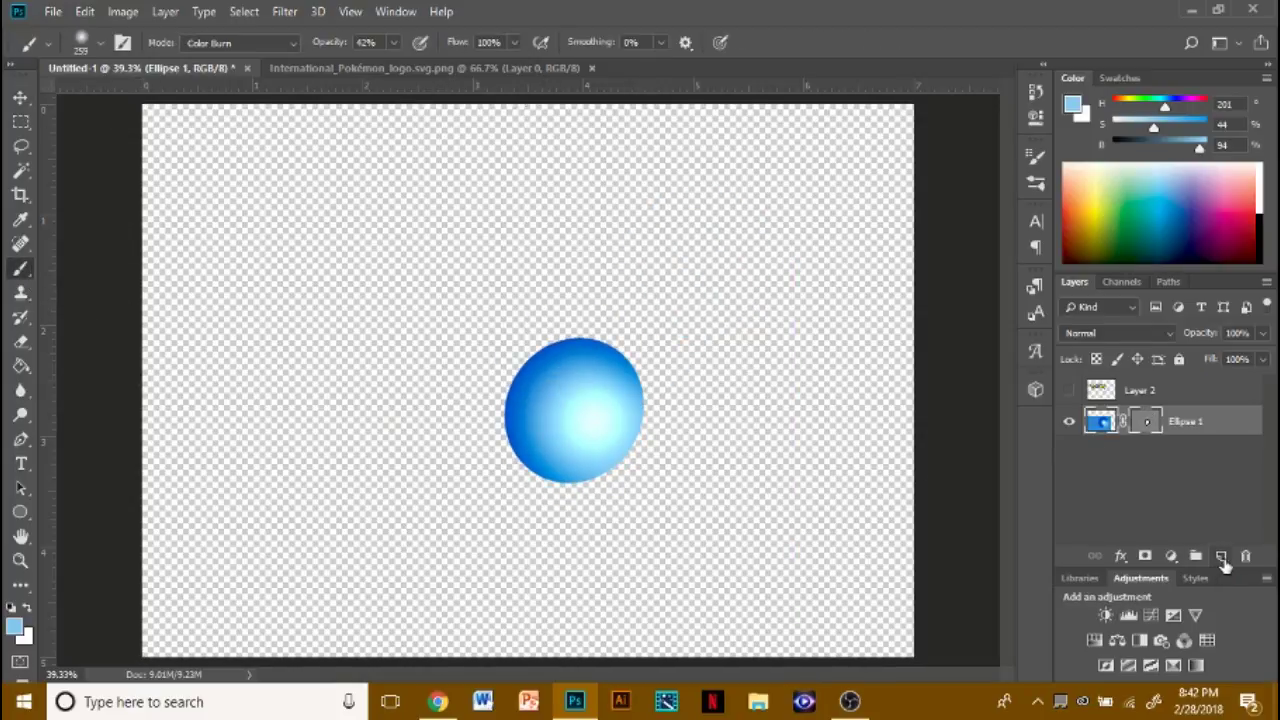
{"action": "left_click", "coordinate": [1221, 556]}
- Try painting a soft light blue tail around the ellipse on Layer 3 in Screen and Normal brush modes
{"action": "left_click", "coordinate": [285, 43]}
{"action": "left_click", "coordinate": [257, 217]}
{"action": "mouse_move", "coordinate": [614, 340]}
{"action": "left_mouse_down"}
{"action": "mouse_move", "coordinate": [497, 427]}
{"action": "mouse_move", "coordinate": [580, 256]}
{"action": "mouse_move", "coordinate": [572, 351]}
{"action": "mouse_move", "coordinate": [547, 259]}
{"action": "mouse_move", "coordinate": [566, 456]}
{"action": "mouse_move", "coordinate": [515, 408]}
{"action": "left_mouse_up"}
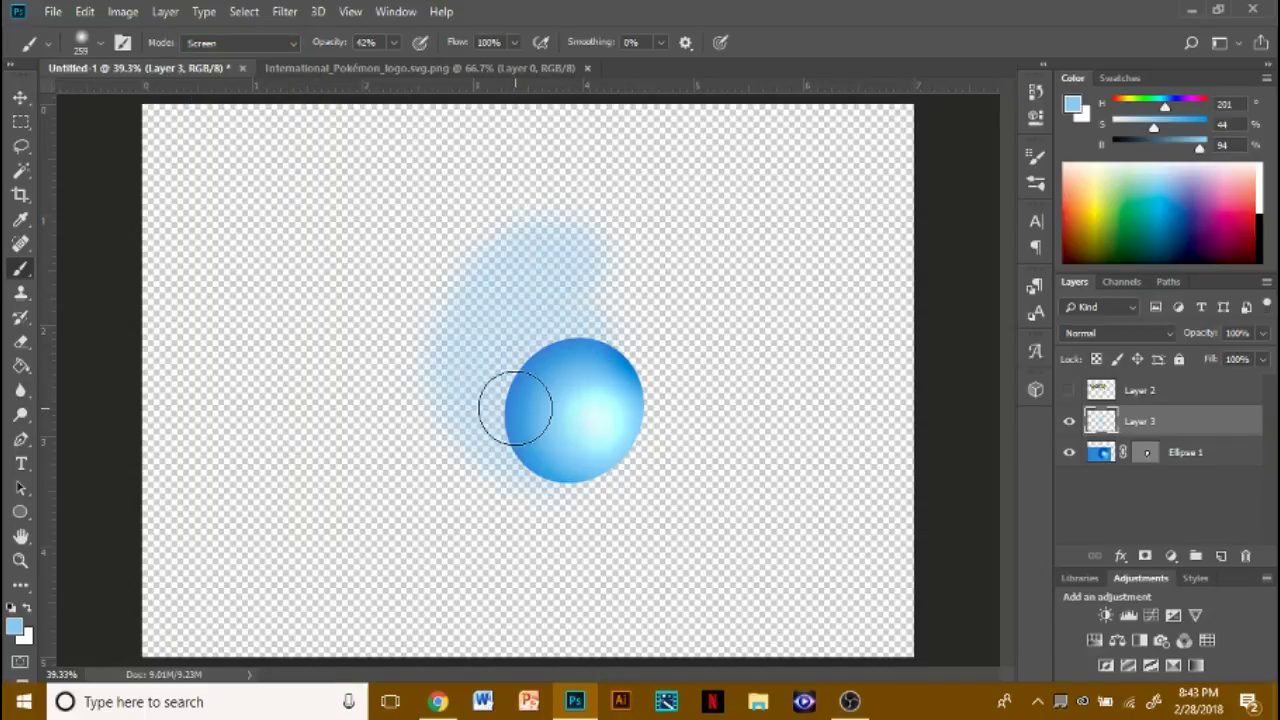
{"action": "key", "text": "ctrl+z"}
{"action": "mouse_move", "coordinate": [389, 279]}
{"action": "left_mouse_down"}
{"action": "mouse_move", "coordinate": [505, 427]}
{"action": "mouse_move", "coordinate": [527, 368]}
{"action": "mouse_move", "coordinate": [524, 259]}
{"action": "mouse_move", "coordinate": [546, 442]}
{"action": "mouse_move", "coordinate": [563, 231]}
{"action": "mouse_move", "coordinate": [448, 290]}
{"action": "mouse_move", "coordinate": [435, 324]}
{"action": "mouse_move", "coordinate": [511, 405]}
{"action": "mouse_move", "coordinate": [504, 274]}
{"action": "mouse_move", "coordinate": [560, 225]}
{"action": "mouse_move", "coordinate": [487, 357]}
{"action": "left_mouse_up"}
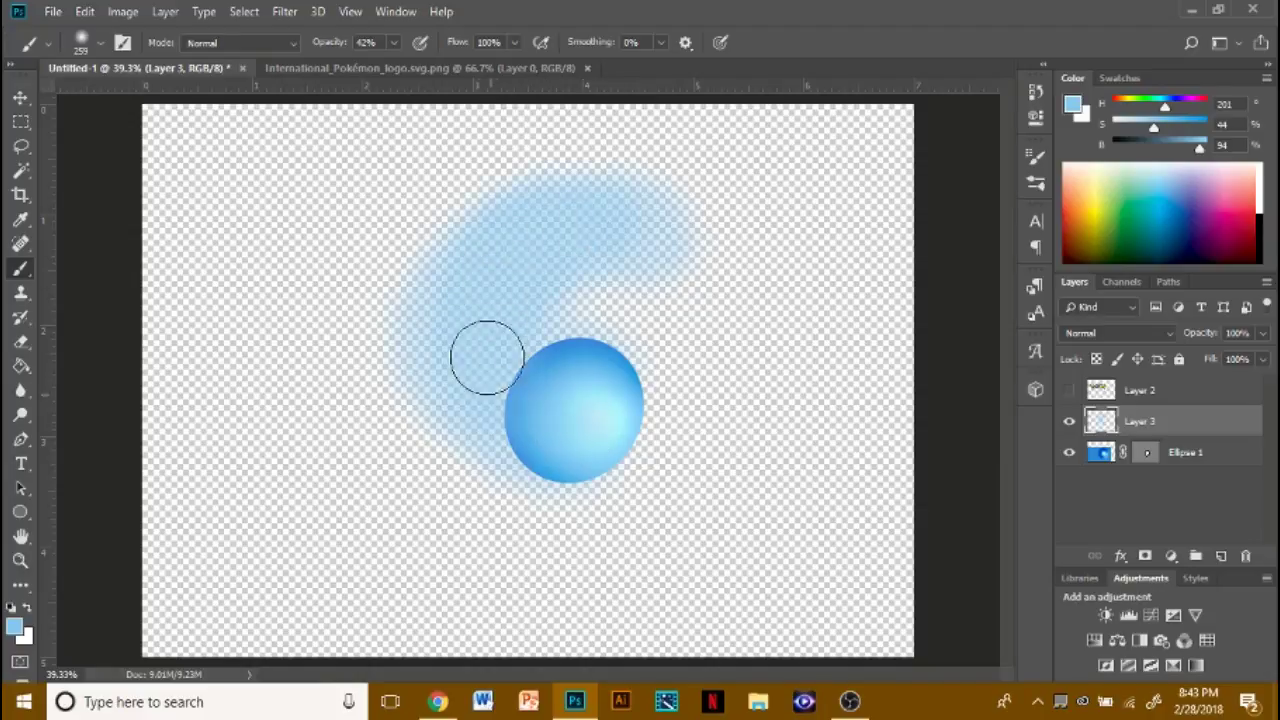
- Delete the trial tail strokes from the history
{"action": "left_click", "coordinate": [1034, 93]}
{"action": "left_click", "coordinate": [903, 132]}
{"action": "left_click", "coordinate": [985, 180]}
{"action": "left_click", "coordinate": [553, 270]}
- Try selecting areas of the ellipse with the Magic Wand, and clear the selection
{"action": "left_click", "coordinate": [22, 172]}
{"action": "left_click", "coordinate": [535, 400]}
{"action": "left_click", "coordinate": [244, 12]}
{"action": "left_click", "coordinate": [258, 86]}
{"action": "left_click", "coordinate": [586, 270]}
{"action": "left_click", "coordinate": [557, 421]}
{"action": "left_click", "coordinate": [905, 505]}
{"action": "left_click", "coordinate": [1186, 452]}
{"action": "left_click", "coordinate": [583, 371]}
{"action": "left_click", "coordinate": [585, 368]}
{"action": "left_click", "coordinate": [614, 364]}
{"action": "left_click", "coordinate": [622, 420]}
{"action": "key", "text": "ctrl+d"}
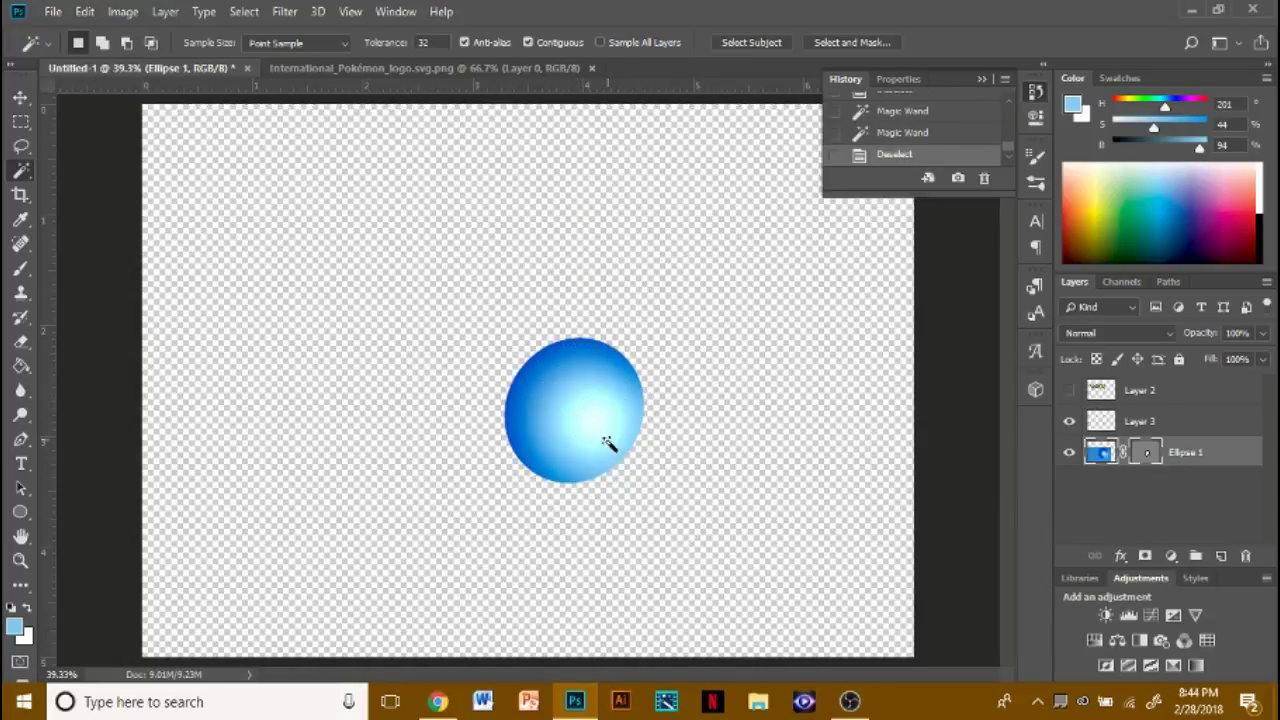
- Move Layer 3 beneath the Ellipse 1 layer and raise the brush opacity to 90%
{"action": "left_click", "coordinate": [1145, 422]}
{"action": "left_click", "coordinate": [18, 270]}
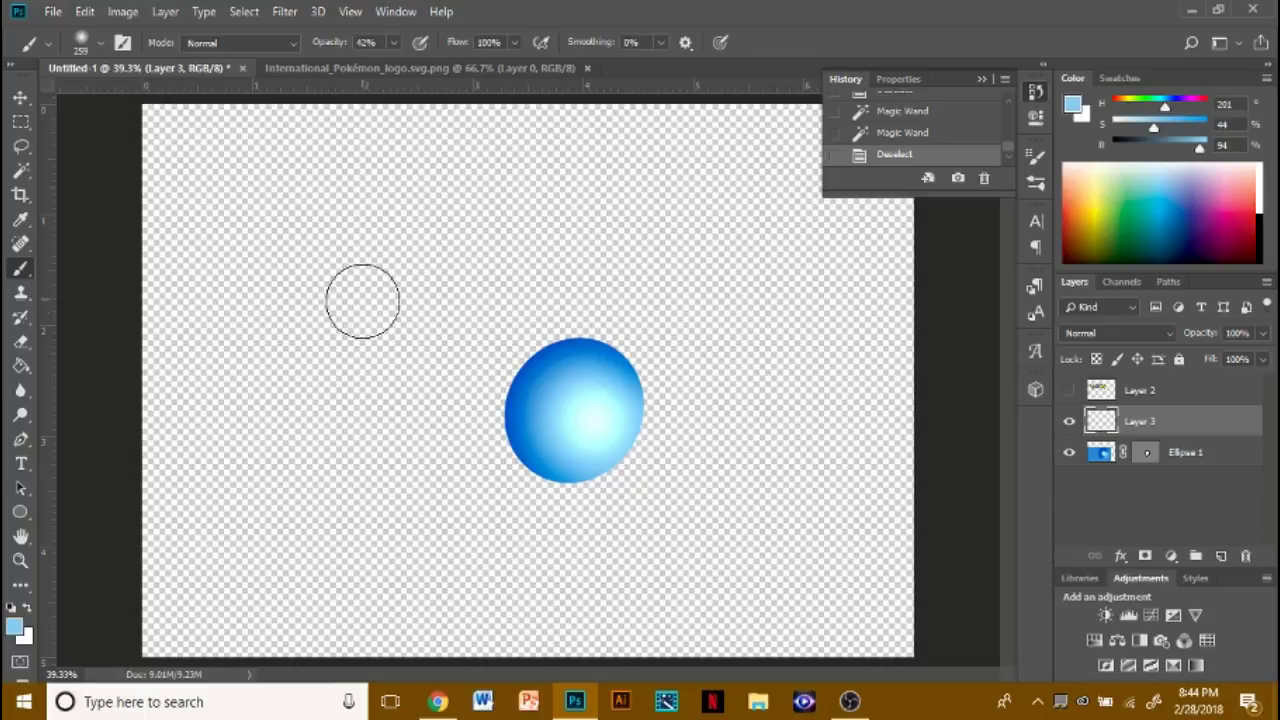
{"action": "left_click_drag", "start_coordinate": [1184, 425], "coordinate": [1184, 462]}
{"action": "key", "text": "7"}
{"action": "key", "text": "7"}
{"action": "mouse_move", "coordinate": [551, 449]}
{"action": "left_mouse_down"}
{"action": "mouse_move", "coordinate": [586, 366]}
{"action": "mouse_move", "coordinate": [591, 227]}
{"action": "mouse_move", "coordinate": [597, 443]}
{"action": "mouse_move", "coordinate": [466, 389]}
{"action": "mouse_move", "coordinate": [600, 434]}
{"action": "left_mouse_up"}
{"action": "left_click", "coordinate": [394, 43]}
{"action": "left_click_drag", "start_coordinate": [394, 61], "coordinate": [407, 61]}
- Try painting the curved tail behind the ellipse with adjusted blue tones and brush sizes, and undo the strokes
{"action": "mouse_move", "coordinate": [488, 418]}
{"action": "left_mouse_down"}
{"action": "mouse_move", "coordinate": [486, 380]}
{"action": "mouse_move", "coordinate": [627, 224]}
{"action": "left_mouse_up"}
{"action": "key", "text": "ctrl+z"}
{"action": "mouse_move", "coordinate": [498, 358]}
{"action": "left_mouse_down"}
{"action": "mouse_move", "coordinate": [603, 240]}
{"action": "mouse_move", "coordinate": [503, 277]}
{"action": "mouse_move", "coordinate": [620, 226]}
{"action": "left_mouse_up"}
{"action": "left_click_drag", "start_coordinate": [1181, 149], "coordinate": [1187, 149]}
{"action": "left_click_drag", "start_coordinate": [1161, 129], "coordinate": [1175, 130]}
{"action": "left_click", "coordinate": [101, 43]}
{"action": "left_click_drag", "start_coordinate": [158, 99], "coordinate": [142, 99]}
{"action": "mouse_move", "coordinate": [510, 385]}
{"action": "left_mouse_down"}
{"action": "mouse_move", "coordinate": [611, 240]}
{"action": "mouse_move", "coordinate": [549, 243]}
{"action": "left_mouse_up"}
{"action": "key", "text": "ctrl+alt+z"}
{"action": "key", "text": "ctrl+alt+z"}
{"action": "key", "text": "ctrl+alt+z"}
- Paint a broad curved tail behind the ellipse with a 369 px soft brush in bright blue at 100% saturation
{"action": "left_click", "coordinate": [100, 43]}
{"action": "left_click_drag", "start_coordinate": [564, 422], "coordinate": [507, 310]}
{"action": "key", "text": "ctrl+z"}
{"action": "left_click_drag", "start_coordinate": [1165, 128], "coordinate": [1206, 128]}
{"action": "mouse_move", "coordinate": [503, 382]}
{"action": "left_mouse_down"}
{"action": "mouse_move", "coordinate": [583, 350]}
{"action": "mouse_move", "coordinate": [573, 433]}
{"action": "mouse_move", "coordinate": [551, 425]}
{"action": "mouse_move", "coordinate": [608, 394]}
{"action": "left_mouse_up"}
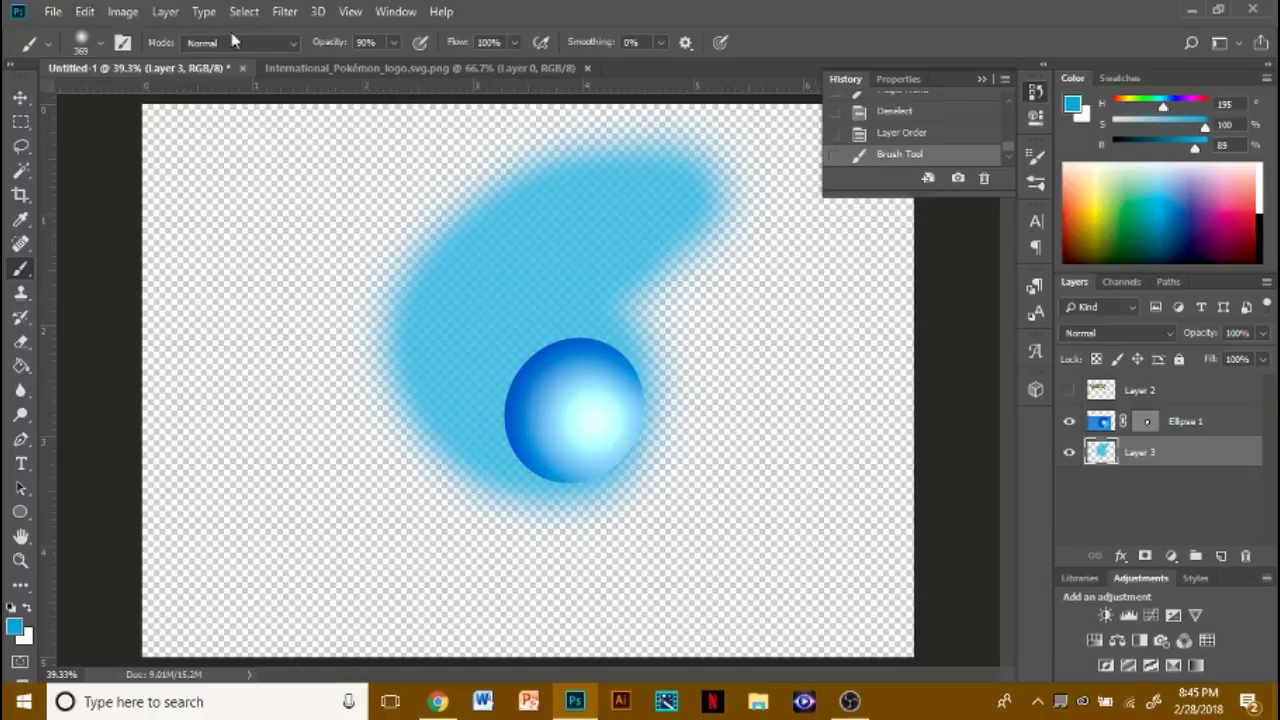
- Paint a darker blue band inside the tail with the soft brush reduced to 291 px
{"action": "left_click", "coordinate": [100, 42]}
{"action": "left_click_drag", "start_coordinate": [199, 107], "coordinate": [201, 107]}
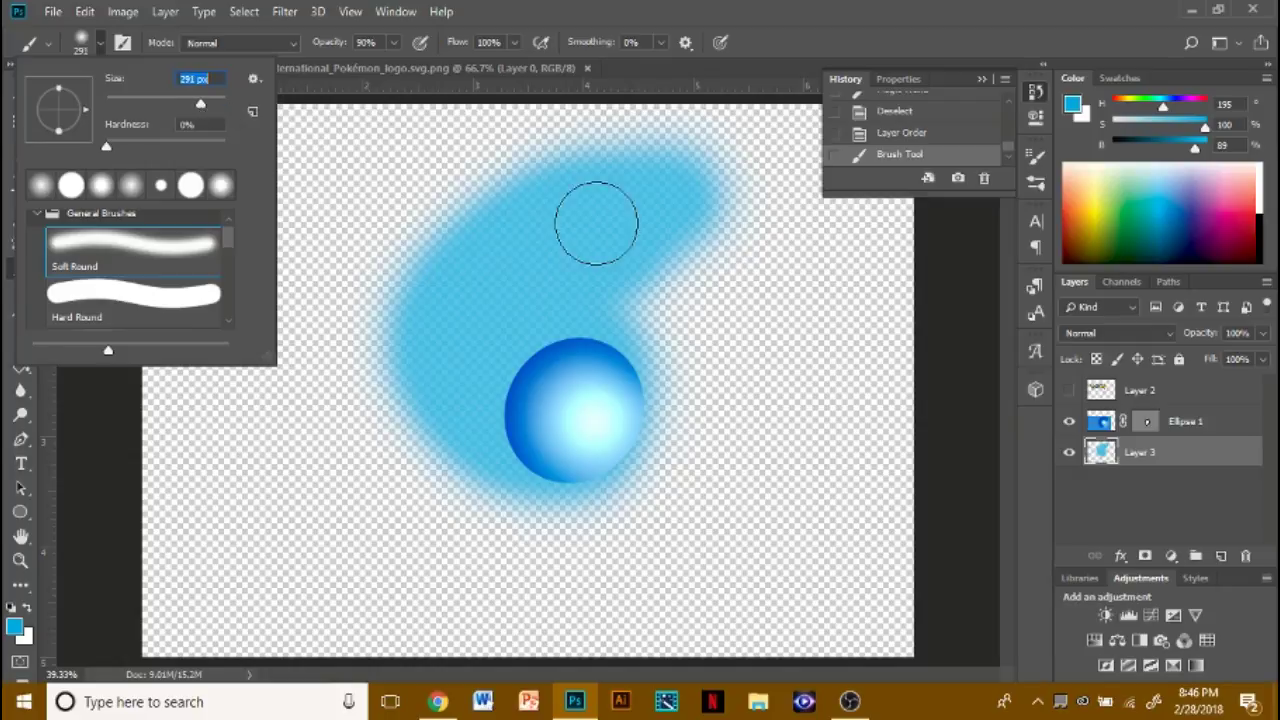
{"action": "left_click", "coordinate": [597, 223]}
{"action": "mouse_move", "coordinate": [537, 266]}
{"action": "left_mouse_down"}
{"action": "mouse_move", "coordinate": [557, 395]}
{"action": "mouse_move", "coordinate": [560, 220]}
{"action": "mouse_move", "coordinate": [471, 371]}
{"action": "mouse_move", "coordinate": [528, 249]}
{"action": "mouse_move", "coordinate": [586, 400]}
{"action": "mouse_move", "coordinate": [640, 210]}
{"action": "left_mouse_up"}
{"action": "key", "text": "ctrl+z"}
- Paint a narrower royal blue band along the tail's inside with a 187 px brush, using hue 222, saturation 68, brightness 77
{"action": "left_click", "coordinate": [100, 50]}
{"action": "left_click", "coordinate": [1193, 190]}
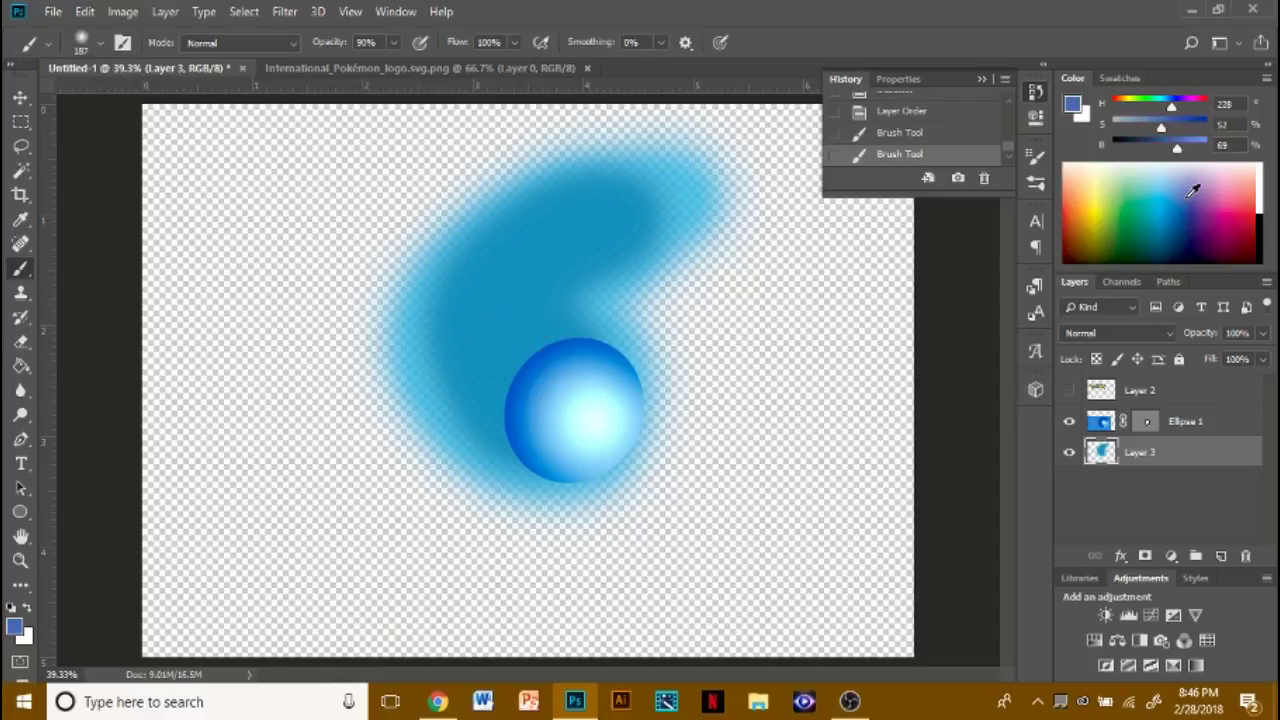
{"action": "left_click_drag", "start_coordinate": [590, 215], "coordinate": [509, 282]}
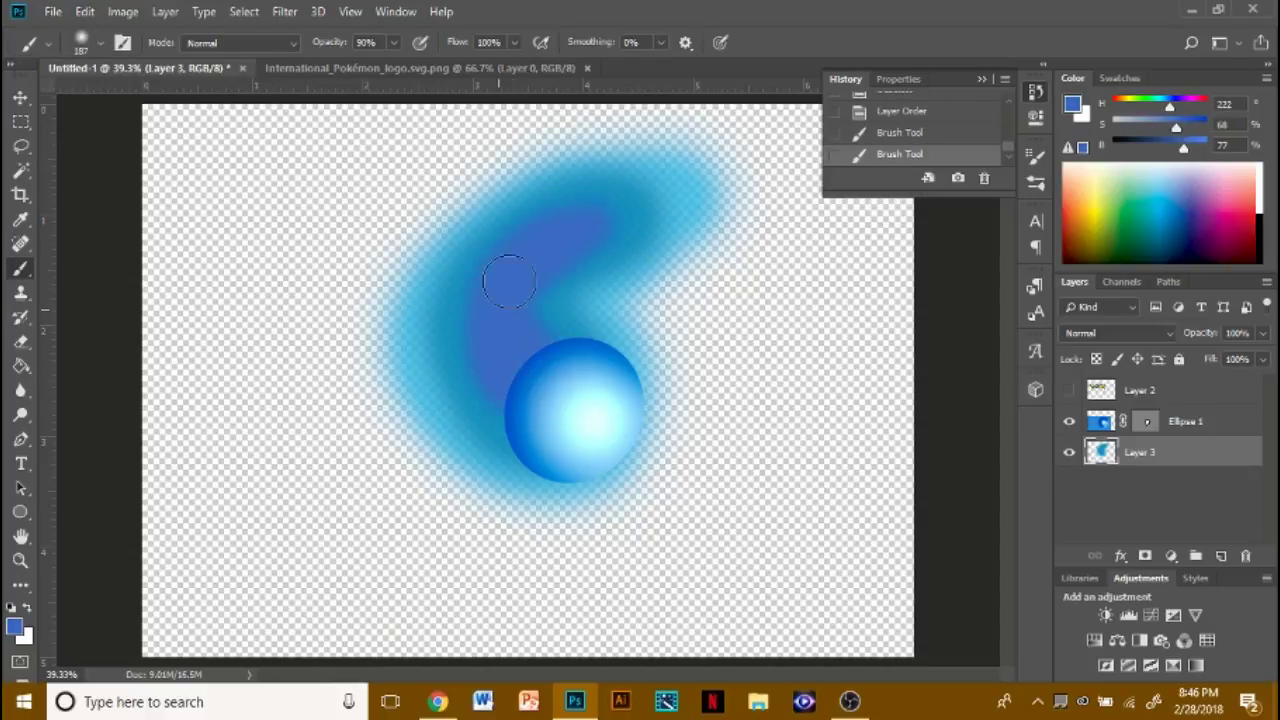
- Set the brush to Color Burn and 50% opacity, testing and undoing strokes down the tail's centre
{"action": "left_click", "coordinate": [286, 44]}
{"action": "left_click", "coordinate": [255, 178]}
{"action": "left_click", "coordinate": [90, 42]}
{"action": "left_click_drag", "start_coordinate": [578, 229], "coordinate": [522, 394]}
{"action": "key", "text": "ctrl+z"}
{"action": "left_click", "coordinate": [394, 43]}
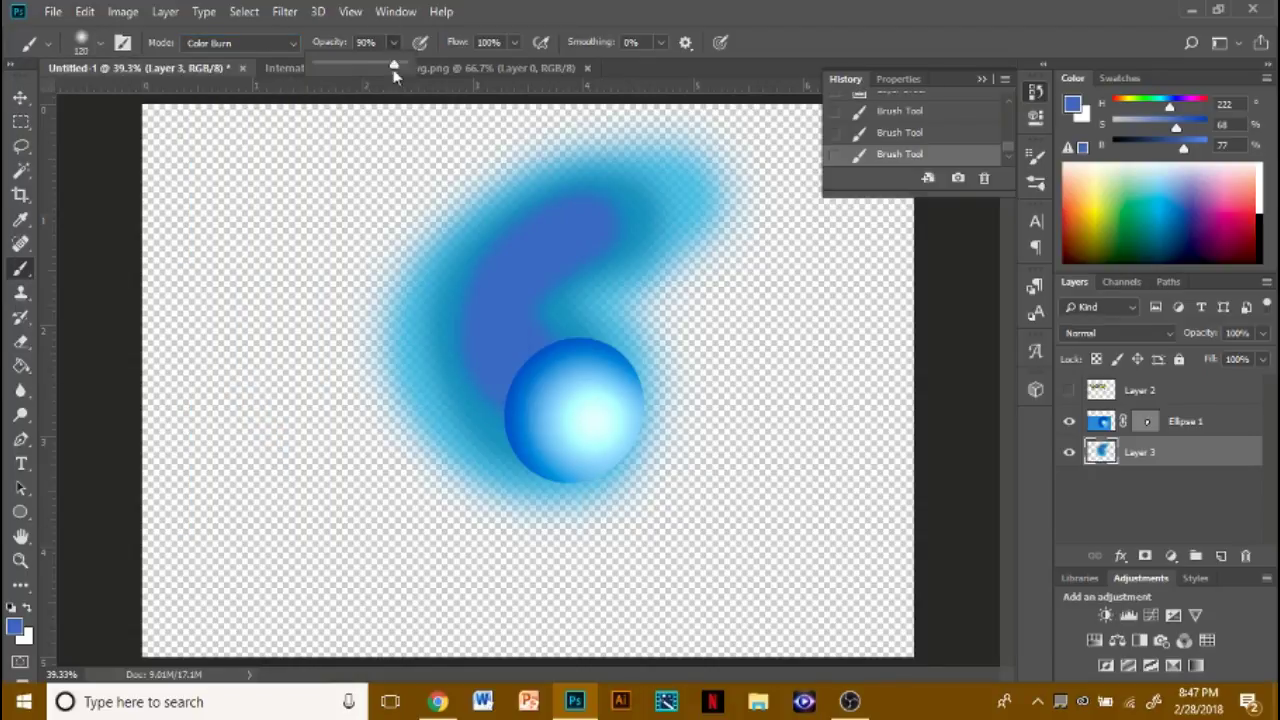
{"action": "mouse_move", "coordinate": [580, 232]}
{"action": "left_mouse_down"}
{"action": "mouse_move", "coordinate": [509, 297]}
{"action": "mouse_move", "coordinate": [515, 380]}
{"action": "mouse_move", "coordinate": [507, 306]}
{"action": "mouse_move", "coordinate": [492, 307]}
{"action": "left_mouse_up"}
{"action": "key", "text": "ctrl+z"}
- Try 91 px Color Burn strokes for a dark core running from the tail's centre to the ellipse
{"action": "left_click", "coordinate": [99, 43]}
{"action": "left_click_drag", "start_coordinate": [568, 237], "coordinate": [514, 360]}
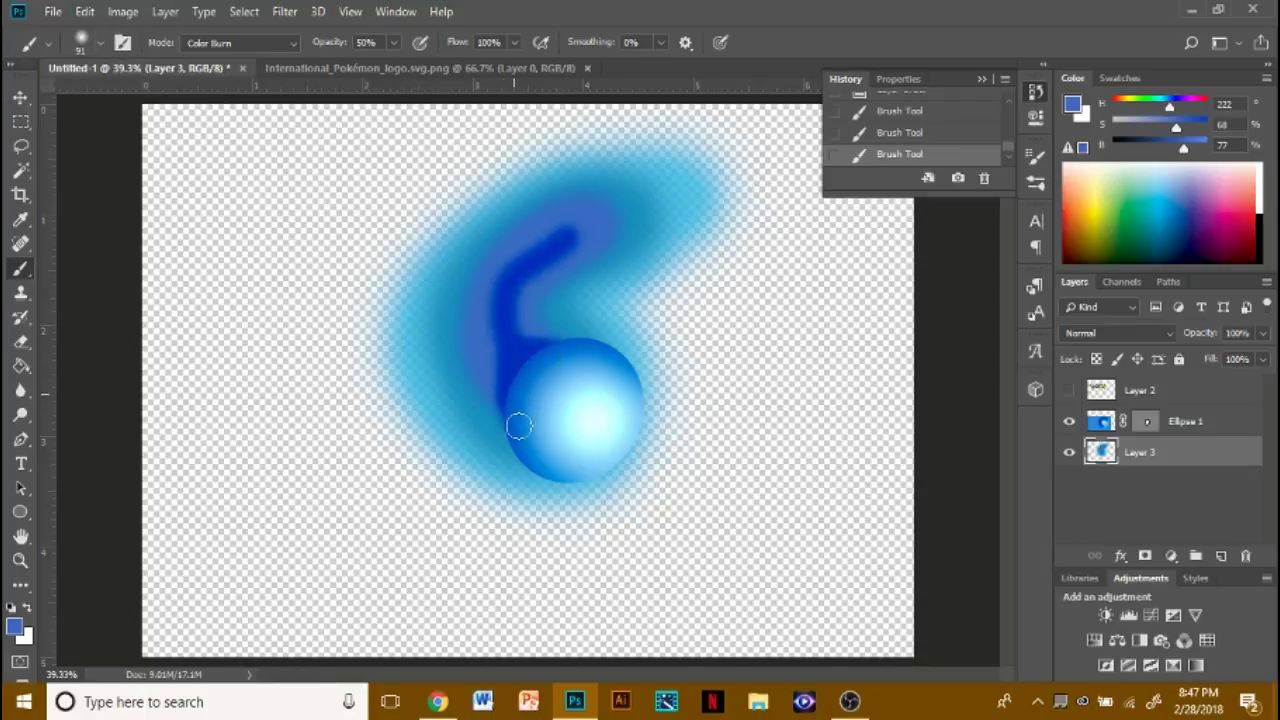
{"action": "left_click_drag", "start_coordinate": [510, 400], "coordinate": [488, 442]}
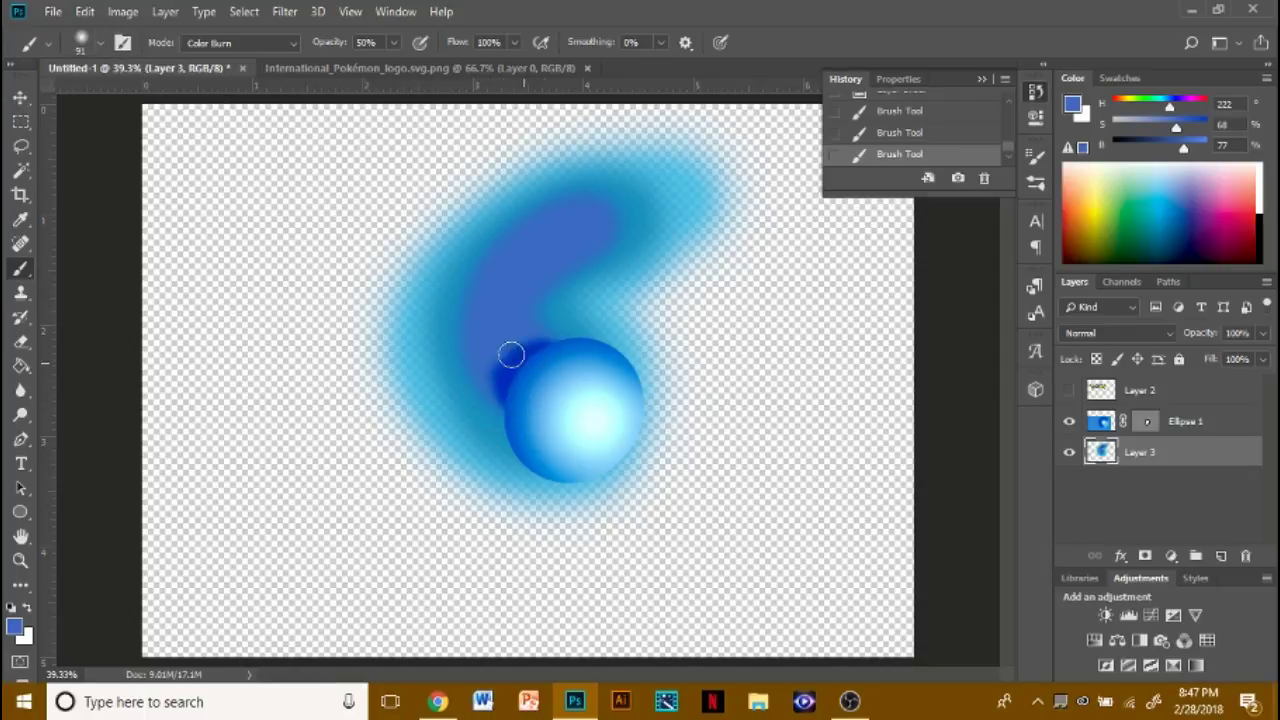
{"action": "mouse_move", "coordinate": [505, 346]}
{"action": "left_mouse_down"}
{"action": "mouse_move", "coordinate": [520, 274]}
{"action": "mouse_move", "coordinate": [542, 257]}
{"action": "left_mouse_up"}
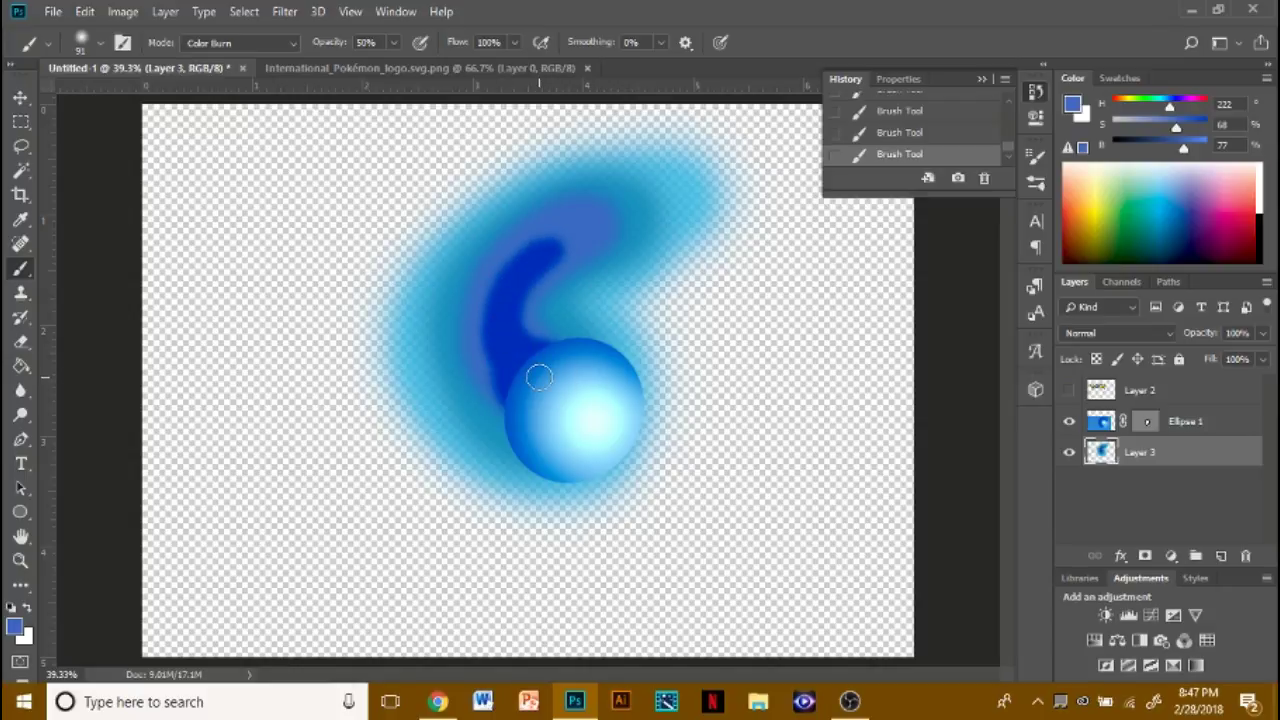
{"action": "left_click_drag", "start_coordinate": [539, 376], "coordinate": [534, 371]}
- Paint a dark blue core down the tail with a 69 px brush and deepen its base with a 15 px brush
{"action": "left_click", "coordinate": [100, 42]}
{"action": "left_click_drag", "start_coordinate": [568, 234], "coordinate": [517, 357]}
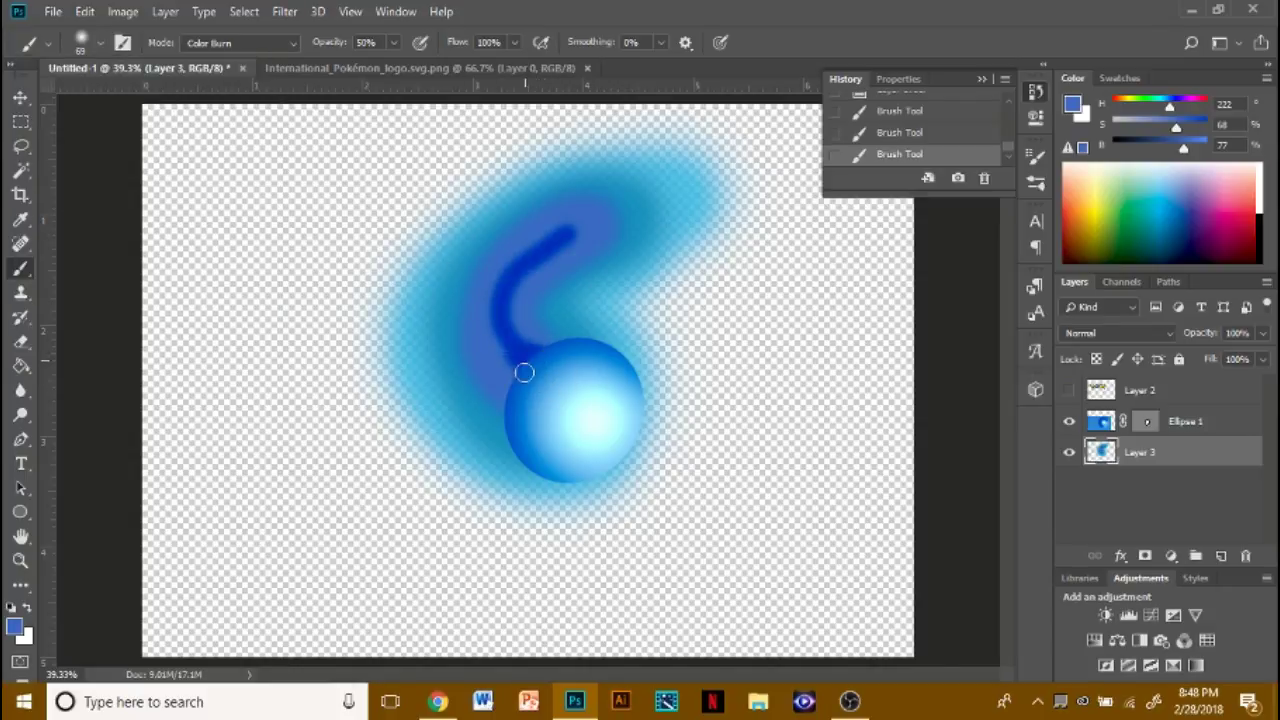
{"action": "left_click", "coordinate": [100, 42]}
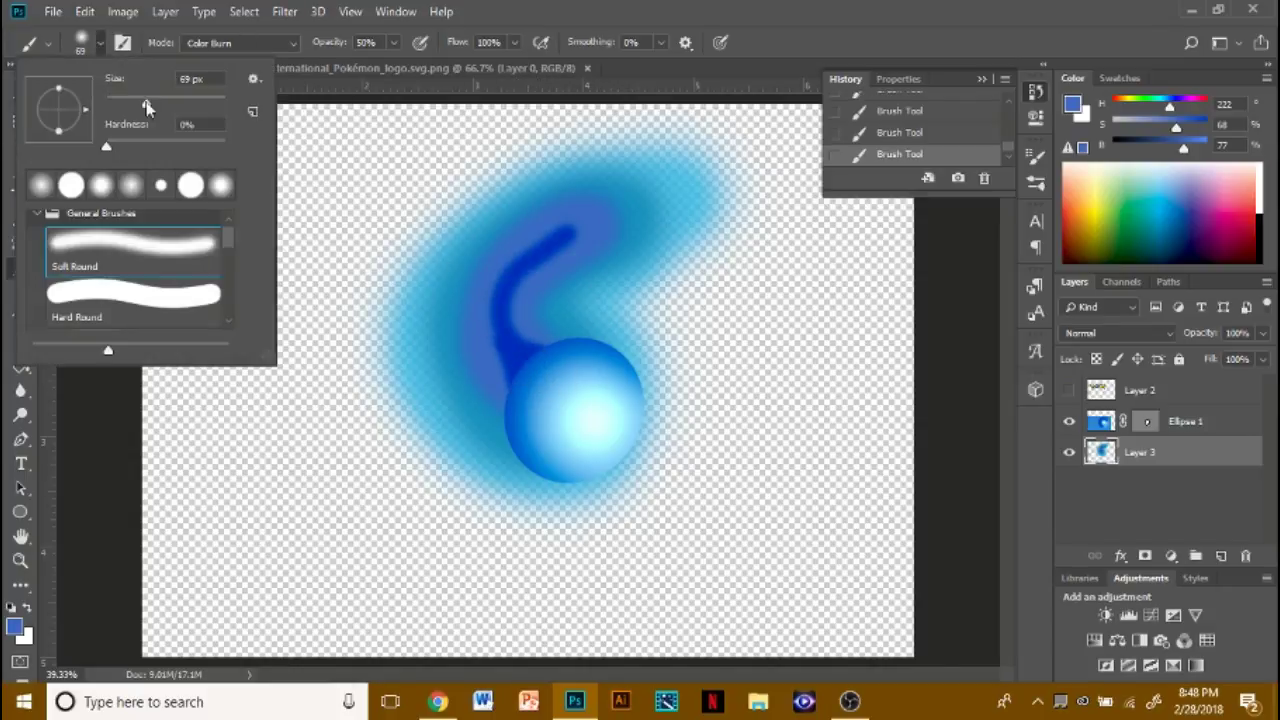
{"action": "left_click", "coordinate": [490, 383]}
{"action": "left_click_drag", "start_coordinate": [518, 372], "coordinate": [510, 343]}
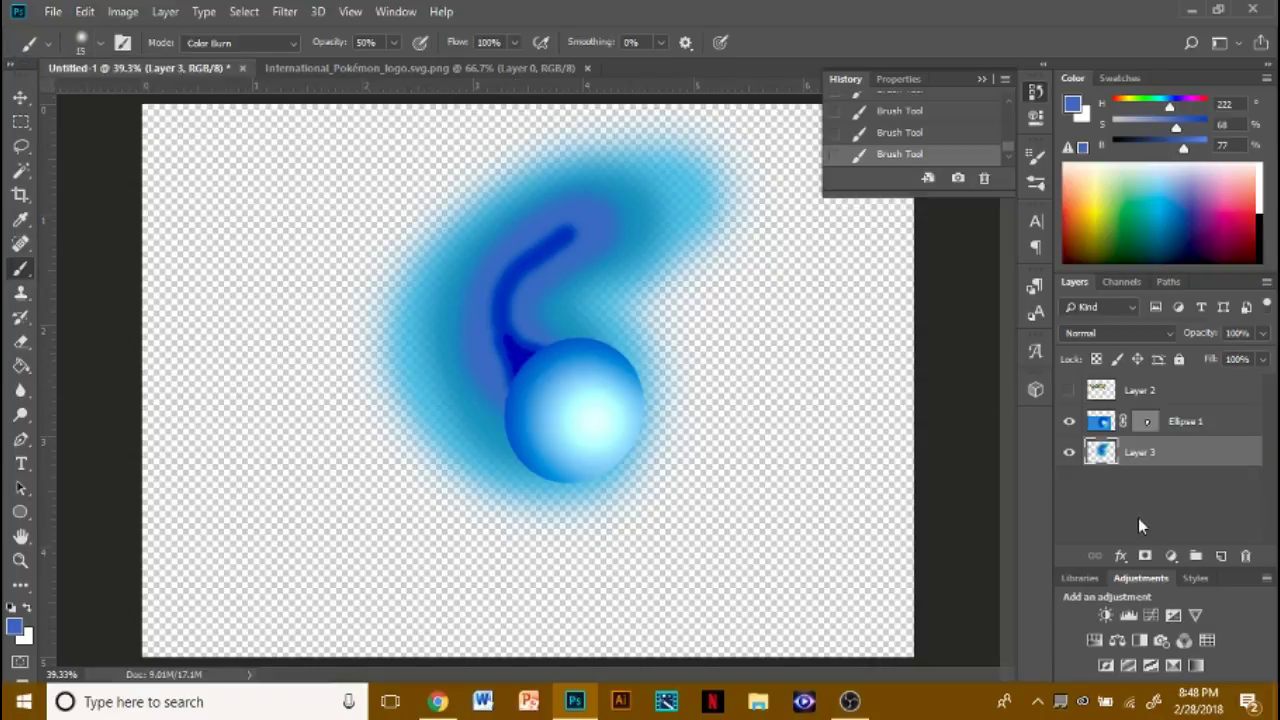
- Add a new layer above Ellipse 1 and shape the brush into a tilted oval tip of 64 px with 36% hardness
{"action": "left_click", "coordinate": [1221, 555]}
{"action": "key", "text": "ctrl+]"}
{"action": "left_click", "coordinate": [100, 42]}
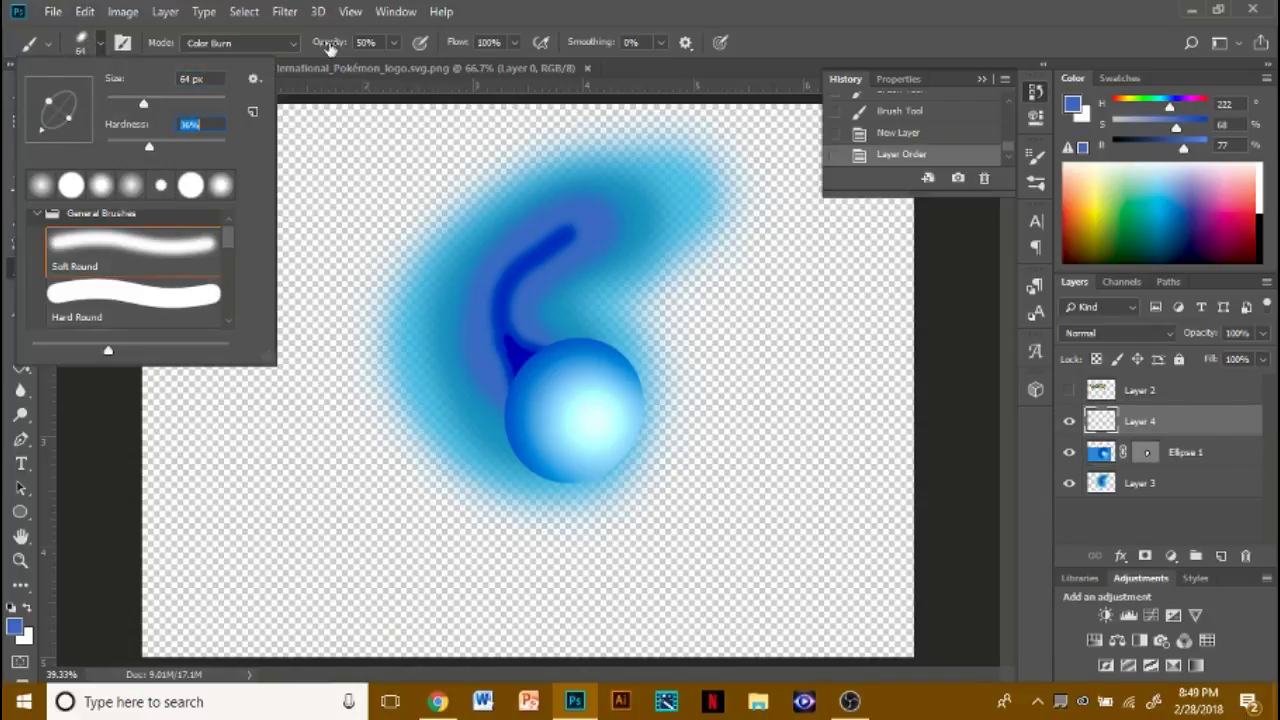
- Try painting radiating strokes over the ellipse on Layer 4 with the brush in Dissolve mode
{"action": "left_click", "coordinate": [292, 43]}
{"action": "left_click", "coordinate": [284, 79]}
{"action": "mouse_move", "coordinate": [639, 426]}
{"action": "left_mouse_down"}
{"action": "mouse_move", "coordinate": [645, 291]}
{"action": "mouse_move", "coordinate": [620, 322]}
{"action": "left_mouse_up"}
{"action": "left_click_drag", "start_coordinate": [616, 440], "coordinate": [576, 370]}
{"action": "left_click_drag", "start_coordinate": [590, 430], "coordinate": [456, 390]}
{"action": "mouse_move", "coordinate": [570, 440]}
{"action": "left_mouse_down"}
{"action": "mouse_move", "coordinate": [443, 445]}
{"action": "mouse_move", "coordinate": [482, 506]}
{"action": "left_mouse_up"}
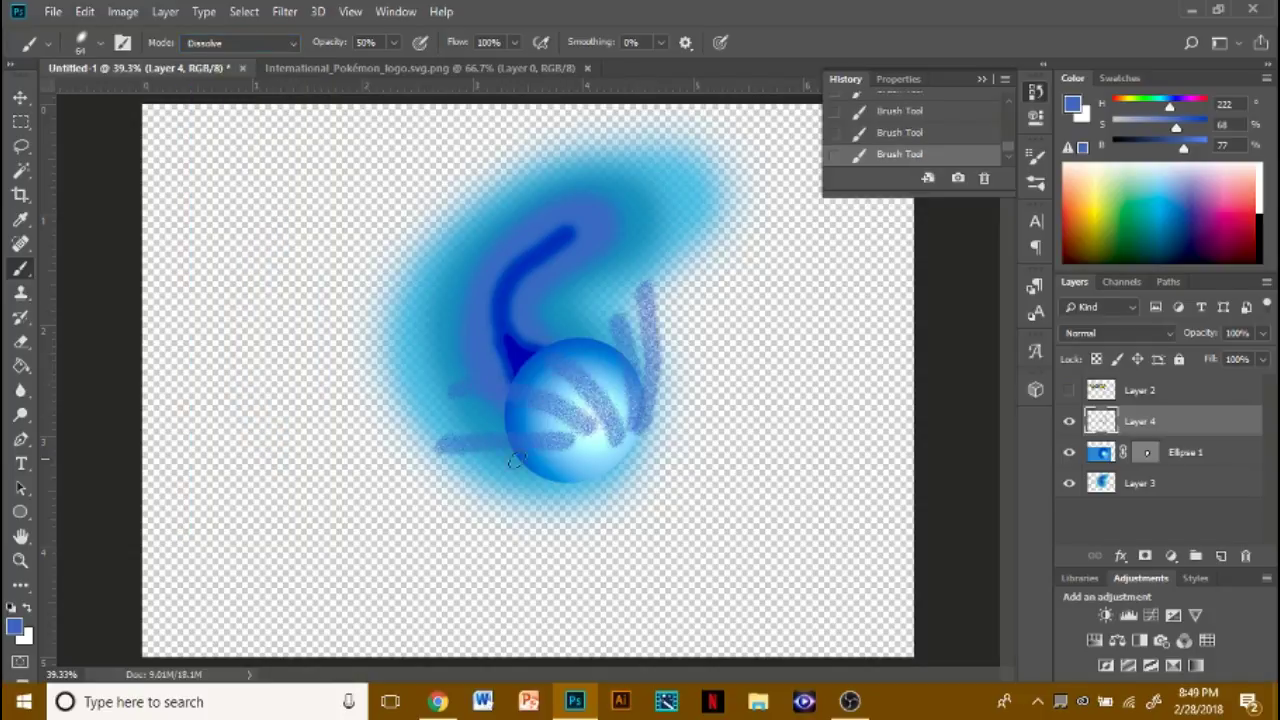
{"action": "mouse_move", "coordinate": [598, 416]}
{"action": "left_mouse_down"}
{"action": "mouse_move", "coordinate": [550, 374]}
{"action": "mouse_move", "coordinate": [566, 306]}
{"action": "left_mouse_up"}
{"action": "left_click_drag", "start_coordinate": [624, 455], "coordinate": [542, 386]}
{"action": "left_click_drag", "start_coordinate": [506, 454], "coordinate": [442, 474]}
- Delete the Dissolve strokes on Layer 4 from the history
{"action": "left_click_drag", "start_coordinate": [1010, 148], "coordinate": [1010, 132]}
{"action": "left_click", "coordinate": [966, 103]}
{"action": "left_click", "coordinate": [970, 150]}
{"action": "left_click", "coordinate": [1009, 158]}
{"action": "left_click", "coordinate": [980, 155]}
{"action": "left_click", "coordinate": [1009, 158]}
{"action": "left_click", "coordinate": [980, 149]}
{"action": "left_click", "coordinate": [1009, 158]}
{"action": "left_click", "coordinate": [980, 145]}
{"action": "left_click", "coordinate": [987, 180]}
{"action": "left_click", "coordinate": [554, 272]}
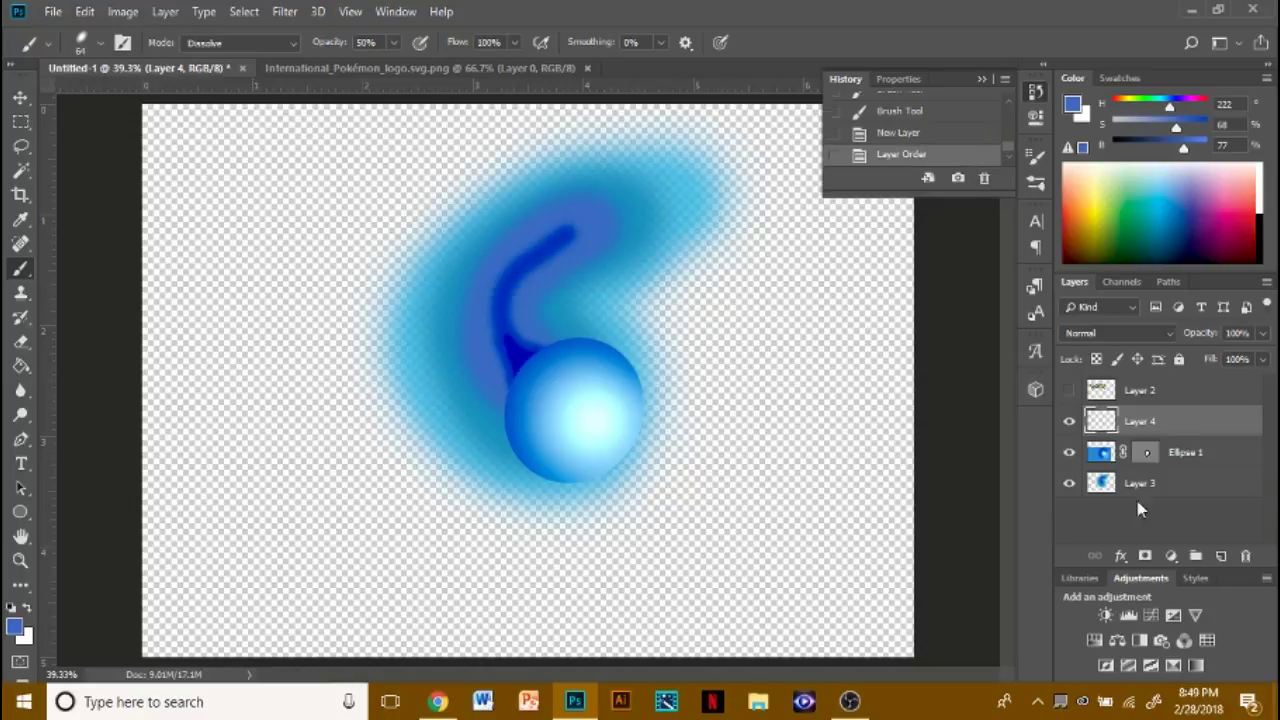
- Erase a rounded concave inner curve into the tail on Layer 3 with a 100% hardness eraser enlarged to 480 px
{"action": "left_click", "coordinate": [1140, 483]}
{"action": "key", "text": "e"}
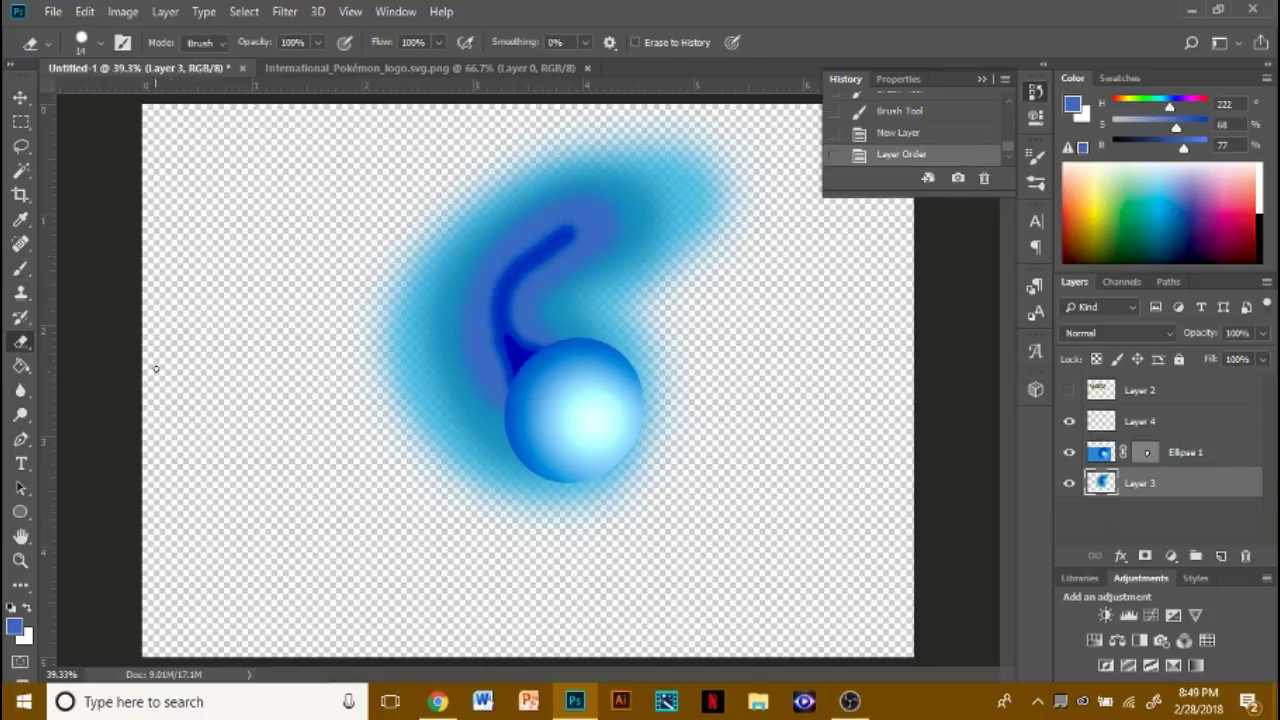
{"action": "left_click", "coordinate": [99, 42]}
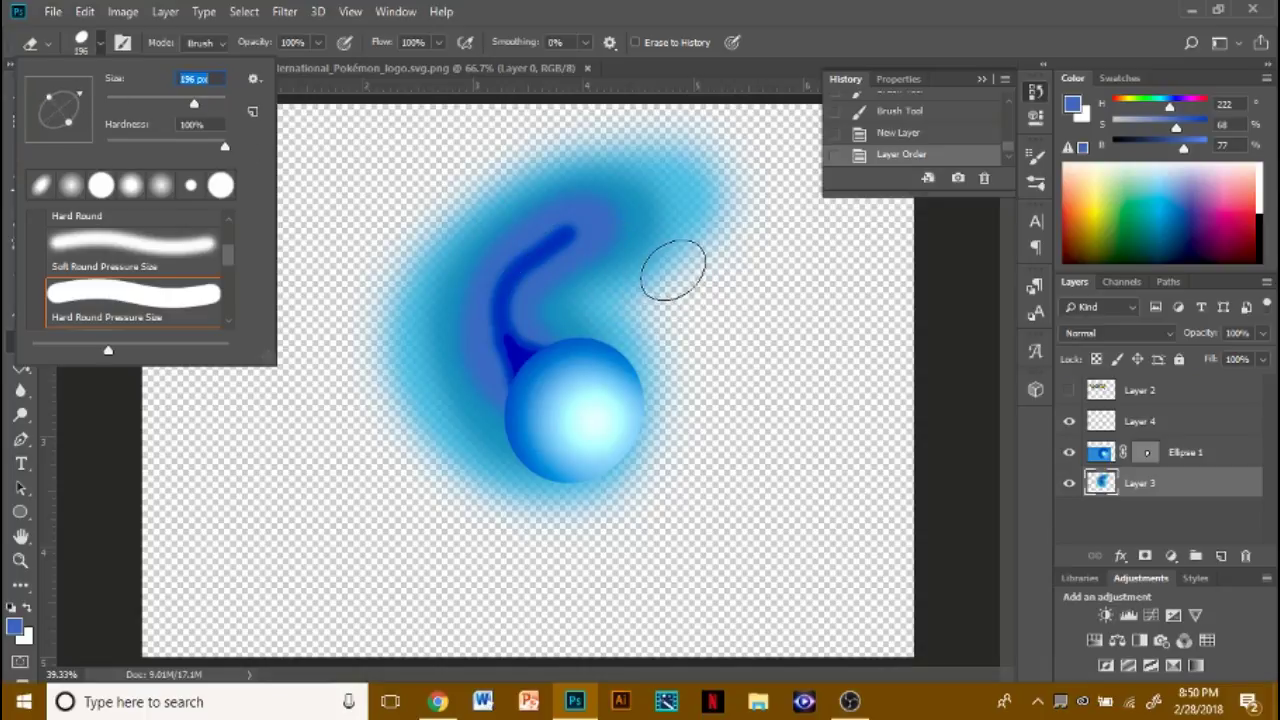
{"action": "mouse_move", "coordinate": [597, 280]}
{"action": "left_mouse_down"}
{"action": "mouse_move", "coordinate": [654, 266]}
{"action": "mouse_move", "coordinate": [677, 289]}
{"action": "mouse_move", "coordinate": [653, 282]}
{"action": "mouse_move", "coordinate": [711, 272]}
{"action": "left_mouse_up"}
{"action": "left_click", "coordinate": [99, 42]}
{"action": "left_click_drag", "start_coordinate": [188, 105], "coordinate": [202, 106]}
{"action": "mouse_move", "coordinate": [668, 253]}
{"action": "left_mouse_down"}
{"action": "mouse_move", "coordinate": [731, 186]}
{"action": "mouse_move", "coordinate": [657, 243]}
{"action": "left_mouse_up"}
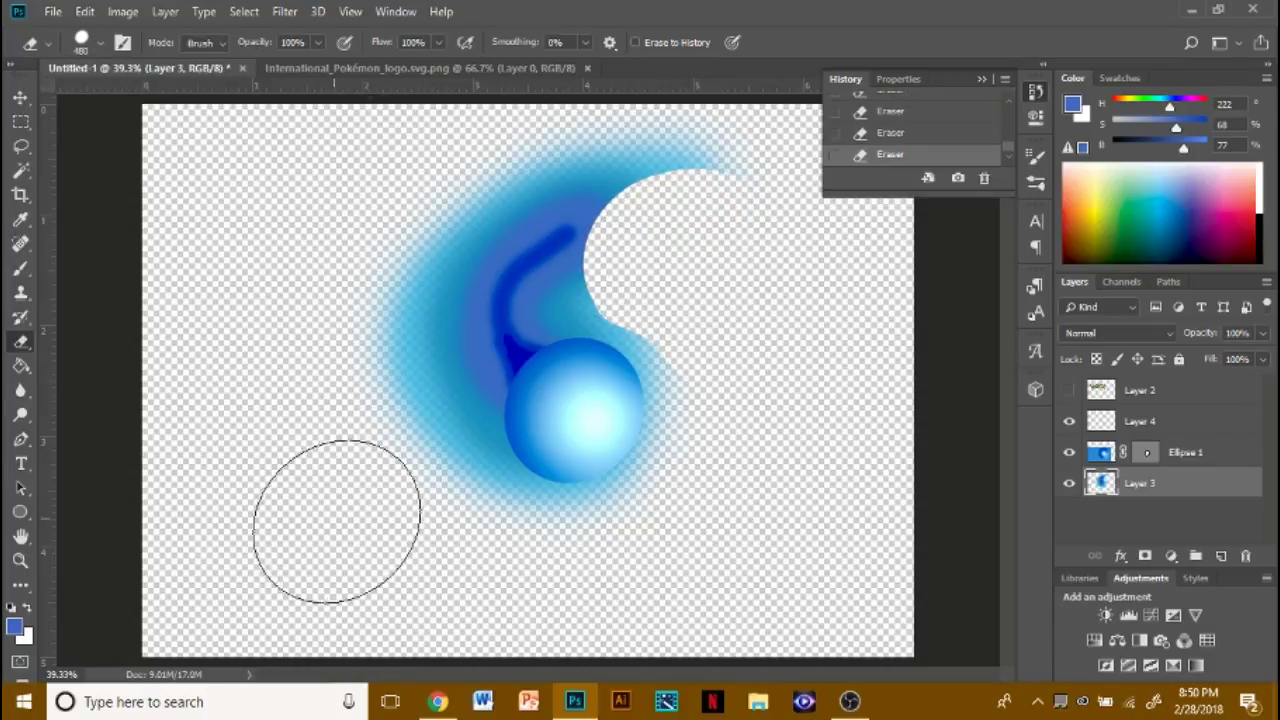
- Try trimming the glow's outer edge on Layer 3 with the 480 px eraser and blurring the tail with a 111 px Blur tool
{"action": "mouse_move", "coordinate": [427, 556]}
{"action": "left_mouse_down"}
{"action": "mouse_move", "coordinate": [319, 425]}
{"action": "mouse_move", "coordinate": [342, 474]}
{"action": "mouse_move", "coordinate": [303, 206]}
{"action": "mouse_move", "coordinate": [377, 534]}
{"action": "mouse_move", "coordinate": [420, 537]}
{"action": "mouse_move", "coordinate": [354, 209]}
{"action": "left_mouse_up"}
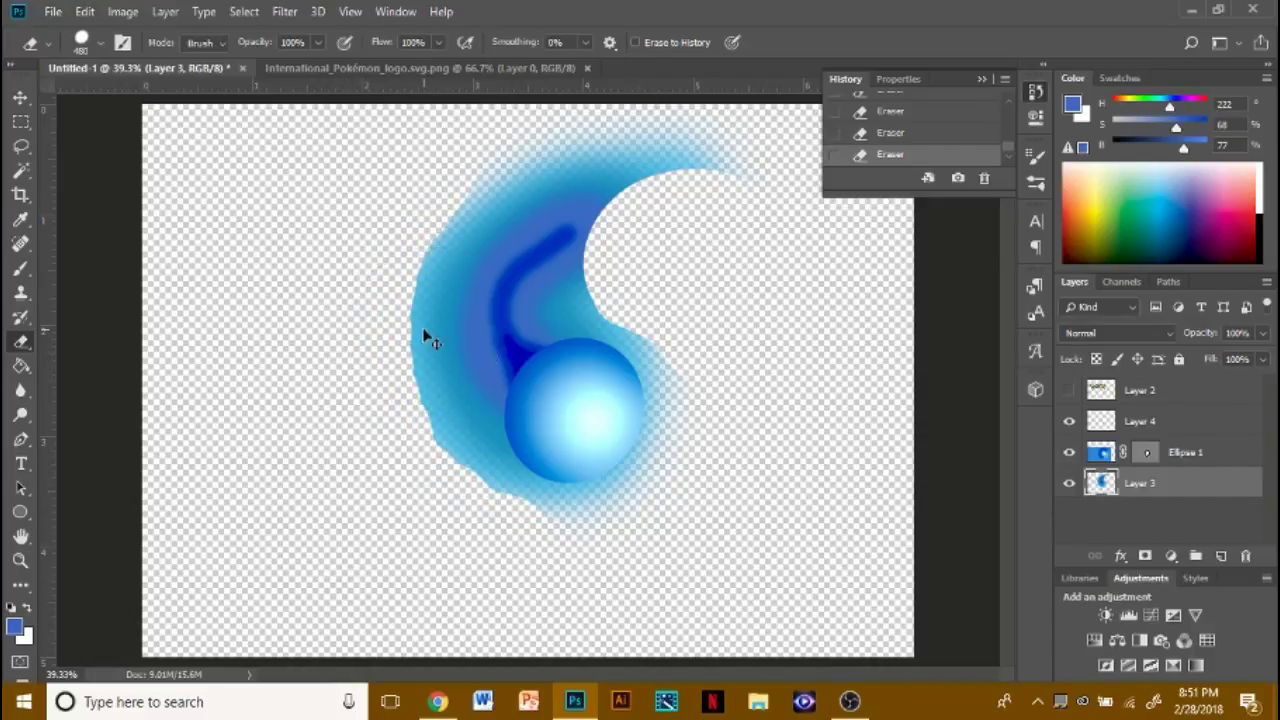
{"action": "key", "text": "ctrl+z"}
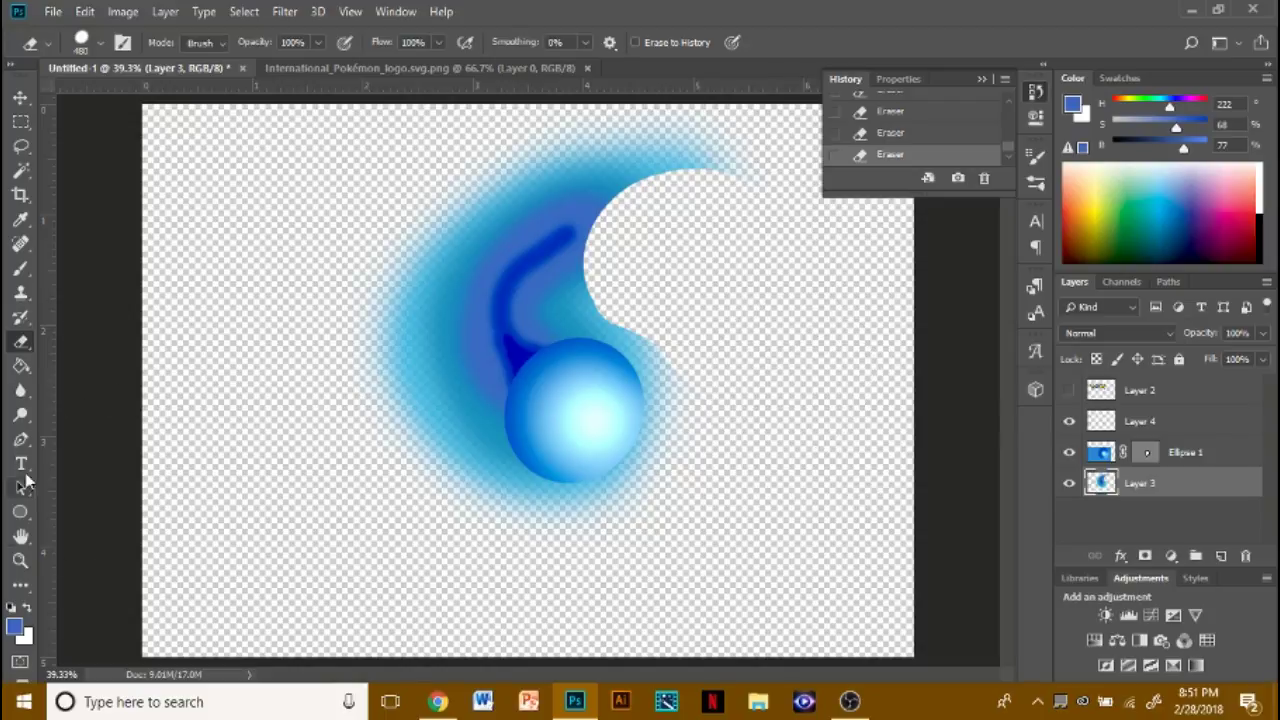
{"action": "left_click_drag", "start_coordinate": [20, 390], "coordinate": [80, 388]}
{"action": "key", "text": "ctrl+z"}
{"action": "left_click", "coordinate": [102, 48]}
{"action": "left_click_drag", "start_coordinate": [114, 106], "coordinate": [134, 106]}
{"action": "left_click", "coordinate": [519, 313]}
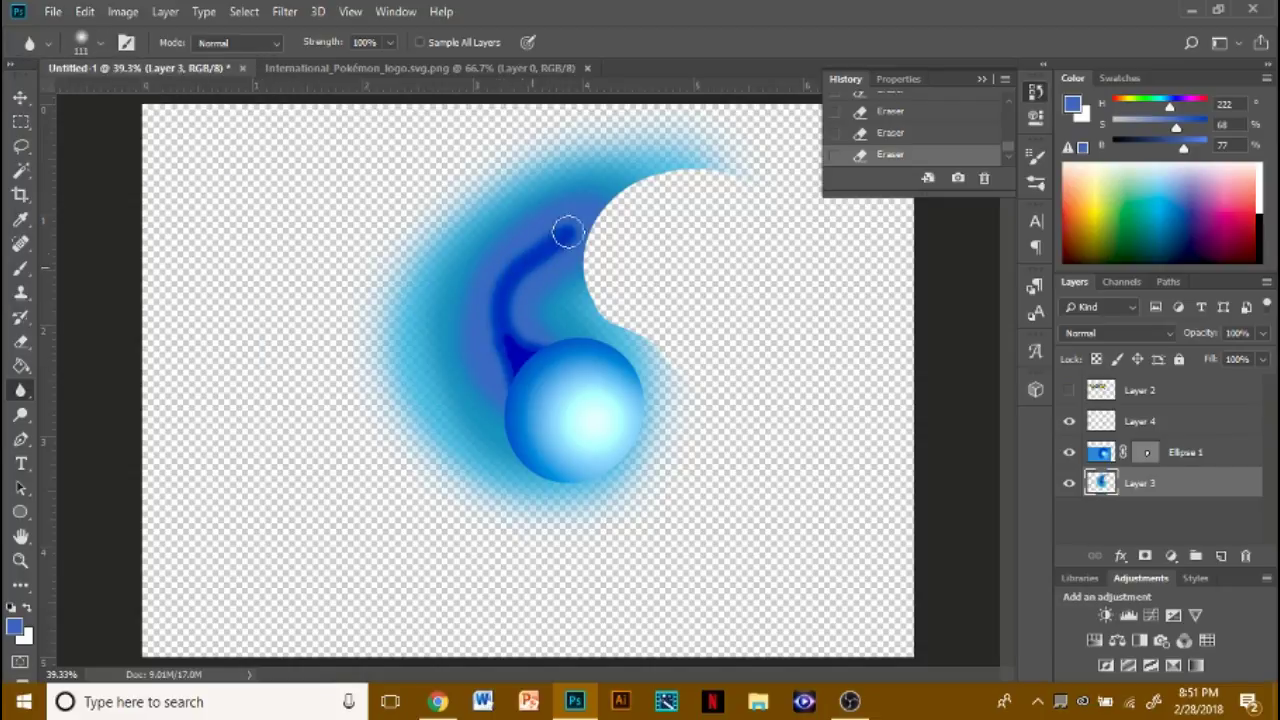
- Smudge the tail's dark blue core up toward the tip on Layer 3 with a 72 px Smudge tool at 24% strength
{"action": "left_click_drag", "start_coordinate": [20, 390], "coordinate": [128, 425]}
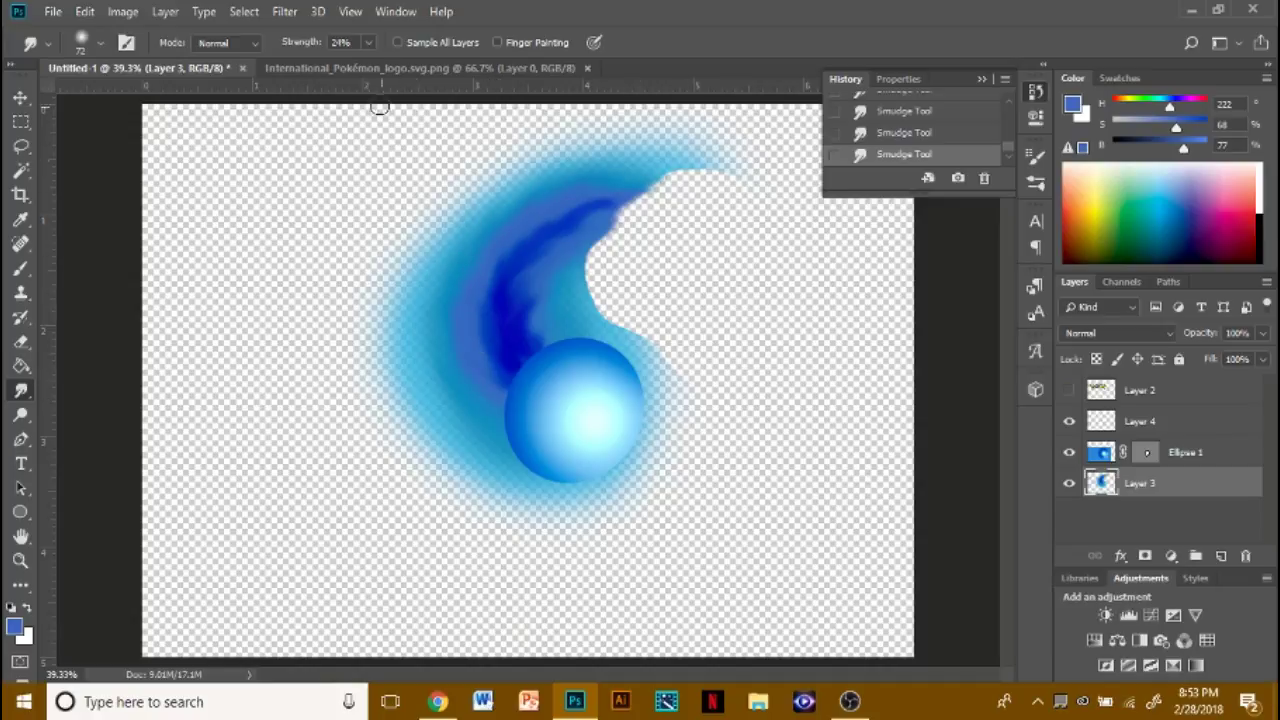
- Try re-cutting the tail's inner curve with the hard 480 px eraser, and delete those strokes from the history
{"action": "left_click", "coordinate": [20, 341]}
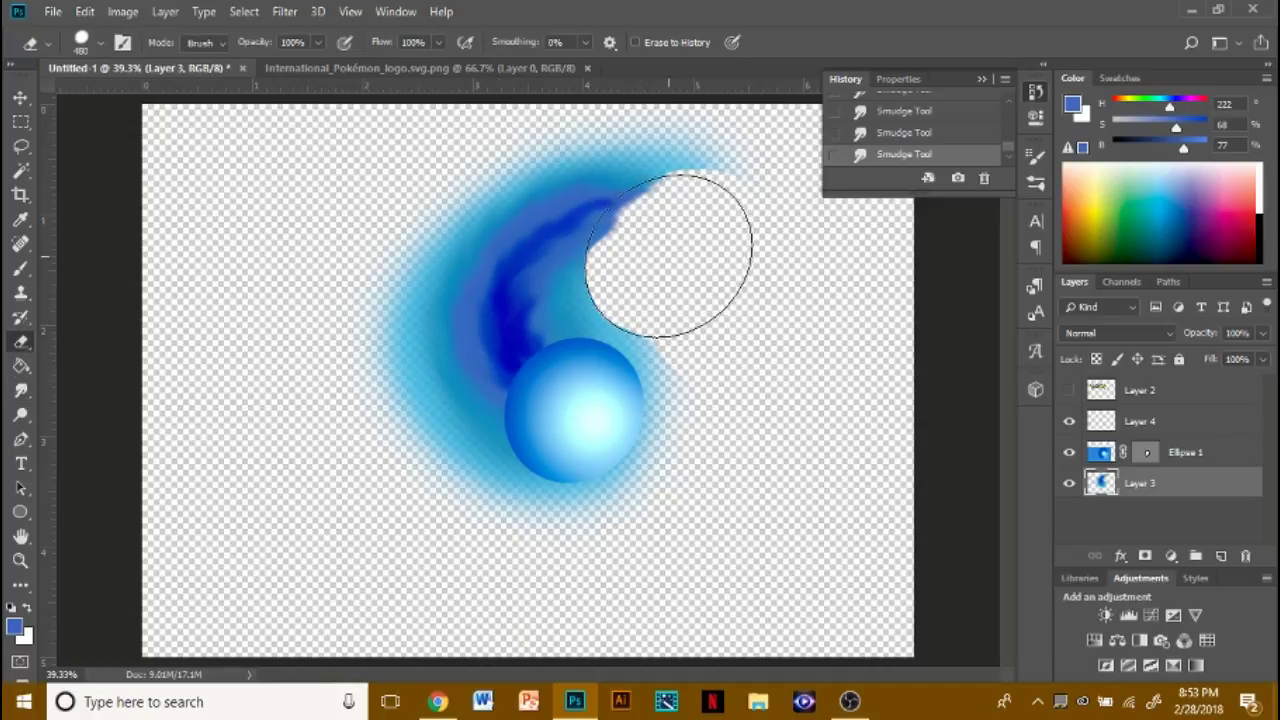
{"action": "left_click", "coordinate": [670, 256]}
{"action": "left_click", "coordinate": [706, 255]}
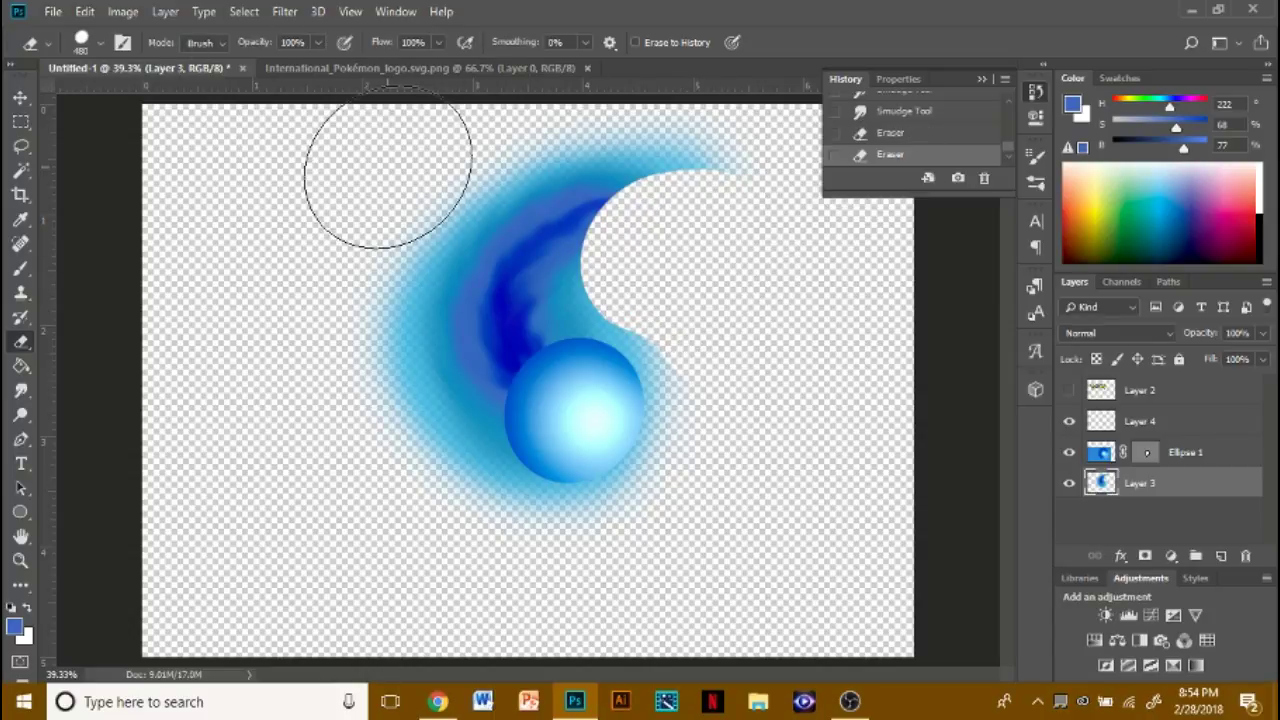
{"action": "left_click", "coordinate": [984, 178]}
{"action": "left_click", "coordinate": [586, 275]}
- Configure a soft eraser with 64% flow, 87% opacity, about 10% hardness and a size of 511 px
{"action": "left_click", "coordinate": [438, 42]}
{"action": "left_click_drag", "start_coordinate": [446, 66], "coordinate": [408, 67]}
{"action": "left_click", "coordinate": [666, 254]}
{"action": "key", "text": "ctrl+z"}
{"action": "left_click", "coordinate": [100, 42]}
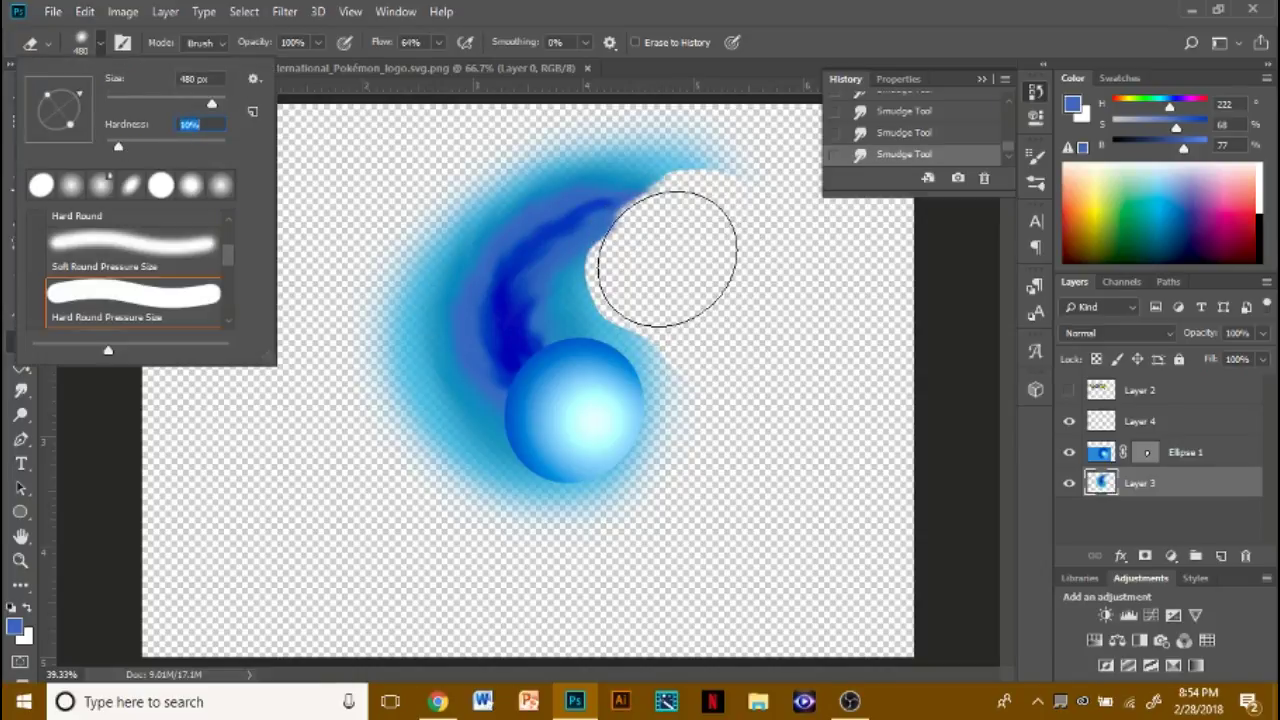
{"action": "left_click_drag", "start_coordinate": [114, 148], "coordinate": [112, 148]}
{"action": "left_click", "coordinate": [318, 42]}
{"action": "left_click_drag", "start_coordinate": [325, 66], "coordinate": [310, 74]}
{"action": "left_click", "coordinate": [100, 42]}
{"action": "left_click_drag", "start_coordinate": [212, 104], "coordinate": [215, 111]}
- Erase softly along the tail's inner curve and the glow's outer edge on Layer 3 to taper the shape
{"action": "left_click", "coordinate": [655, 261]}
{"action": "left_click", "coordinate": [679, 247]}
{"action": "left_click", "coordinate": [660, 263]}
{"action": "left_click", "coordinate": [728, 229]}
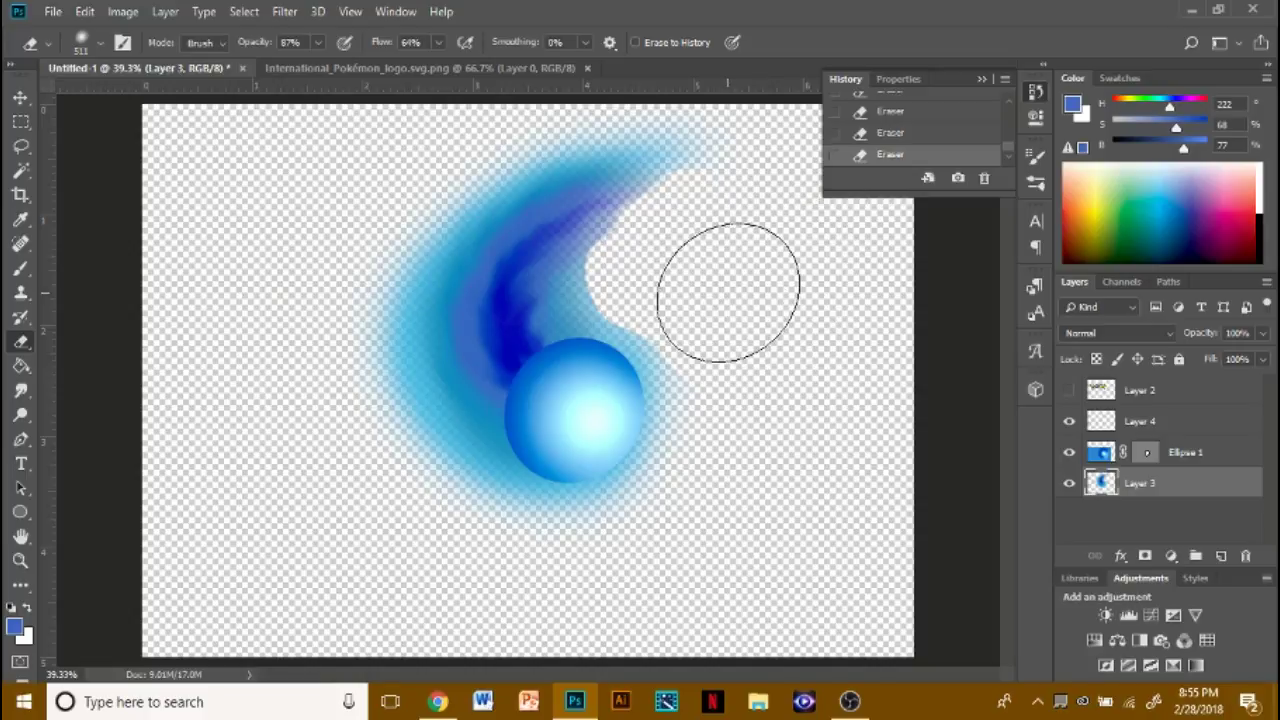
{"action": "mouse_move", "coordinate": [479, 585]}
{"action": "left_mouse_down"}
{"action": "mouse_move", "coordinate": [329, 371]}
{"action": "mouse_move", "coordinate": [408, 182]}
{"action": "left_mouse_up"}
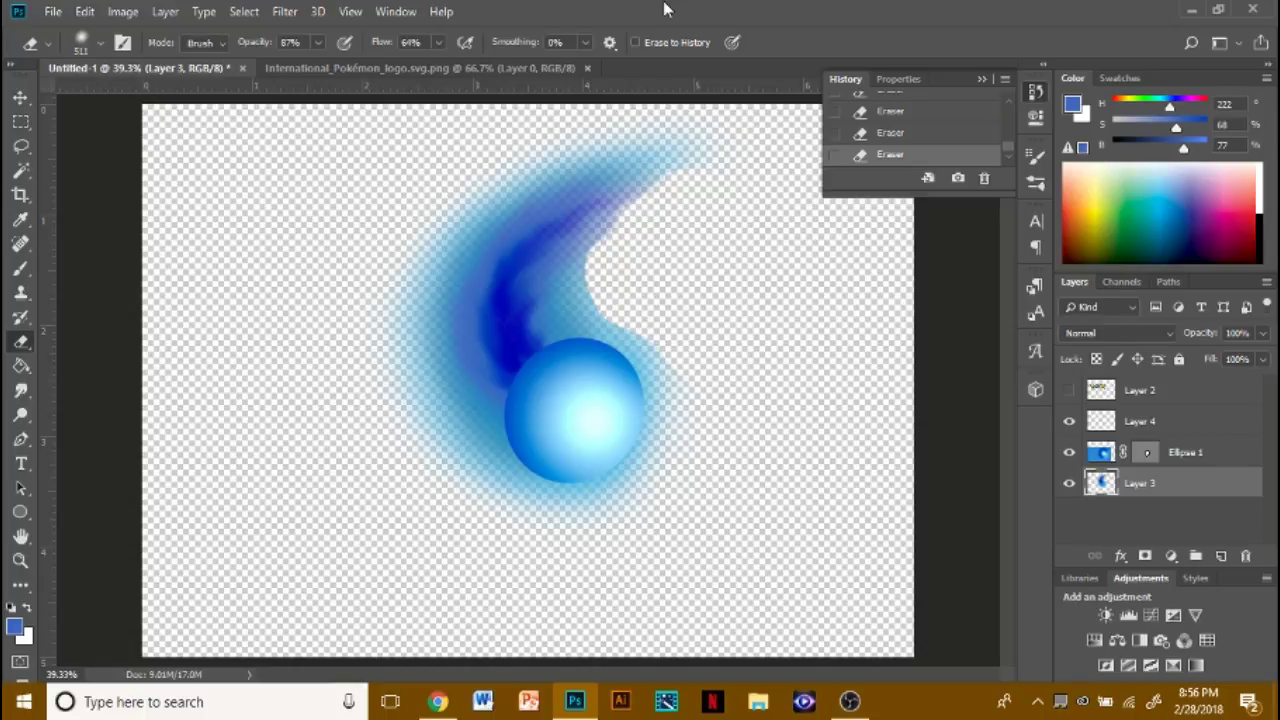
- Switch to Chrome, search Google Images for "Space" and look through the results for a starry picture
{"action": "left_click", "coordinate": [438, 702]}
{"action": "left_click", "coordinate": [400, 14]}
{"action": "type", "text": "Space"}
{"action": "key", "text": "Return"}
{"action": "left_click", "coordinate": [580, 563]}
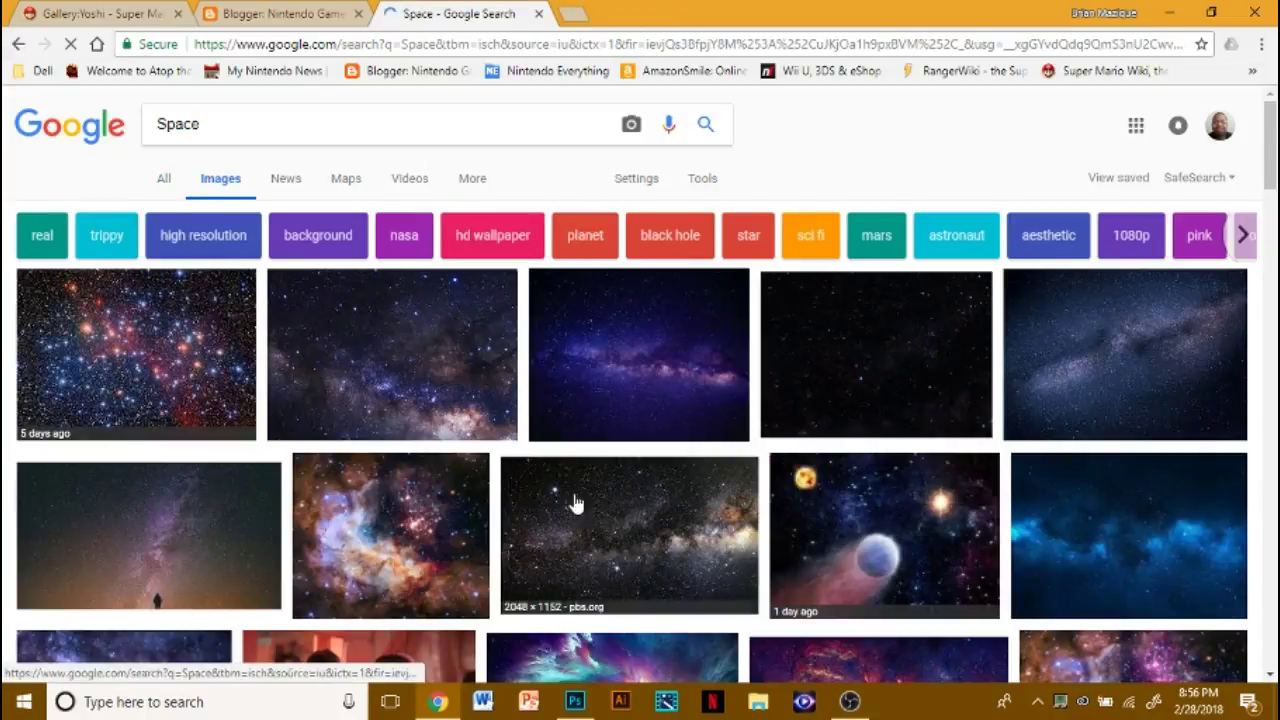
{"action": "left_click", "coordinate": [1090, 178]}
{"action": "mouse_move", "coordinate": [1270, 190]}
{"action": "left_mouse_down"}
{"action": "mouse_move", "coordinate": [1270, 302]}
{"action": "mouse_move", "coordinate": [1270, 185]}
{"action": "left_mouse_up"}
{"action": "left_click", "coordinate": [136, 155]}
{"action": "left_click", "coordinate": [1038, 468]}
{"action": "scroll", "coordinate": [971, 463], "scroll_direction": "up", "scroll_amount": 5}
- Search Google Images for "stars" and save the large blue star field image from Wikipedia
{"action": "triple_click", "coordinate": [280, 118]}
{"action": "type", "text": "stars"}
{"action": "key", "text": "Return"}
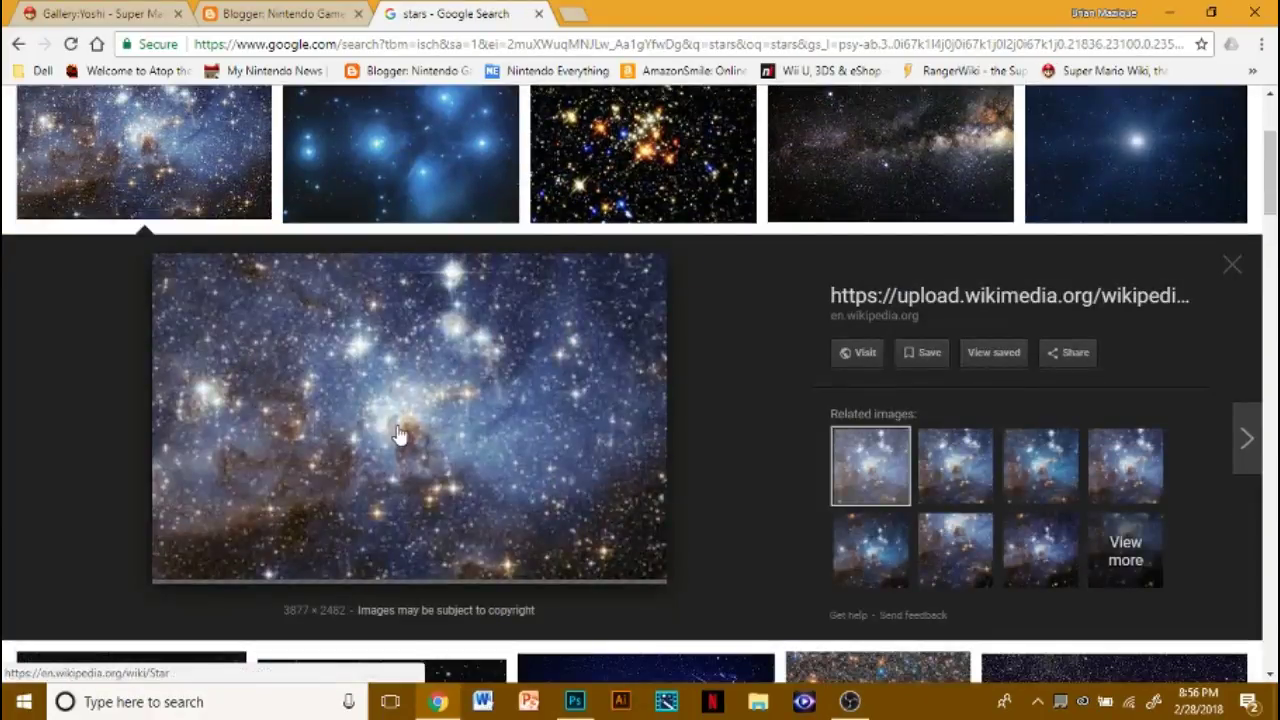
{"action": "right_click", "coordinate": [398, 433]}
{"action": "left_click", "coordinate": [457, 308]}
{"action": "left_click", "coordinate": [483, 417]}
- Switch to Photoshop and open the image Starsinthesky.jpg
{"action": "left_click", "coordinate": [575, 701]}
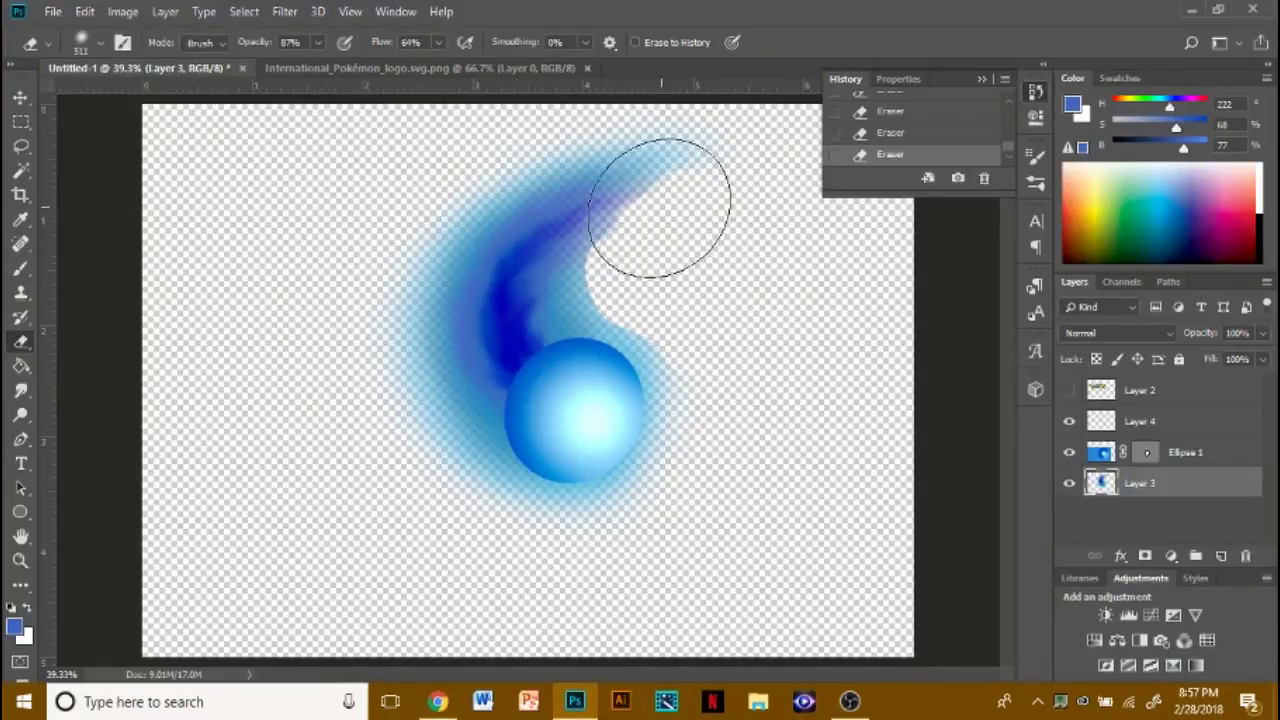
{"action": "left_click", "coordinate": [53, 12]}
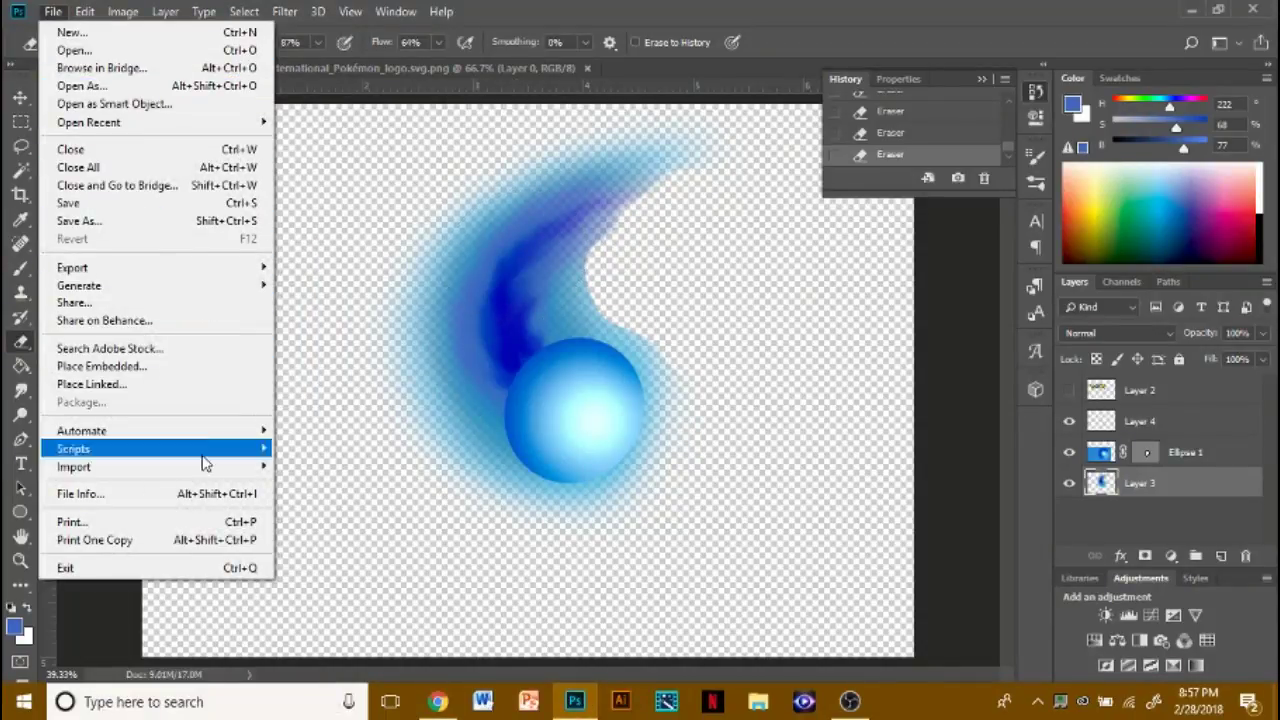
{"action": "left_click", "coordinate": [157, 53]}
{"action": "left_click_drag", "start_coordinate": [848, 198], "coordinate": [848, 480]}
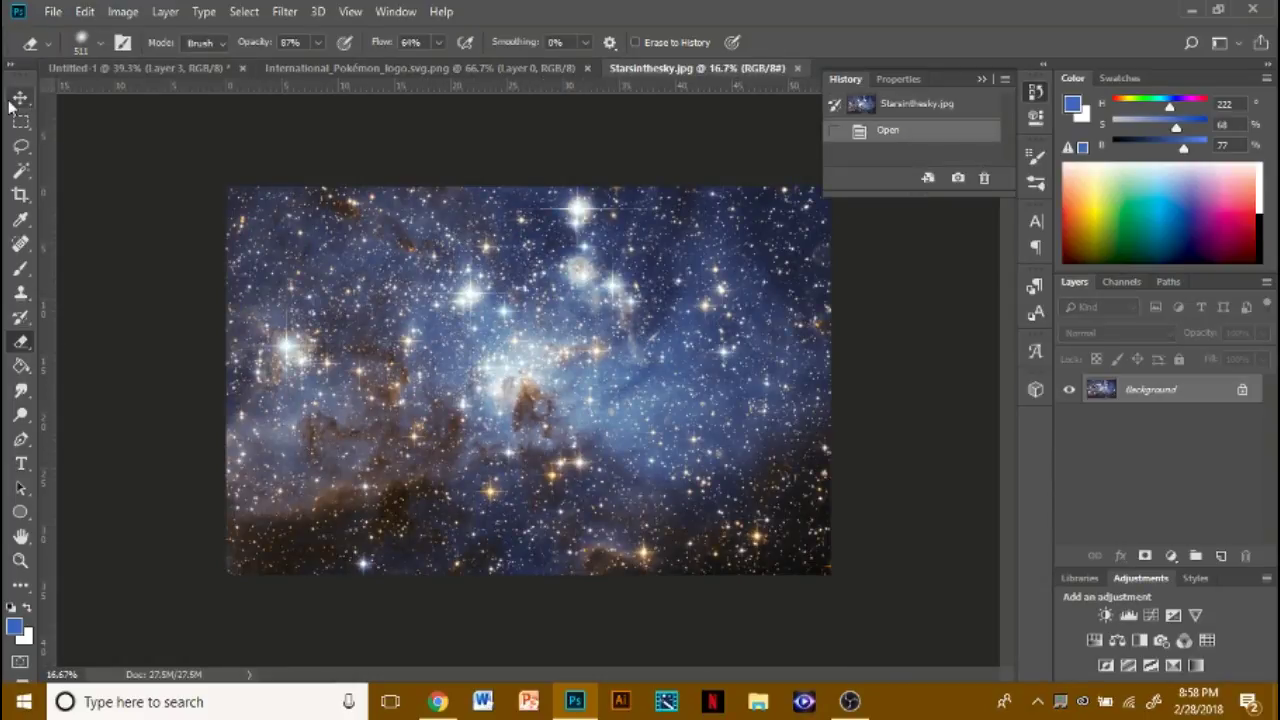
- Bring the stars image into the orb document as a layer and scale and rotate it over the tail
{"action": "left_click", "coordinate": [19, 100]}
{"action": "left_click_drag", "start_coordinate": [801, 385], "coordinate": [477, 349]}
{"action": "left_click_drag", "start_coordinate": [250, 427], "coordinate": [520, 655]}
{"action": "left_click_drag", "start_coordinate": [320, 375], "coordinate": [520, 500]}
{"action": "left_click_drag", "start_coordinate": [199, 222], "coordinate": [530, 232]}
{"action": "left_click_drag", "start_coordinate": [824, 365], "coordinate": [577, 314]}
{"action": "left_click_drag", "start_coordinate": [281, 160], "coordinate": [646, 241]}
{"action": "left_click", "coordinate": [849, 43]}
- Transform the tilted stars image again, resizing and repositioning it so that it covers the whole tail
{"action": "left_click_drag", "start_coordinate": [317, 638], "coordinate": [266, 695]}
{"action": "mouse_move", "coordinate": [450, 391]}
{"action": "left_mouse_down"}
{"action": "mouse_move", "coordinate": [472, 353]}
{"action": "mouse_move", "coordinate": [458, 376]}
{"action": "left_mouse_up"}
{"action": "left_click", "coordinate": [846, 42]}
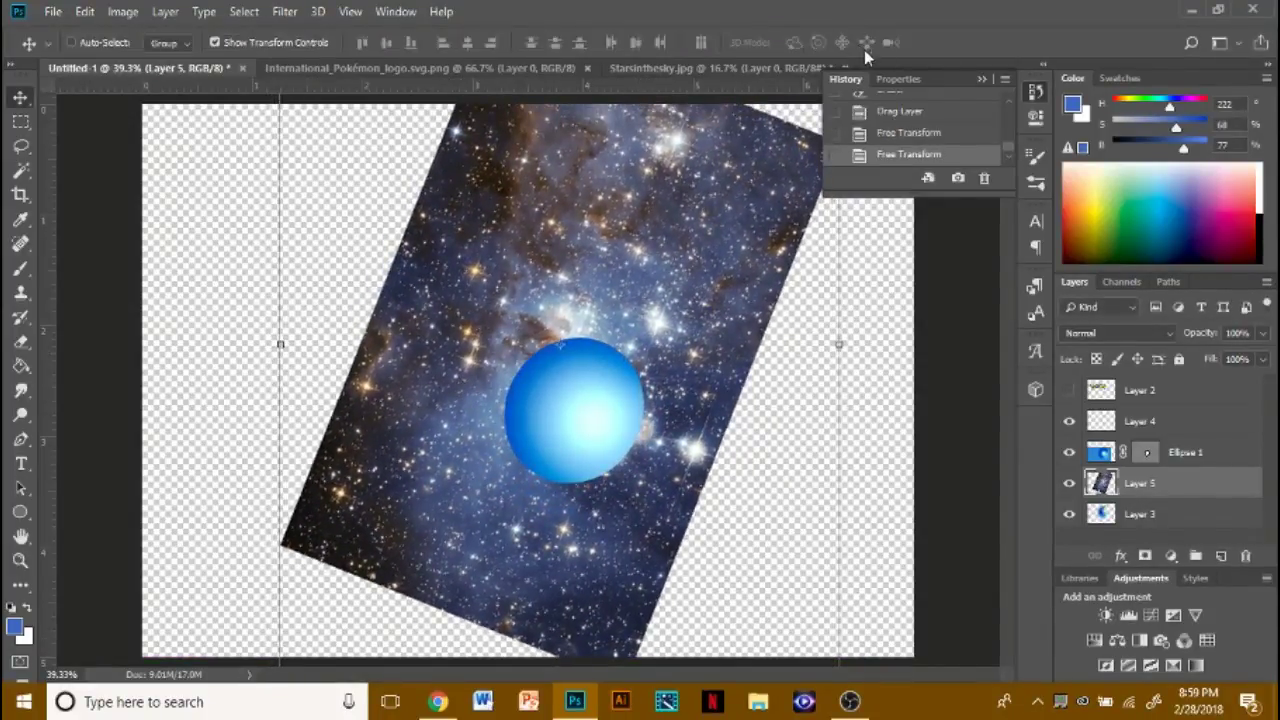
- Shift the stars image slightly over the tail and lower its fill, leaving its layer opacity at 100%
{"action": "mouse_move", "coordinate": [1227, 355]}
{"action": "left_mouse_down"}
{"action": "mouse_move", "coordinate": [1193, 355]}
{"action": "mouse_move", "coordinate": [1232, 356]}
{"action": "left_mouse_up"}
{"action": "left_click_drag", "start_coordinate": [708, 284], "coordinate": [691, 297]}
{"action": "left_click", "coordinate": [1263, 359]}
{"action": "mouse_move", "coordinate": [1262, 382]}
{"action": "left_mouse_down"}
{"action": "mouse_move", "coordinate": [1207, 382]}
{"action": "mouse_move", "coordinate": [1258, 360]}
{"action": "left_mouse_up"}
{"action": "left_click", "coordinate": [1263, 333]}
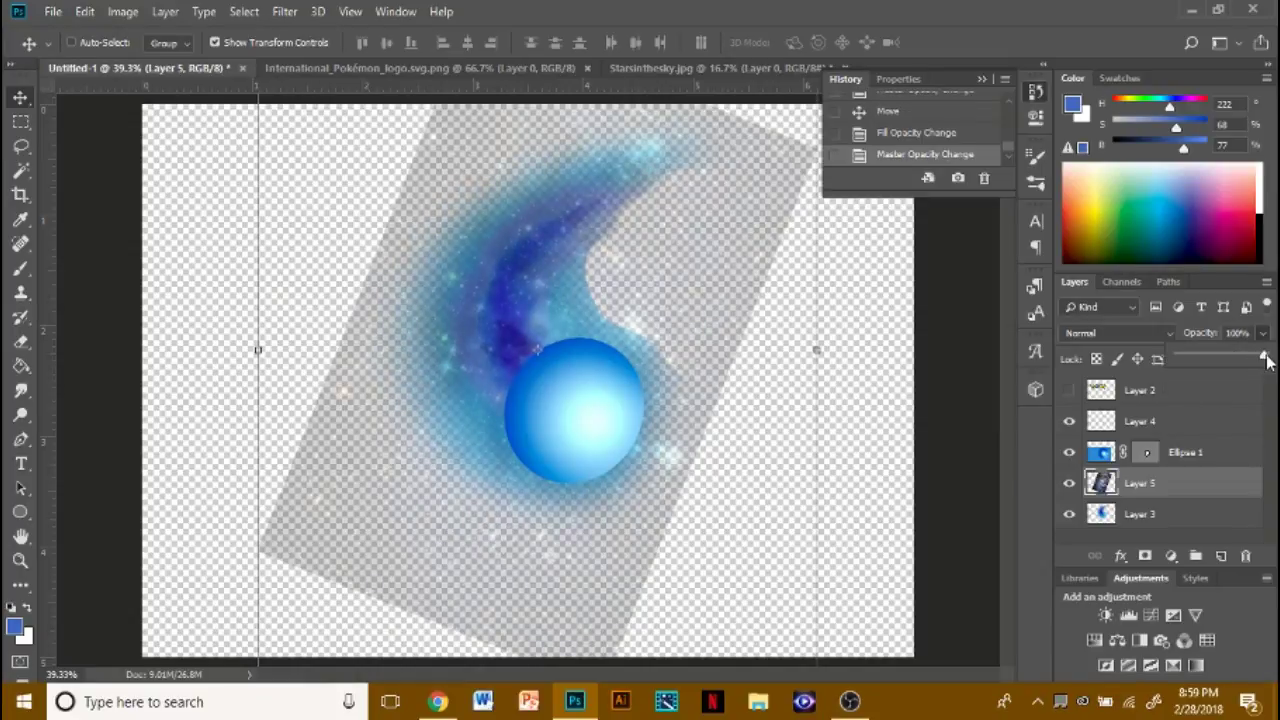
- Place the stars layer below Layer 3, set its fill to 82% and reposition it behind the tail
{"action": "left_click_drag", "start_coordinate": [1200, 519], "coordinate": [1199, 522]}
{"action": "left_click", "coordinate": [1197, 488]}
{"action": "left_click", "coordinate": [1263, 333]}
{"action": "left_click_drag", "start_coordinate": [1262, 358], "coordinate": [1250, 388]}
{"action": "left_click", "coordinate": [1222, 512]}
{"action": "left_click_drag", "start_coordinate": [634, 309], "coordinate": [668, 279]}
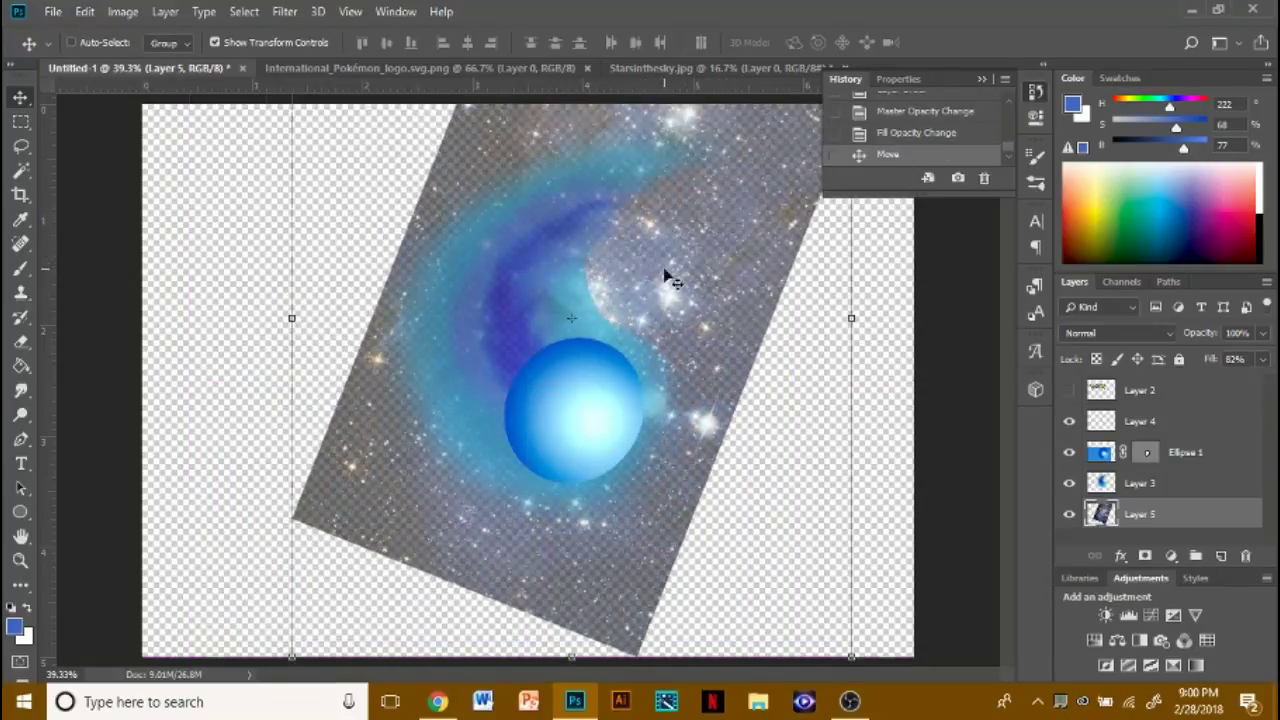
- Set Layer 3's fill to 53%, and try moving the tail before undoing that move
{"action": "left_click", "coordinate": [1234, 483]}
{"action": "left_click_drag", "start_coordinate": [1245, 362], "coordinate": [1224, 386]}
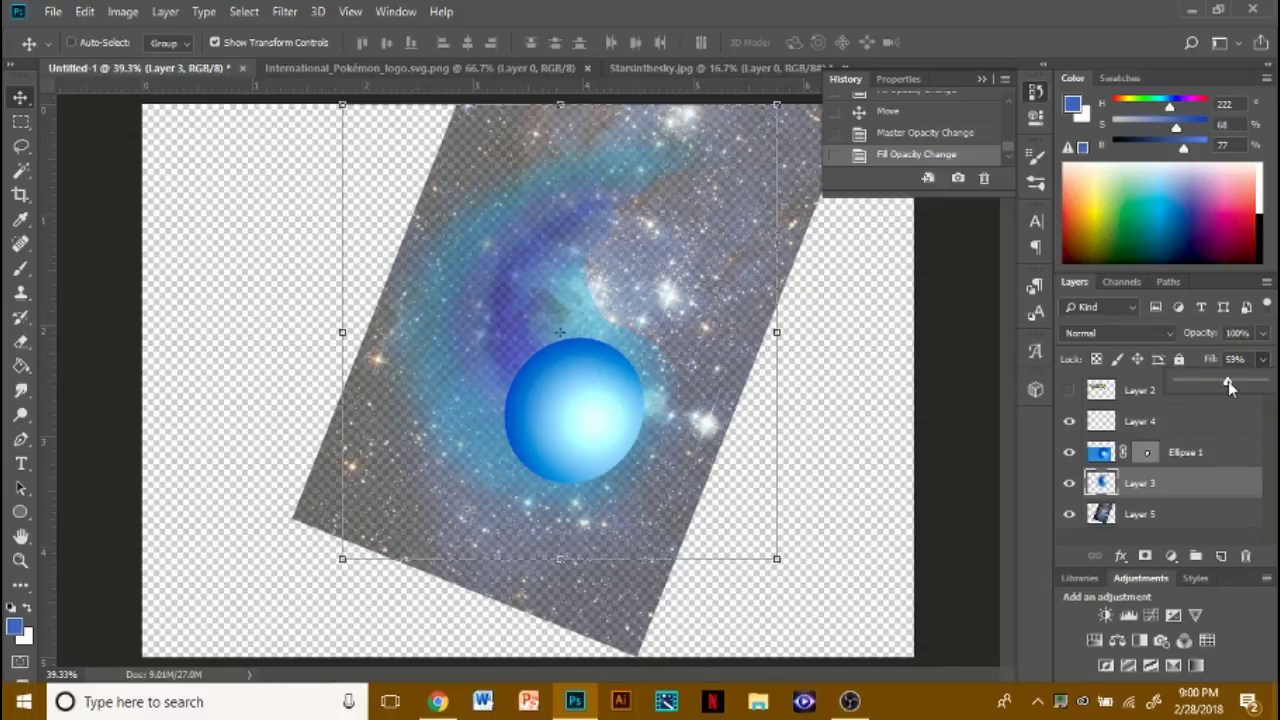
{"action": "left_click_drag", "start_coordinate": [713, 266], "coordinate": [712, 228]}
{"action": "key", "text": "ctrl+z"}
- Reposition the stars on Layer 5 with their fill at 100%, and set Layer 3's fill to 73%
{"action": "left_click", "coordinate": [1147, 526]}
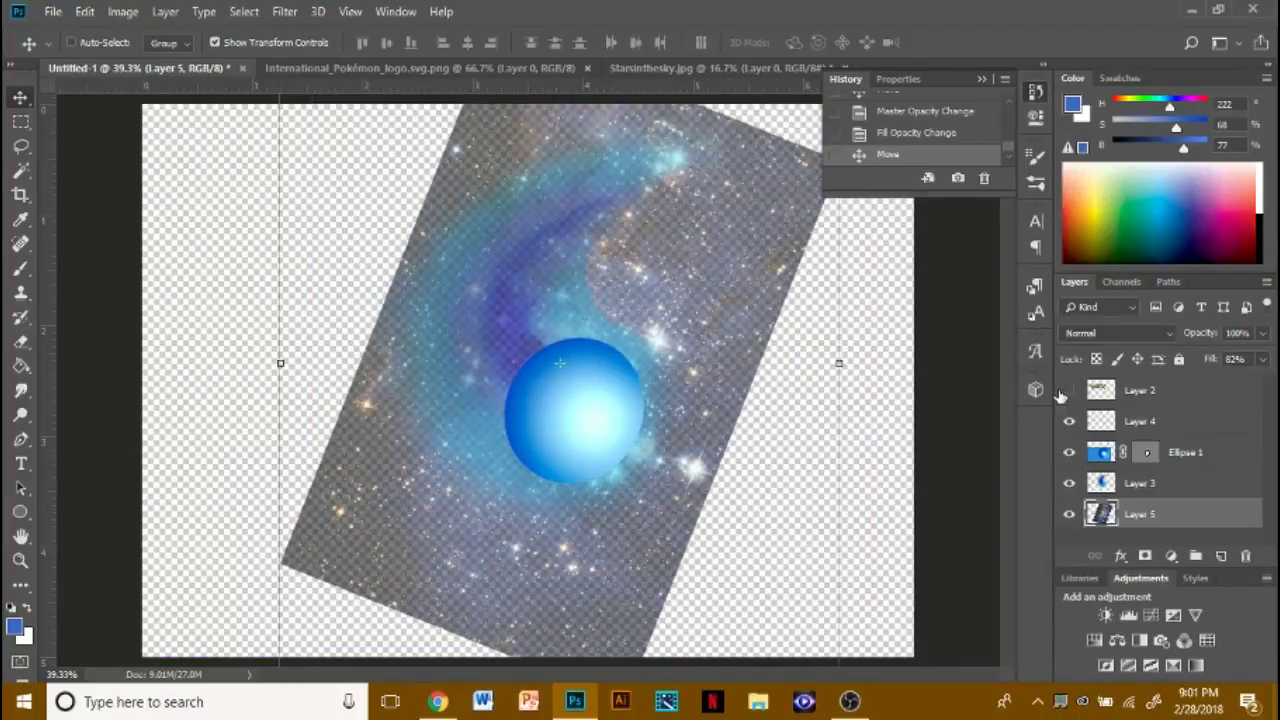
{"action": "left_click_drag", "start_coordinate": [1217, 385], "coordinate": [1272, 346]}
{"action": "key", "text": "alt+bracketright"}
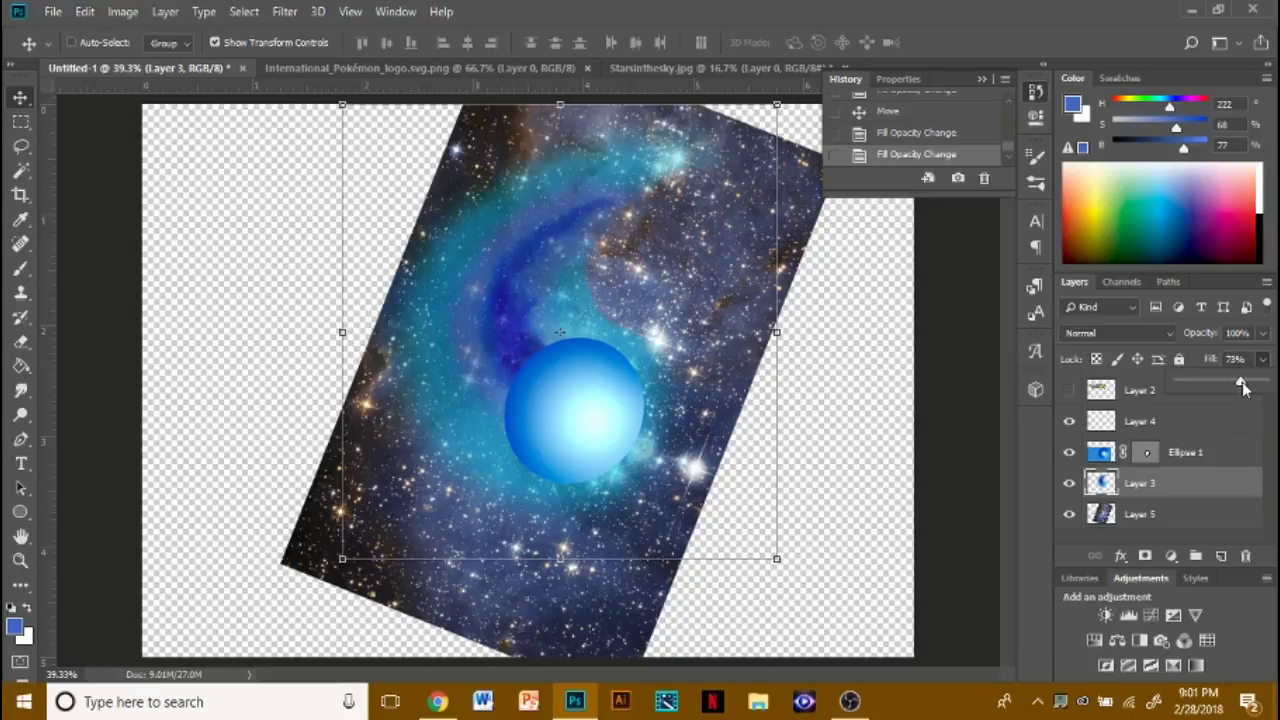
- Try selecting the star field around the tail on Layer 5 with the Magic Wand, and remove those selections from the history
{"action": "left_click", "coordinate": [1215, 514]}
{"action": "left_click", "coordinate": [20, 171]}
{"action": "left_click", "coordinate": [635, 289]}
{"action": "left_click", "coordinate": [656, 233]}
{"action": "left_click", "coordinate": [655, 264], "text": "shift"}
{"action": "left_click", "coordinate": [563, 137], "text": "shift"}
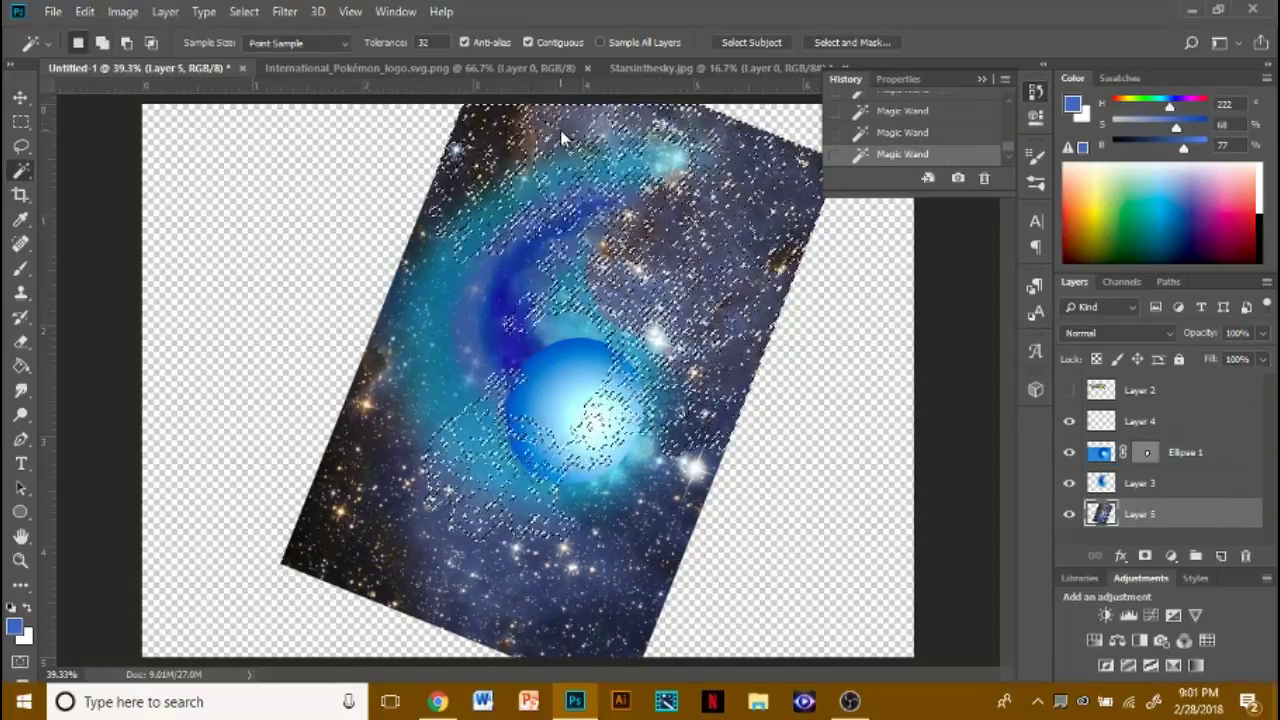
{"action": "left_click", "coordinate": [906, 96]}
{"action": "left_click", "coordinate": [984, 178]}
{"action": "left_click", "coordinate": [565, 277]}
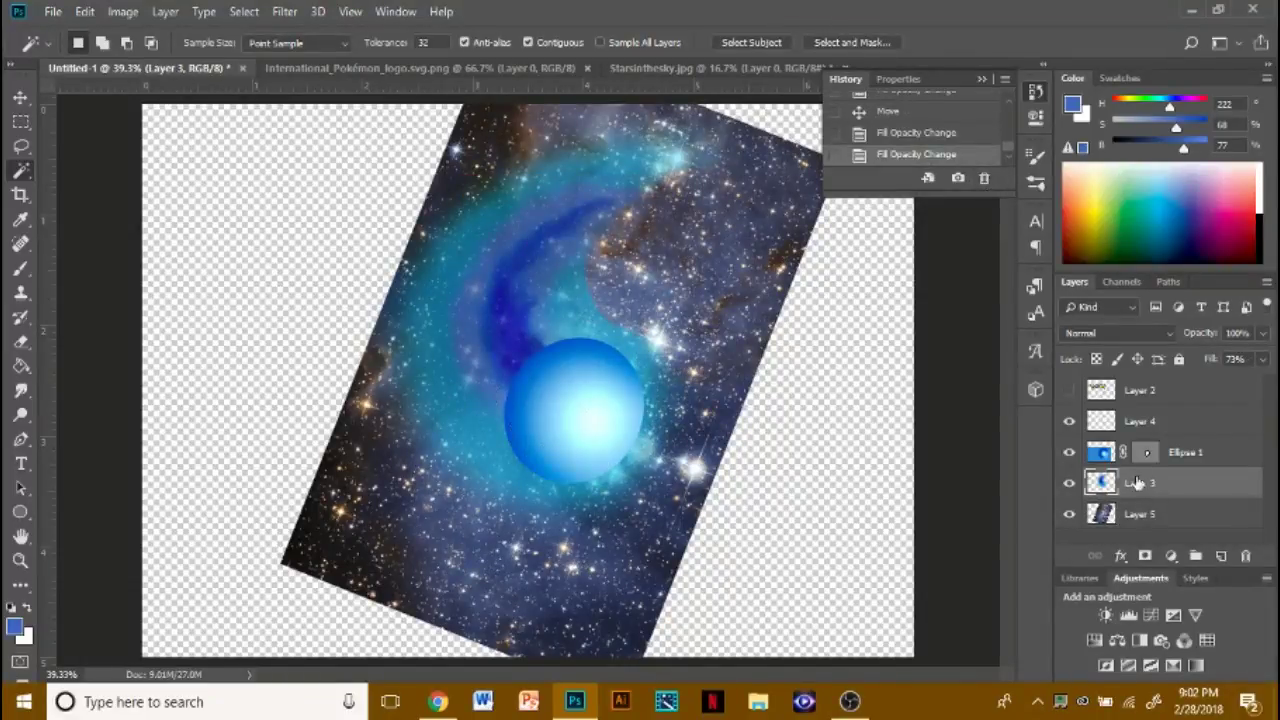
{"action": "left_click", "coordinate": [1147, 516]}
{"action": "left_click", "coordinate": [722, 295]}
{"action": "key", "text": "ctrl+z"}
- Erase the stars outside the tail on Layer 5 with the soft 511 px eraser, raising its opacity to 100%
{"action": "left_click", "coordinate": [1168, 487]}
{"action": "left_click", "coordinate": [1193, 521]}
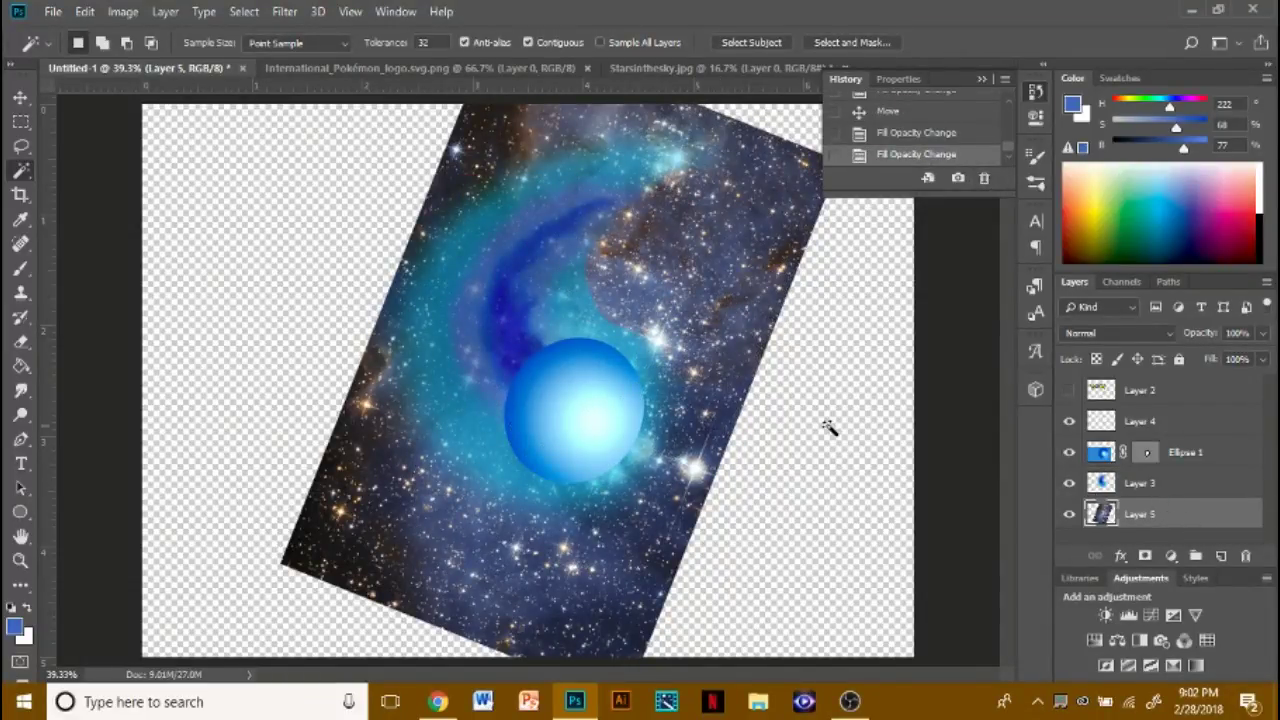
{"action": "left_click", "coordinate": [19, 343]}
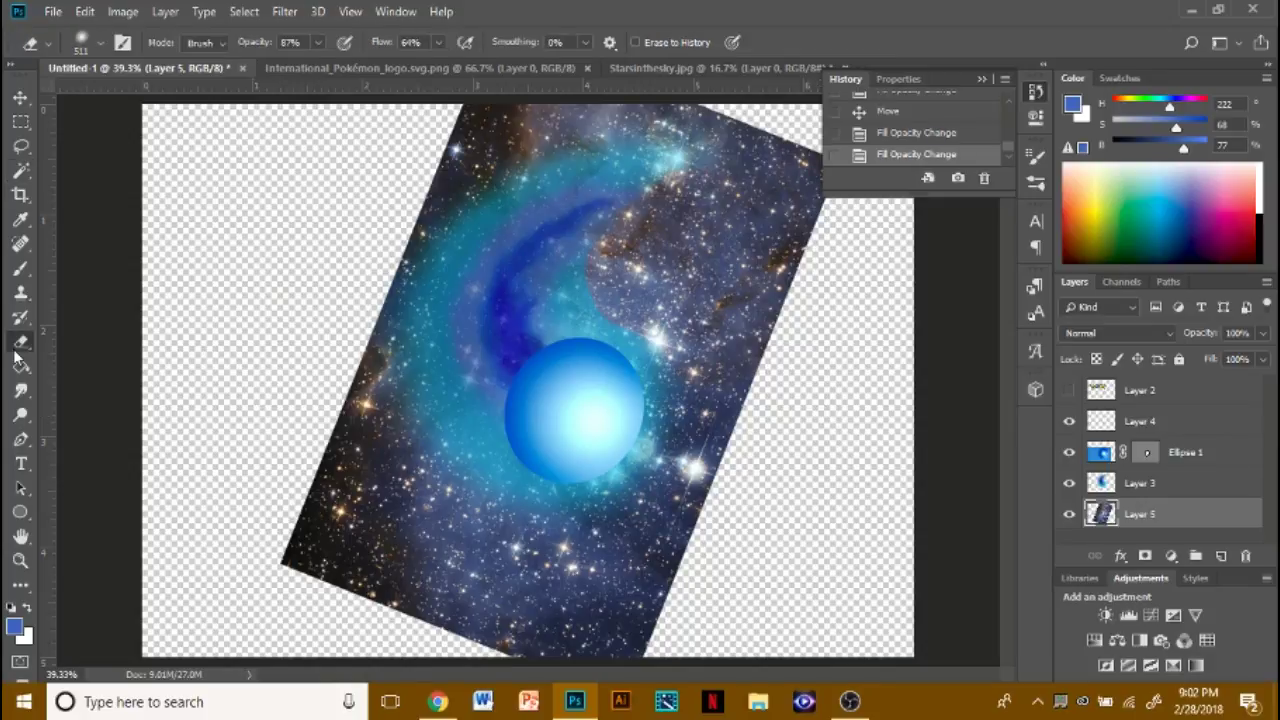
{"action": "mouse_move", "coordinate": [327, 372]}
{"action": "left_mouse_down"}
{"action": "mouse_move", "coordinate": [301, 515]}
{"action": "mouse_move", "coordinate": [399, 614]}
{"action": "mouse_move", "coordinate": [440, 582]}
{"action": "mouse_move", "coordinate": [336, 458]}
{"action": "mouse_move", "coordinate": [353, 224]}
{"action": "mouse_move", "coordinate": [333, 388]}
{"action": "mouse_move", "coordinate": [446, 150]}
{"action": "mouse_move", "coordinate": [361, 268]}
{"action": "mouse_move", "coordinate": [526, 642]}
{"action": "mouse_move", "coordinate": [482, 580]}
{"action": "mouse_move", "coordinate": [379, 501]}
{"action": "mouse_move", "coordinate": [610, 640]}
{"action": "mouse_move", "coordinate": [598, 614]}
{"action": "mouse_move", "coordinate": [676, 540]}
{"action": "mouse_move", "coordinate": [682, 498]}
{"action": "mouse_move", "coordinate": [556, 551]}
{"action": "mouse_move", "coordinate": [693, 490]}
{"action": "mouse_move", "coordinate": [722, 323]}
{"action": "mouse_move", "coordinate": [665, 275]}
{"action": "mouse_move", "coordinate": [687, 267]}
{"action": "mouse_move", "coordinate": [730, 335]}
{"action": "mouse_move", "coordinate": [779, 358]}
{"action": "mouse_move", "coordinate": [729, 230]}
{"action": "mouse_move", "coordinate": [665, 261]}
{"action": "mouse_move", "coordinate": [765, 117]}
{"action": "mouse_move", "coordinate": [608, 82]}
{"action": "mouse_move", "coordinate": [670, 50]}
{"action": "left_mouse_up"}
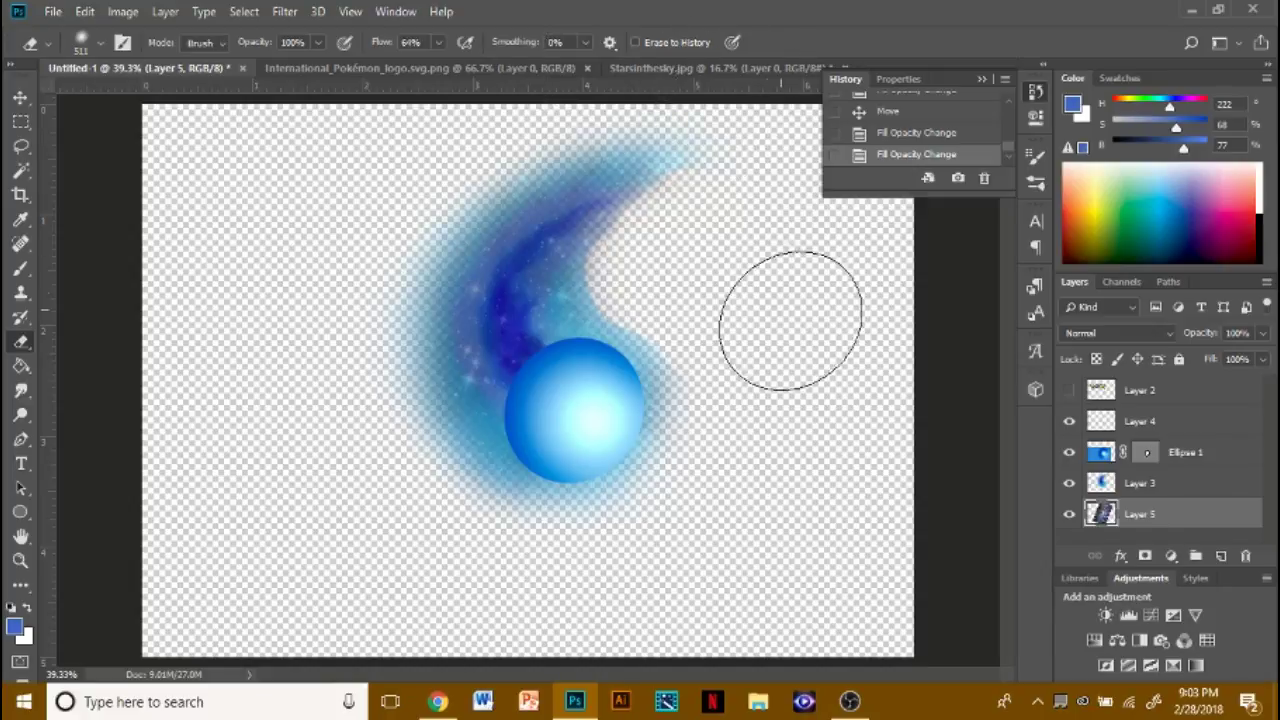
- Select Ellipse 1, Layer 3 and Layer 5 together and move them down toward the canvas's lower edge
{"action": "left_click", "coordinate": [21, 99]}
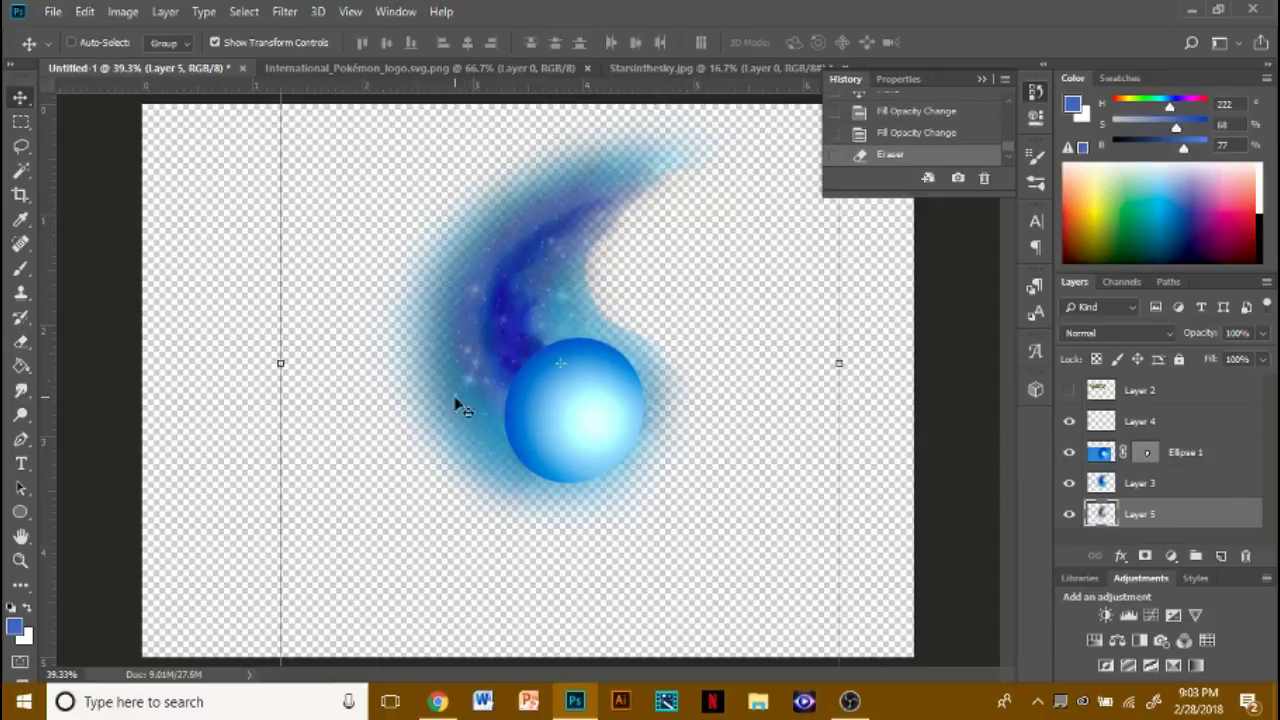
{"action": "left_click", "coordinate": [1184, 452]}
{"action": "left_click", "coordinate": [1200, 515], "text": "shift"}
{"action": "mouse_move", "coordinate": [502, 272]}
{"action": "left_mouse_down"}
{"action": "mouse_move", "coordinate": [620, 266]}
{"action": "mouse_move", "coordinate": [502, 220]}
{"action": "mouse_move", "coordinate": [457, 317]}
{"action": "mouse_move", "coordinate": [552, 298]}
{"action": "mouse_move", "coordinate": [534, 473]}
{"action": "left_mouse_up"}
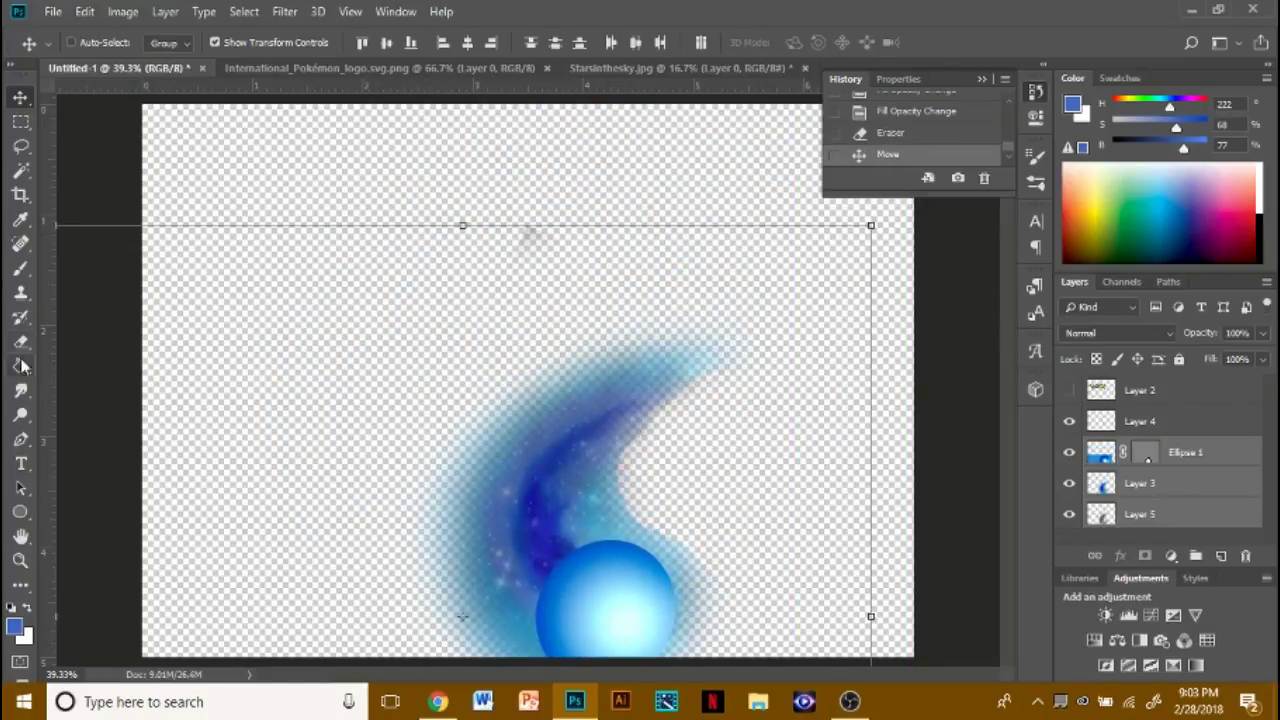
- Erase the leftover star patch above the tail on Layer 5
{"action": "left_click", "coordinate": [21, 342]}
{"action": "left_click", "coordinate": [585, 302]}
{"action": "left_click", "coordinate": [613, 272]}
{"action": "left_click", "coordinate": [1140, 514]}
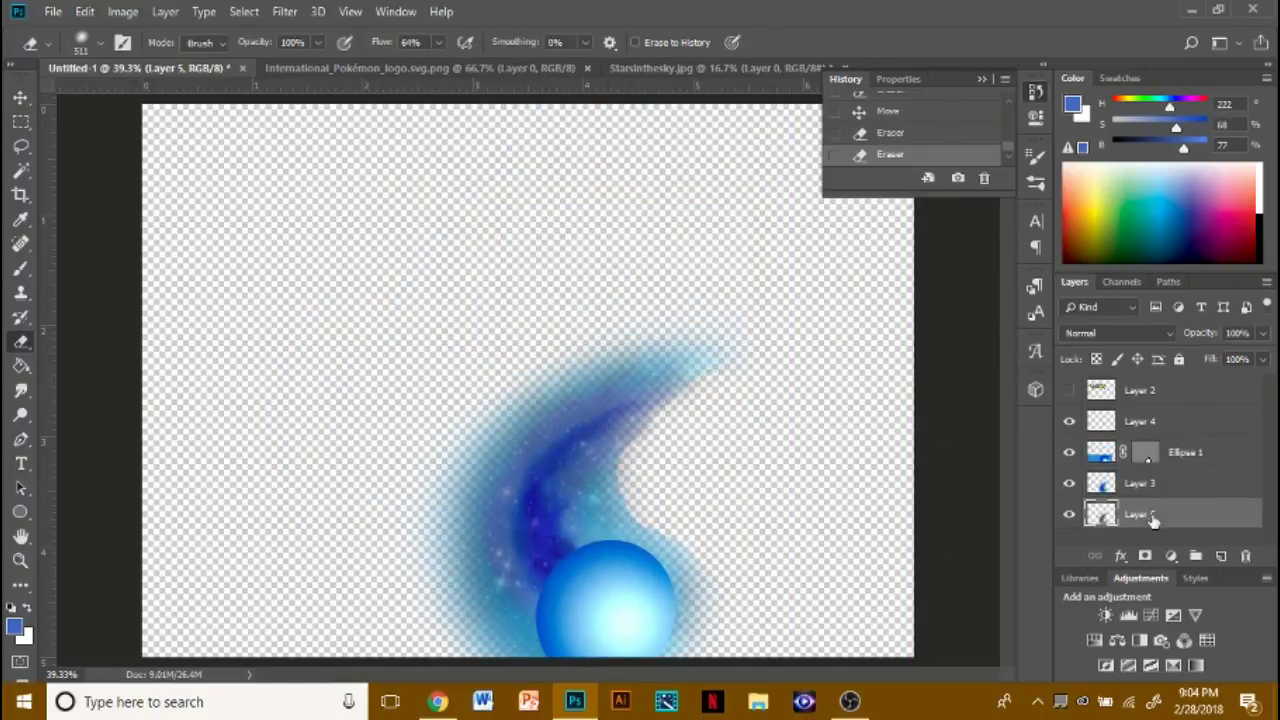
- Soften the tail's inner curve on Layers 3 and 5 with the 511 px eraser
{"action": "left_click", "coordinate": [1140, 483]}
{"action": "left_click", "coordinate": [692, 461]}
{"action": "left_click", "coordinate": [1180, 516]}
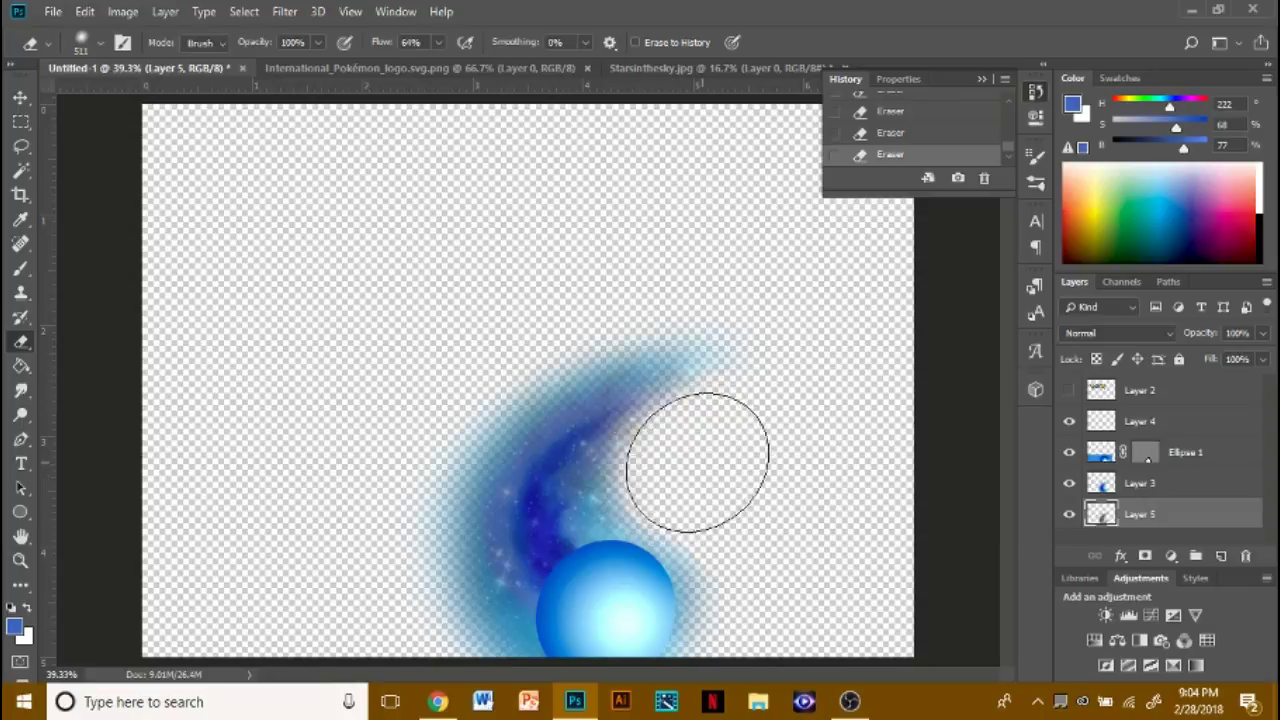
- Move Ellipse 1, Layer 3 and Layer 5 together back up near the canvas center, and switch to the Brush tool
{"action": "key", "text": "v"}
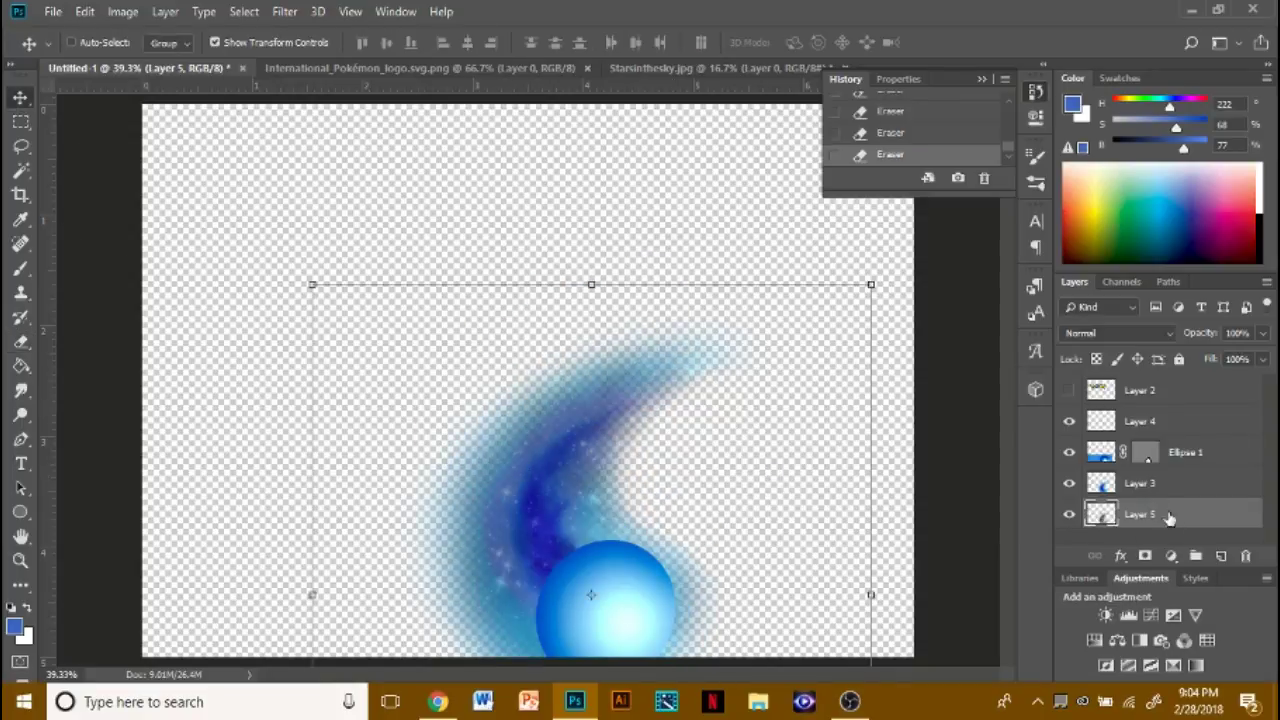
{"action": "left_click", "coordinate": [1180, 452], "text": "shift"}
{"action": "left_click_drag", "start_coordinate": [602, 497], "coordinate": [660, 317]}
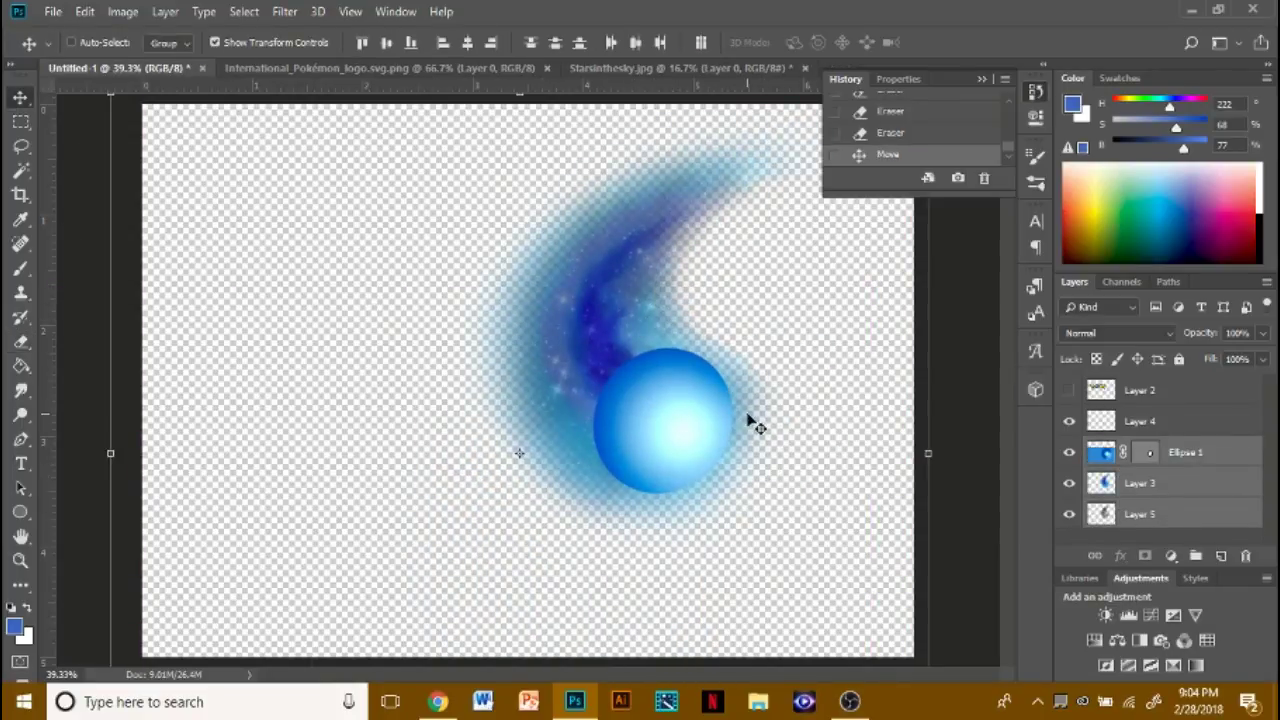
{"action": "left_click_drag", "start_coordinate": [851, 409], "coordinate": [749, 399]}
{"action": "left_click", "coordinate": [33, 272]}
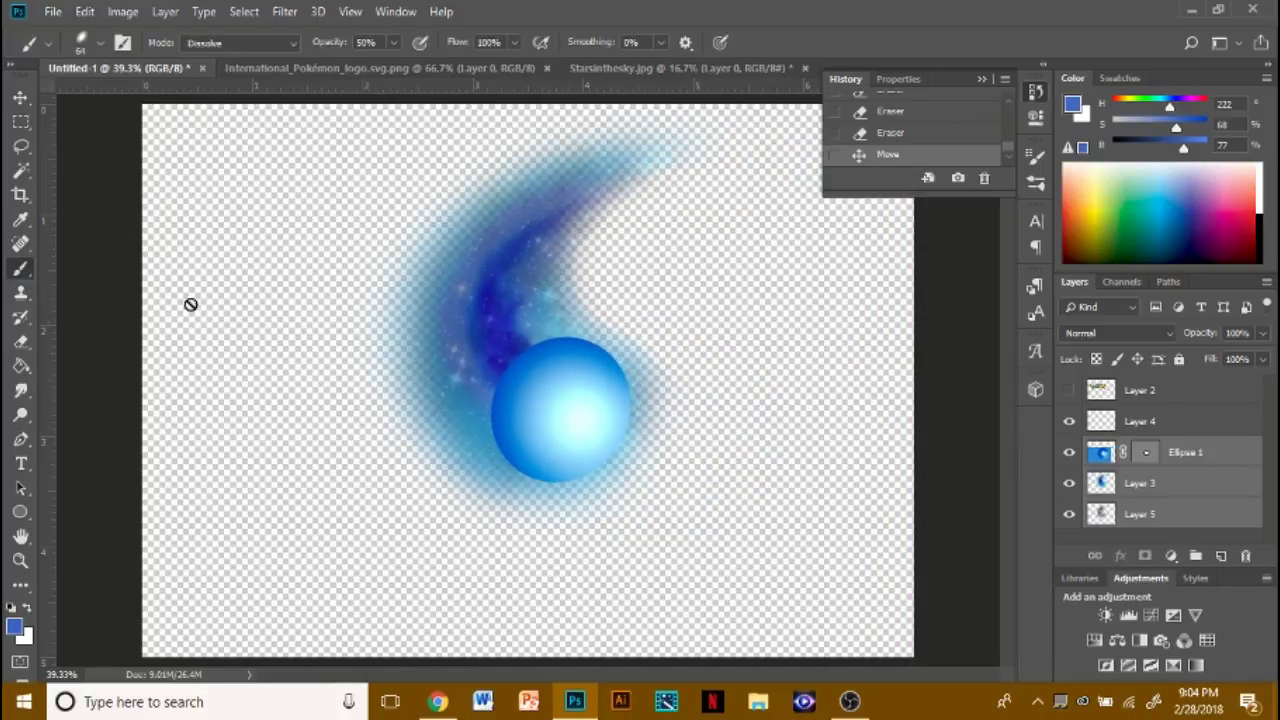
{"action": "left_click", "coordinate": [20, 464]}
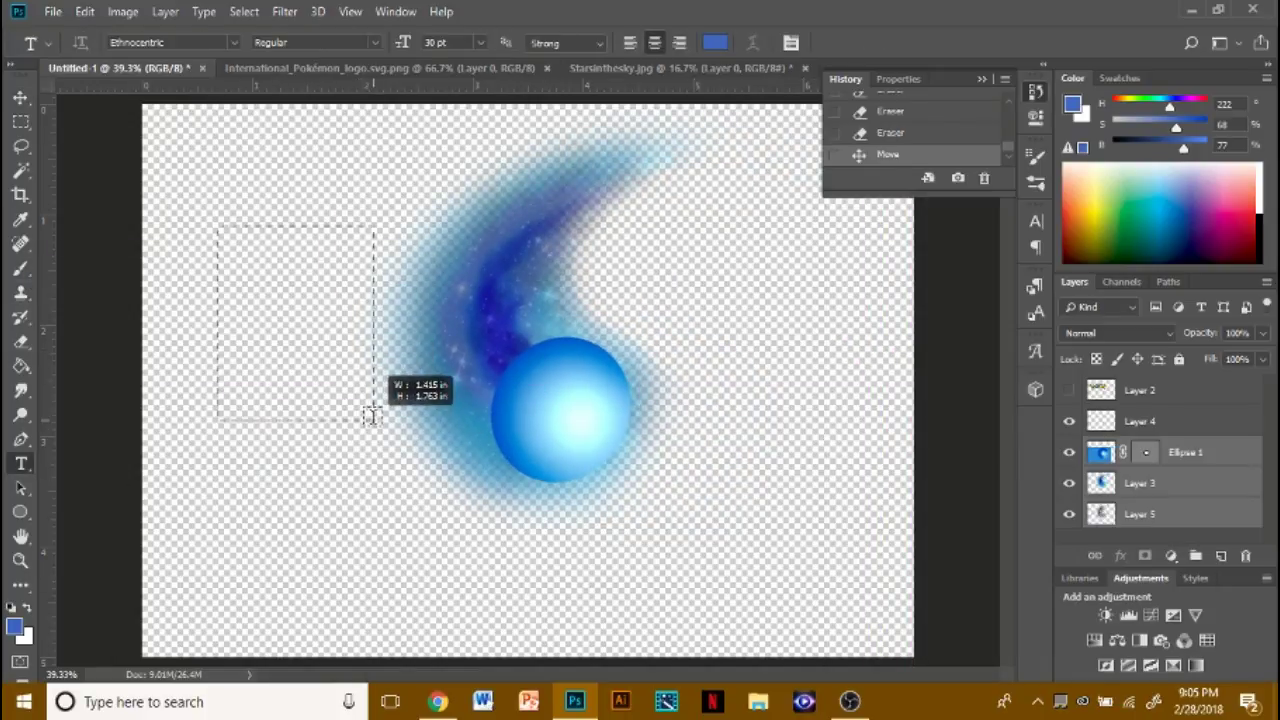
{"action": "left_click_drag", "start_coordinate": [329, 358], "coordinate": [216, 217]}
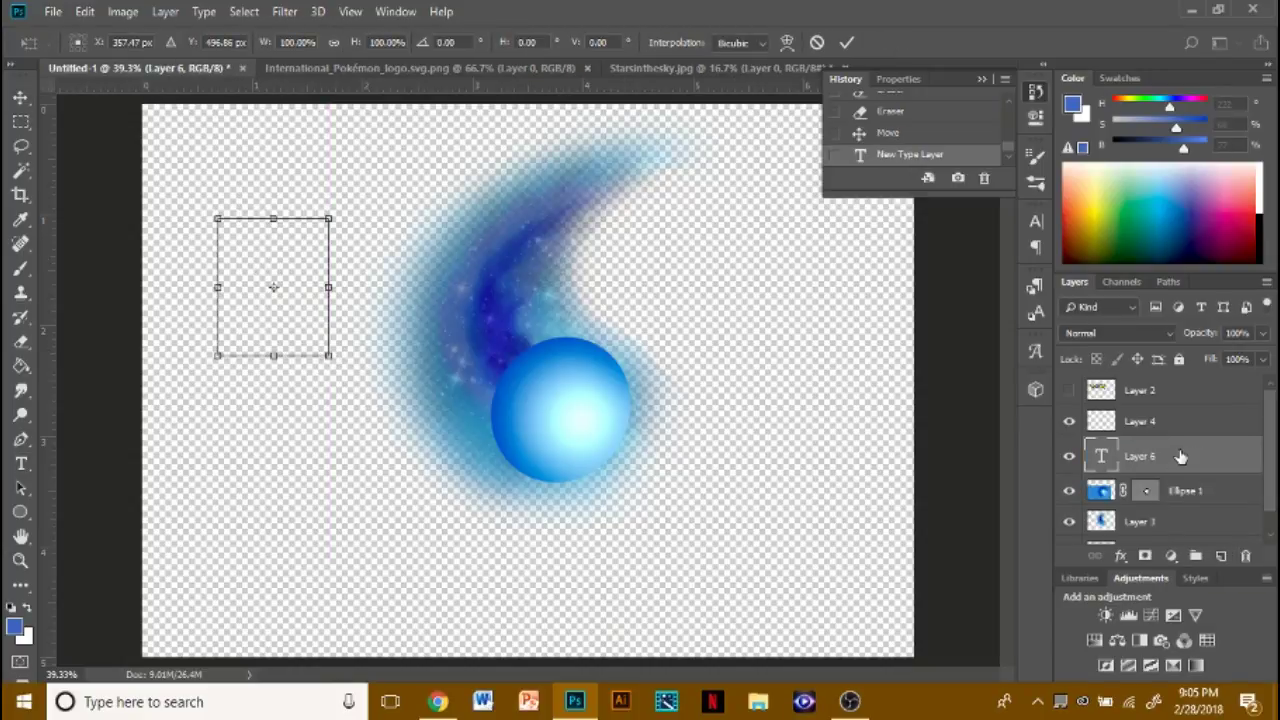
{"action": "left_click", "coordinate": [818, 43]}
{"action": "left_click", "coordinate": [1245, 555]}
{"action": "left_click", "coordinate": [566, 269]}
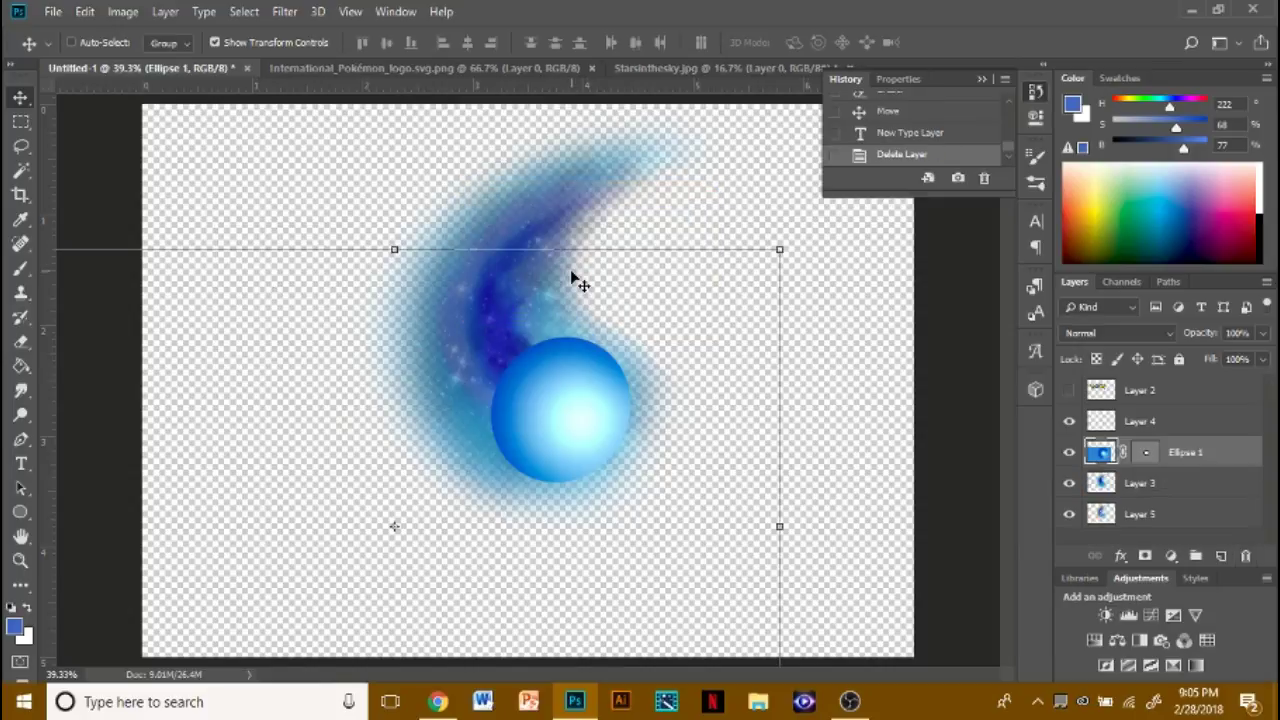
- Show Layer 2 and move the Pokémon logo so it overlaps the tail and the orb's upper edge
{"action": "left_click", "coordinate": [1150, 391]}
{"action": "left_click", "coordinate": [1070, 393]}
{"action": "left_click_drag", "start_coordinate": [521, 275], "coordinate": [481, 301]}
{"action": "left_click", "coordinate": [1195, 434]}
{"action": "left_click_drag", "start_coordinate": [880, 530], "coordinate": [882, 528]}
- Shift the orb and tail right and slightly down, and enlarge the Pokémon logo on Layer 2 so its N overlaps the orb
{"action": "left_click", "coordinate": [1226, 462]}
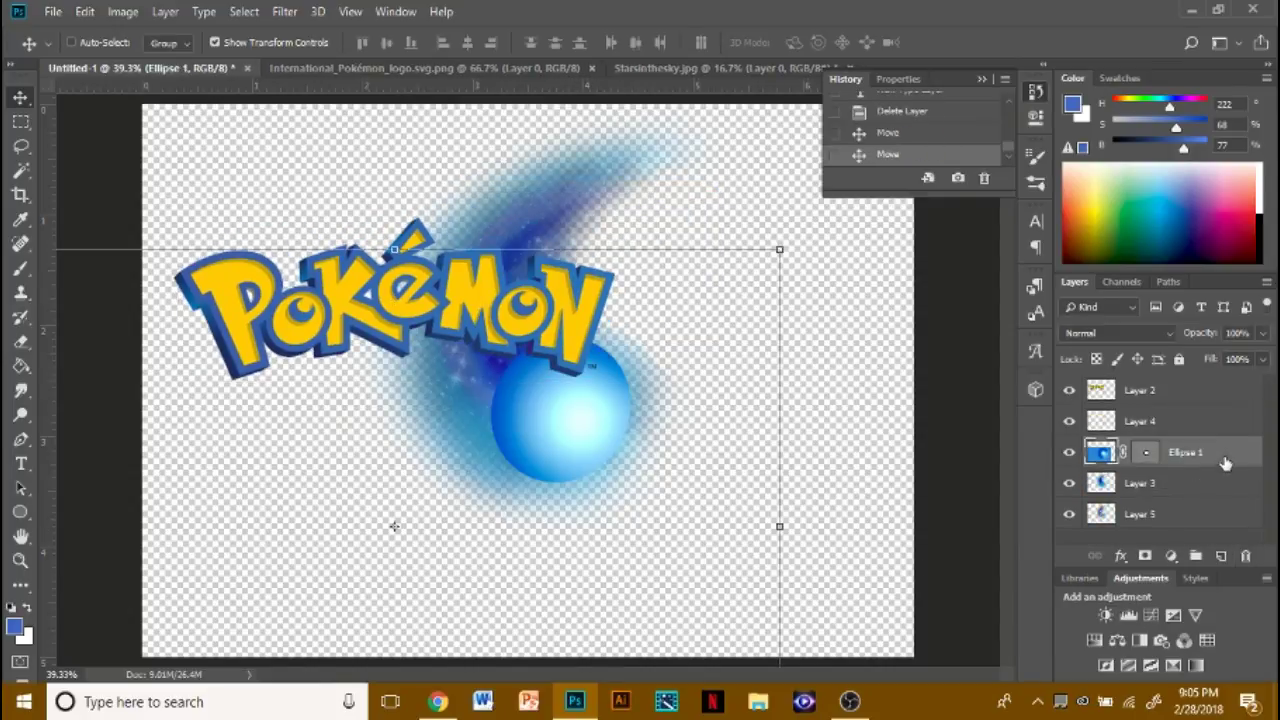
{"action": "left_click_drag", "start_coordinate": [600, 430], "coordinate": [727, 460]}
{"action": "left_click", "coordinate": [1150, 392]}
{"action": "left_click_drag", "start_coordinate": [573, 317], "coordinate": [725, 454]}
{"action": "left_click", "coordinate": [849, 43]}
{"action": "left_click_drag", "start_coordinate": [610, 362], "coordinate": [594, 352]}
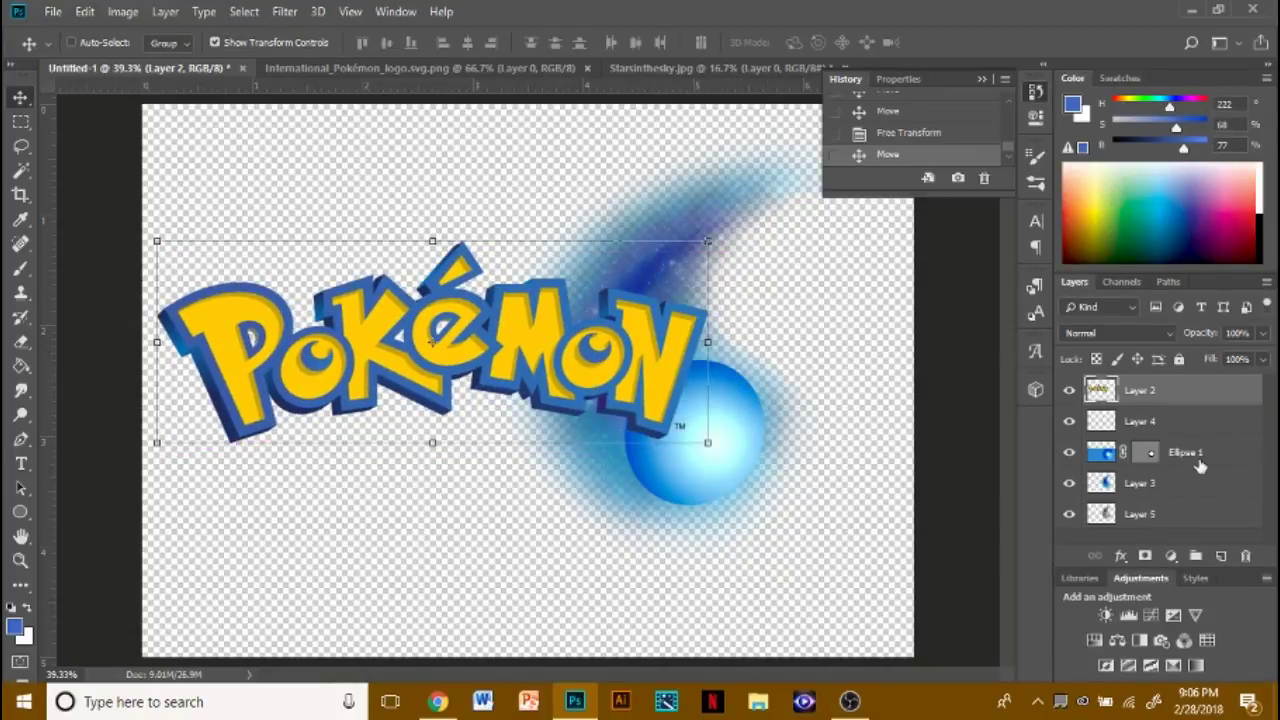
- Merge Ellipse 1, Layer 3 and Layer 5 into one layer and nudge the merged orb up and right
{"action": "left_click", "coordinate": [1219, 456]}
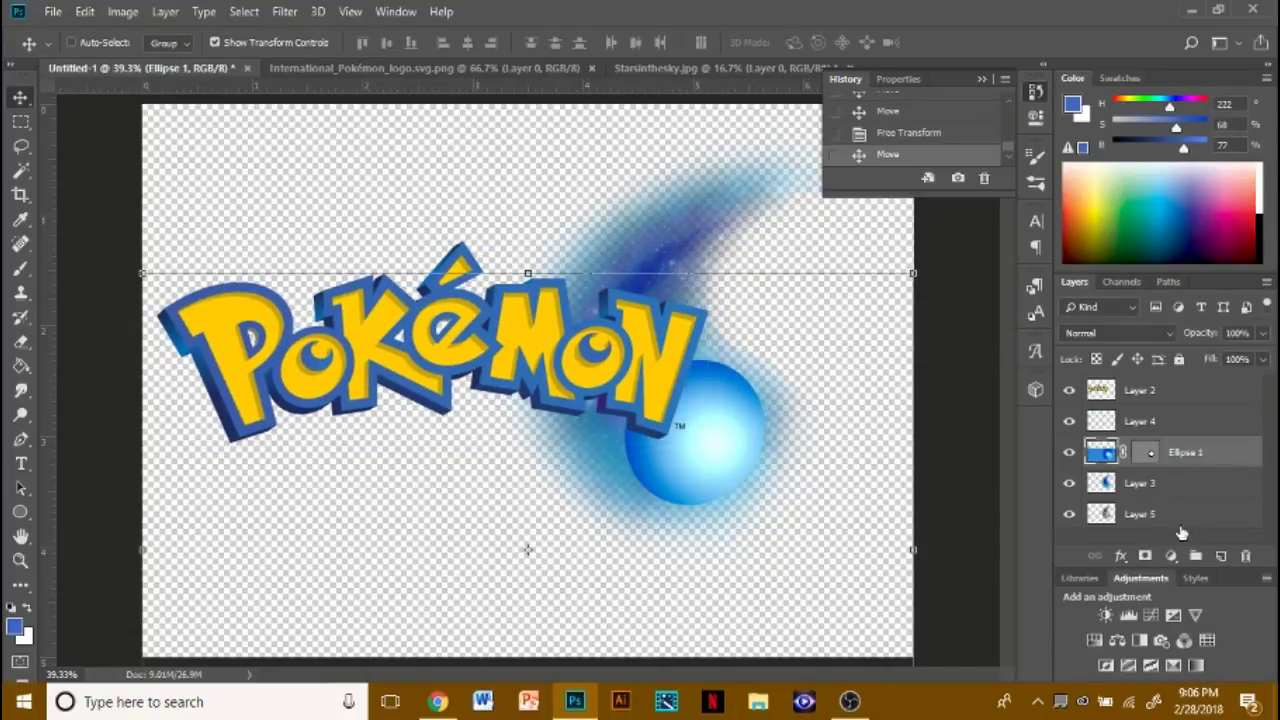
{"action": "left_click", "coordinate": [1186, 519], "text": "shift"}
{"action": "right_click", "coordinate": [1177, 498]}
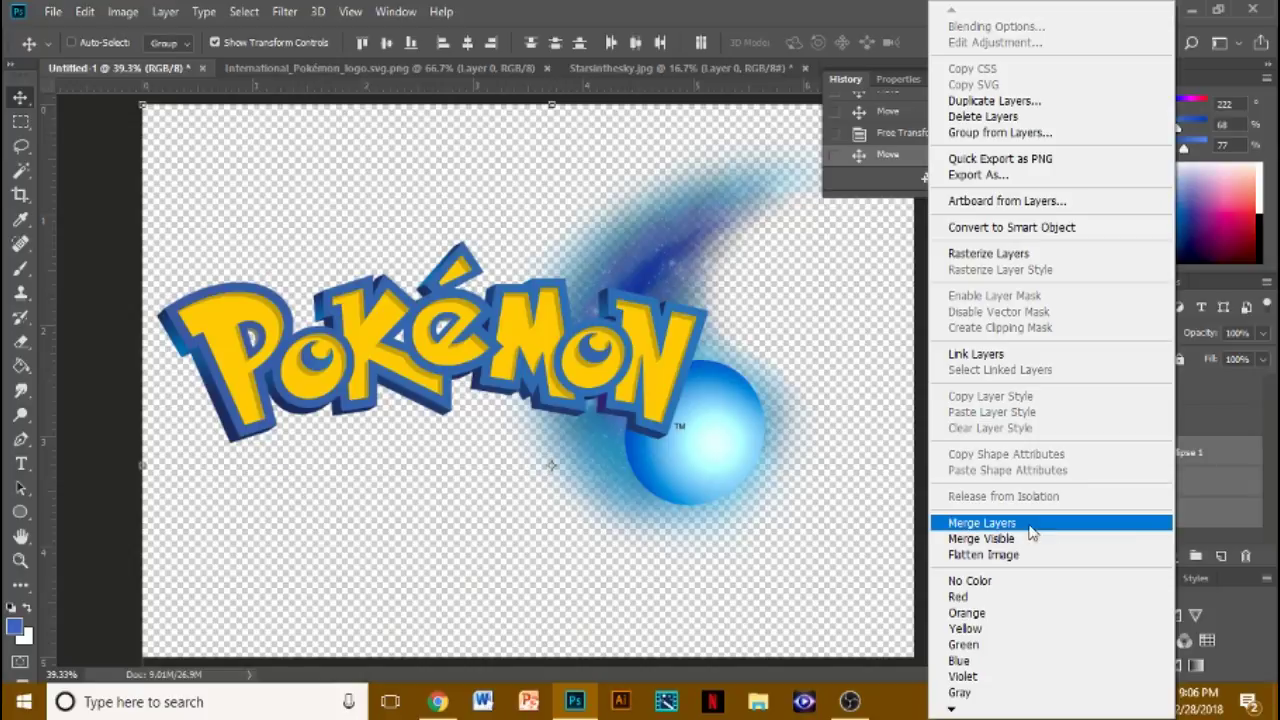
{"action": "left_click", "coordinate": [1034, 523]}
{"action": "left_click_drag", "start_coordinate": [737, 487], "coordinate": [751, 460]}
- Reposition the Pokémon logo and the merged orb so the N overlaps only the orb's upper-left edge
{"action": "left_click", "coordinate": [1150, 391]}
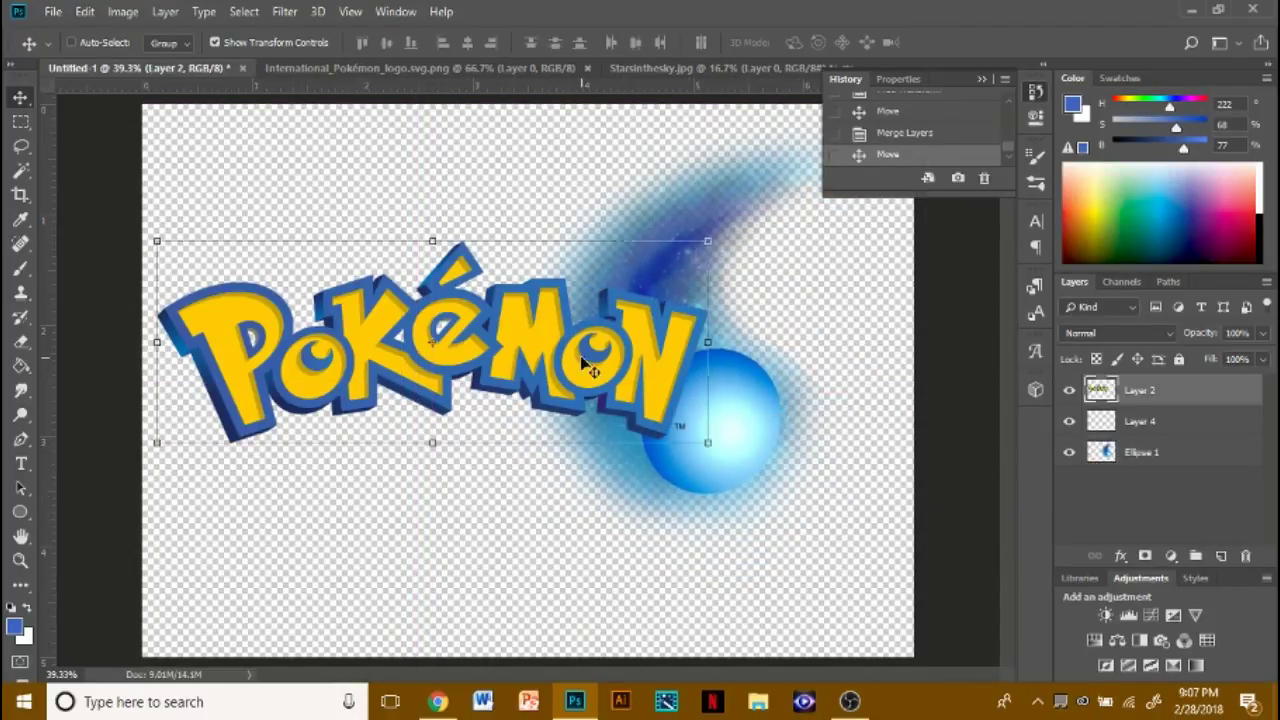
{"action": "left_click_drag", "start_coordinate": [587, 368], "coordinate": [630, 367]}
{"action": "left_click", "coordinate": [1188, 453]}
{"action": "left_click_drag", "start_coordinate": [754, 426], "coordinate": [788, 440]}
{"action": "left_click", "coordinate": [981, 79]}
{"action": "left_click", "coordinate": [549, 300]}
{"action": "left_click", "coordinate": [817, 43]}
{"action": "left_click", "coordinate": [1150, 391]}
{"action": "left_click_drag", "start_coordinate": [574, 336], "coordinate": [530, 326]}
{"action": "left_click", "coordinate": [1171, 455]}
{"action": "left_click_drag", "start_coordinate": [800, 430], "coordinate": [756, 412]}
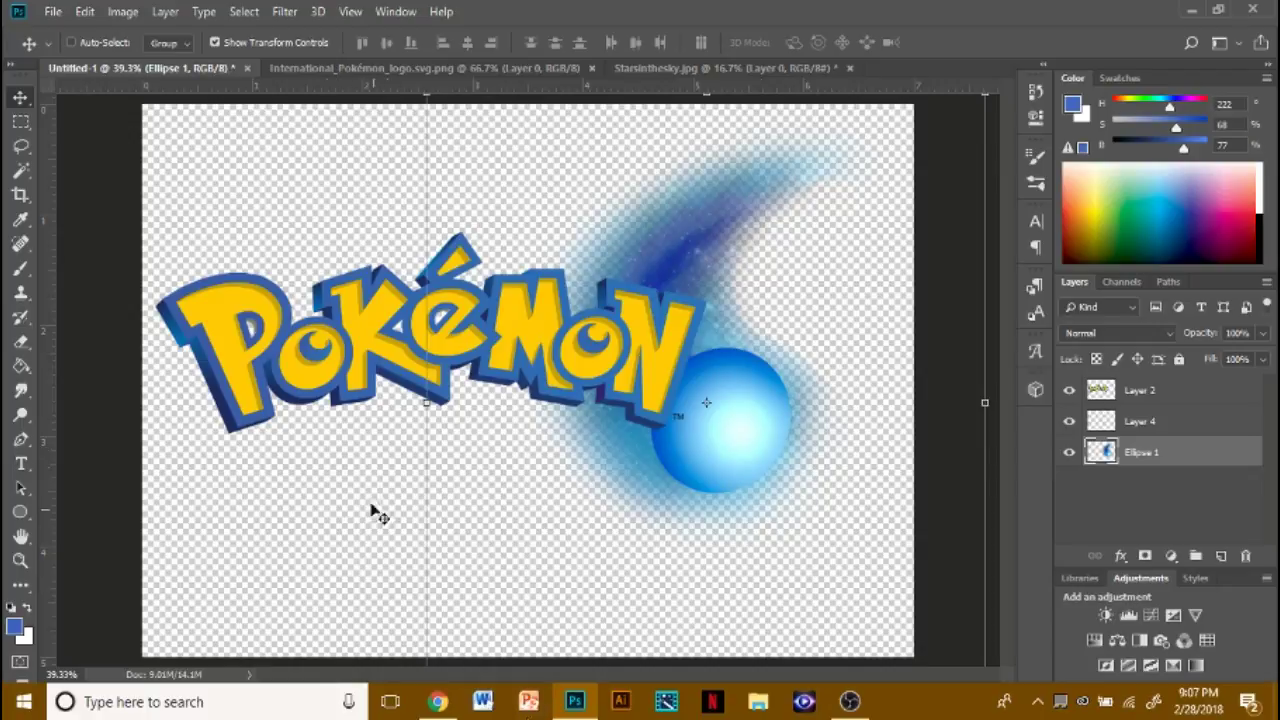
- Lighten the tail and the glow around the orb using the Dodge tool at 199 px, Midtones range and 61% exposure
{"action": "left_click", "coordinate": [21, 414]}
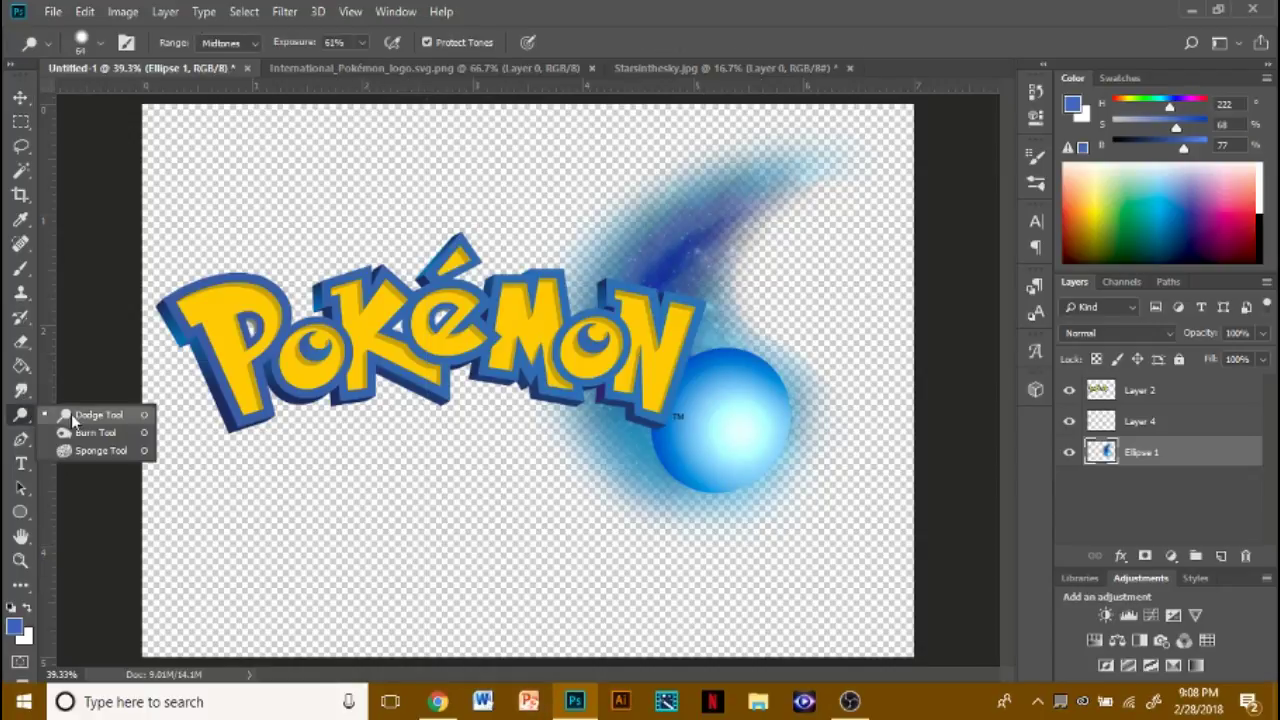
{"action": "left_click", "coordinate": [71, 415]}
{"action": "left_click", "coordinate": [100, 43]}
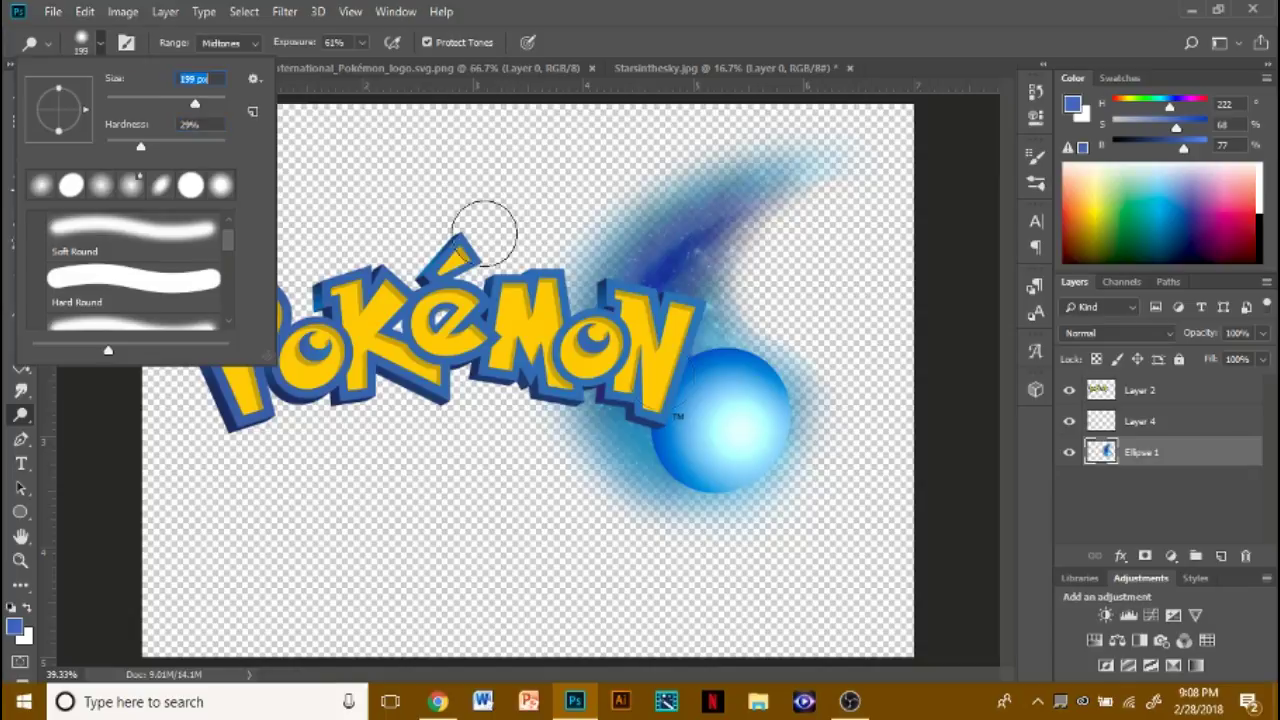
{"action": "left_click", "coordinate": [736, 439]}
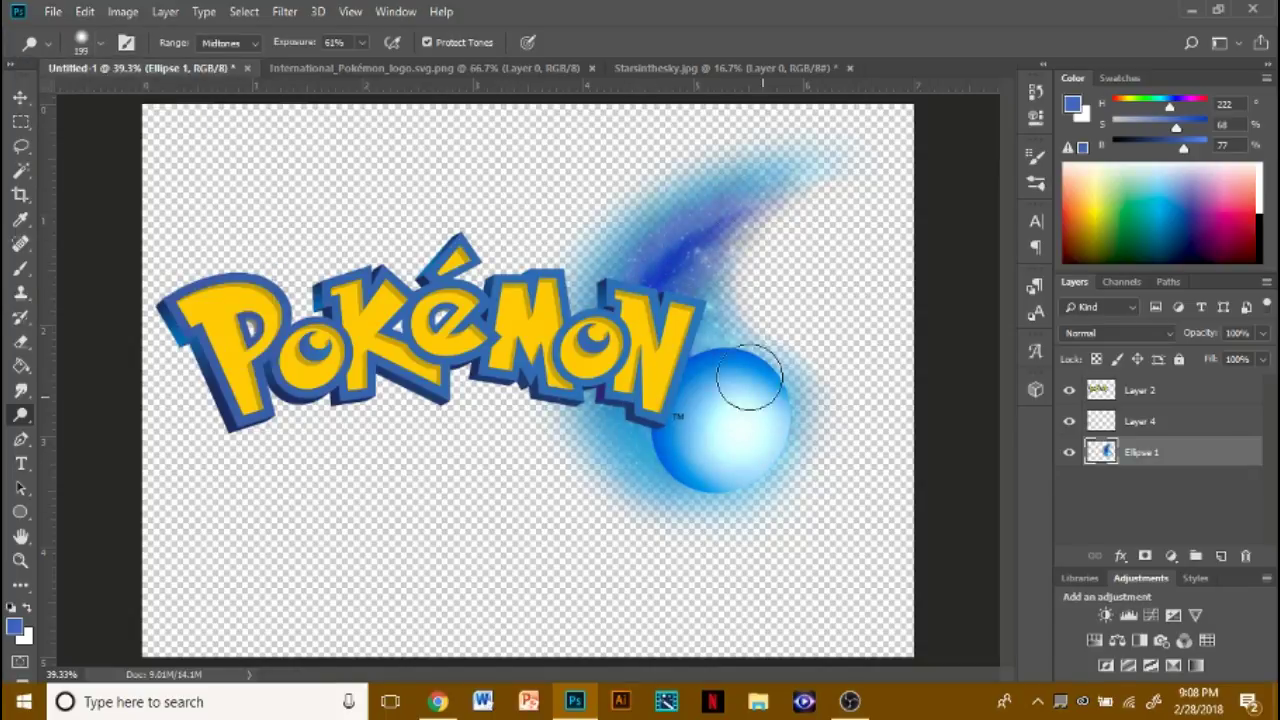
- Move the orb artwork up and lower the Pokémon logo slightly so it sits across the orb's left side
{"action": "left_click", "coordinate": [20, 97]}
{"action": "mouse_move", "coordinate": [715, 430]}
{"action": "left_mouse_down"}
{"action": "mouse_move", "coordinate": [700, 385]}
{"action": "mouse_move", "coordinate": [730, 398]}
{"action": "left_mouse_up"}
{"action": "left_click", "coordinate": [575, 370], "text": "ctrl"}
{"action": "left_click_drag", "start_coordinate": [575, 370], "coordinate": [597, 415]}
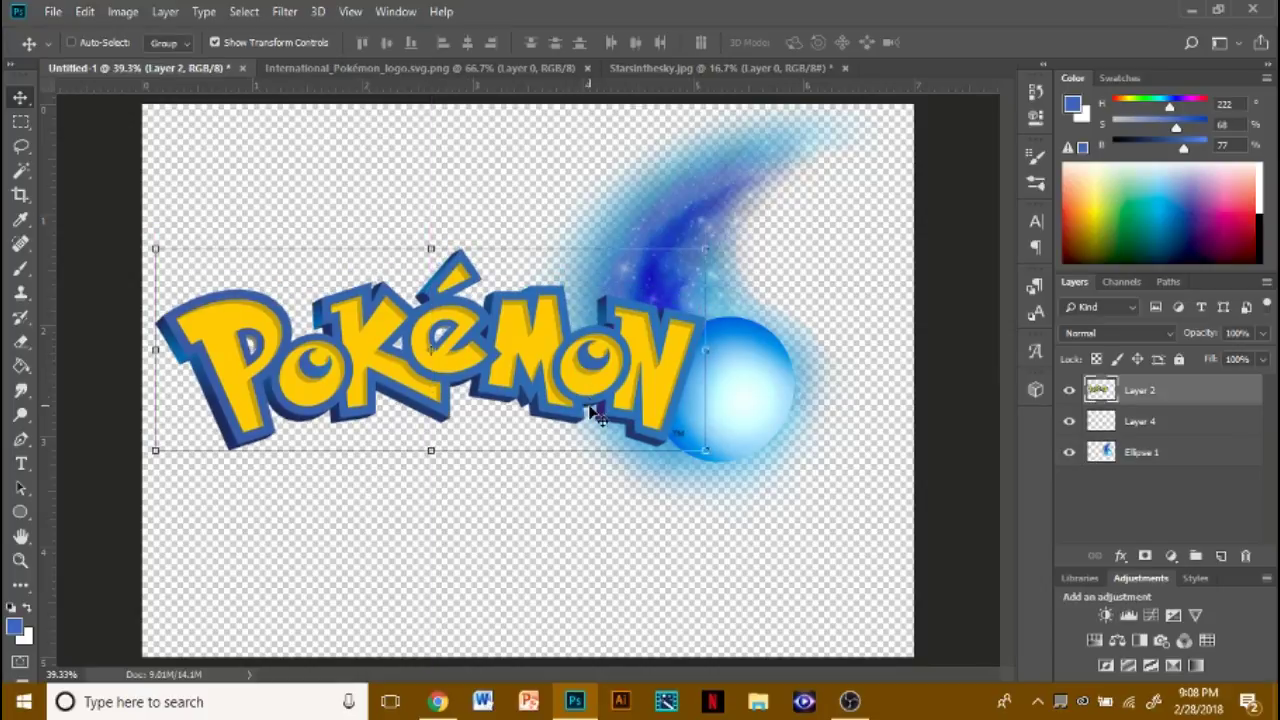
- Set the Brush tool to 51 px in Normal mode
{"action": "left_click", "coordinate": [20, 268]}
{"action": "left_click", "coordinate": [99, 43]}
{"action": "left_click_drag", "start_coordinate": [118, 104], "coordinate": [125, 104]}
{"action": "left_click", "coordinate": [250, 43]}
{"action": "left_click", "coordinate": [270, 61]}
{"action": "left_click", "coordinate": [80, 42]}
{"action": "left_click_drag", "start_coordinate": [710, 341], "coordinate": [725, 363]}
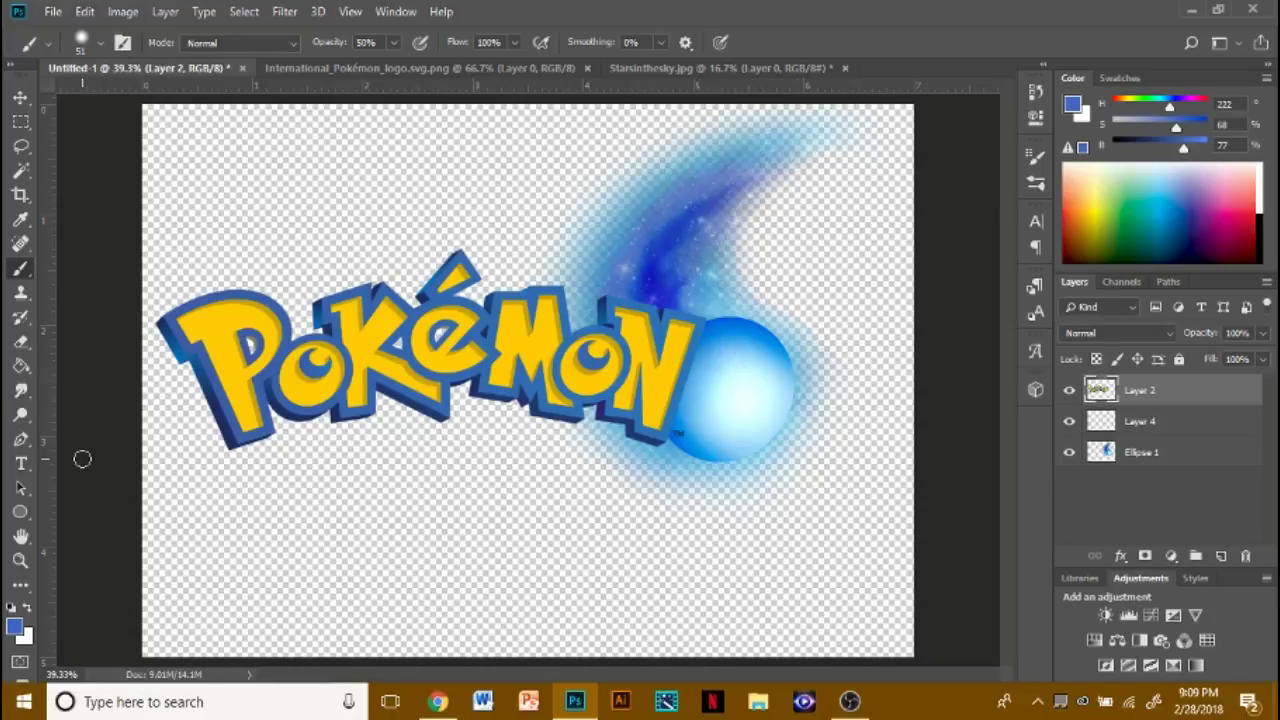
- Move the Pokémon logo up and slightly right across the orb's upper-left edge
{"action": "left_click", "coordinate": [20, 97]}
{"action": "mouse_move", "coordinate": [322, 301]}
{"action": "left_mouse_down"}
{"action": "mouse_move", "coordinate": [337, 275]}
{"action": "mouse_move", "coordinate": [337, 349]}
{"action": "mouse_move", "coordinate": [332, 288]}
{"action": "left_mouse_up"}
{"action": "left_click_drag", "start_coordinate": [311, 371], "coordinate": [299, 344]}
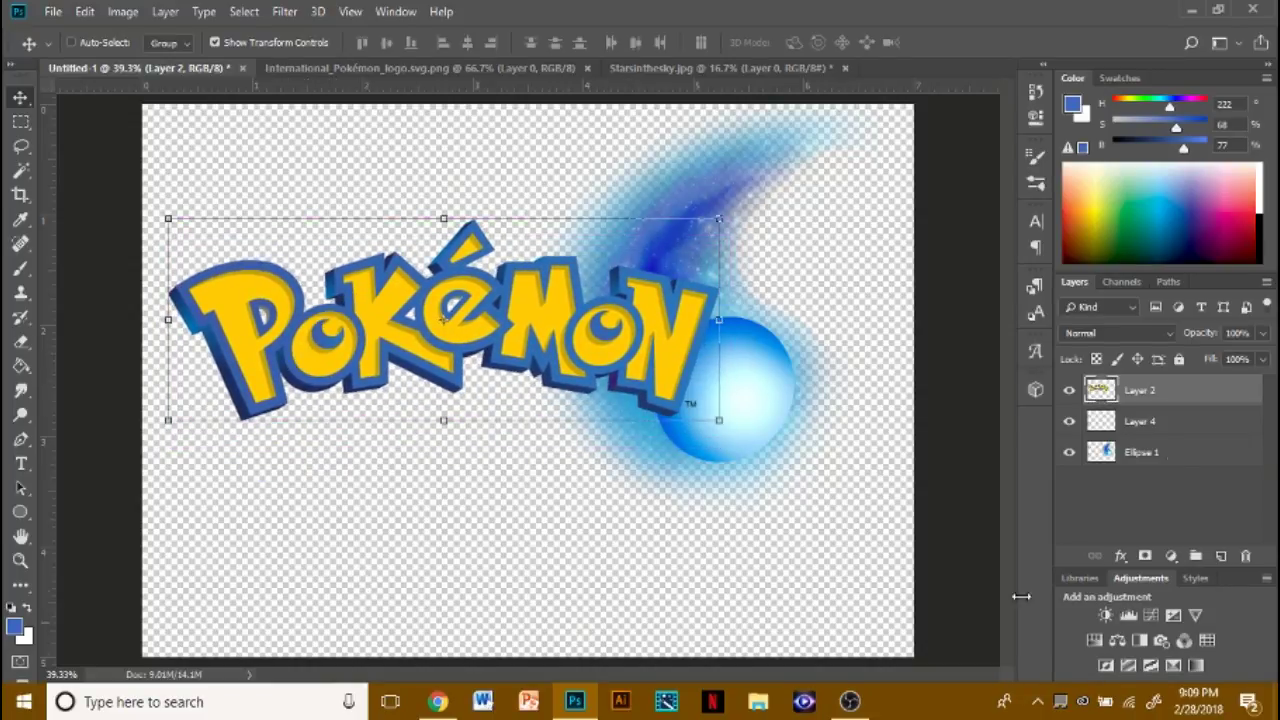
- Delete the empty Layer 4 and nudge the orb artwork on Ellipse 1 slightly right
{"action": "left_click", "coordinate": [1178, 453]}
{"action": "left_click", "coordinate": [1175, 423]}
{"action": "left_click", "coordinate": [1178, 455]}
{"action": "left_click_drag", "start_coordinate": [1169, 425], "coordinate": [1170, 466]}
{"action": "left_click", "coordinate": [1245, 556]}
{"action": "left_click", "coordinate": [562, 273]}
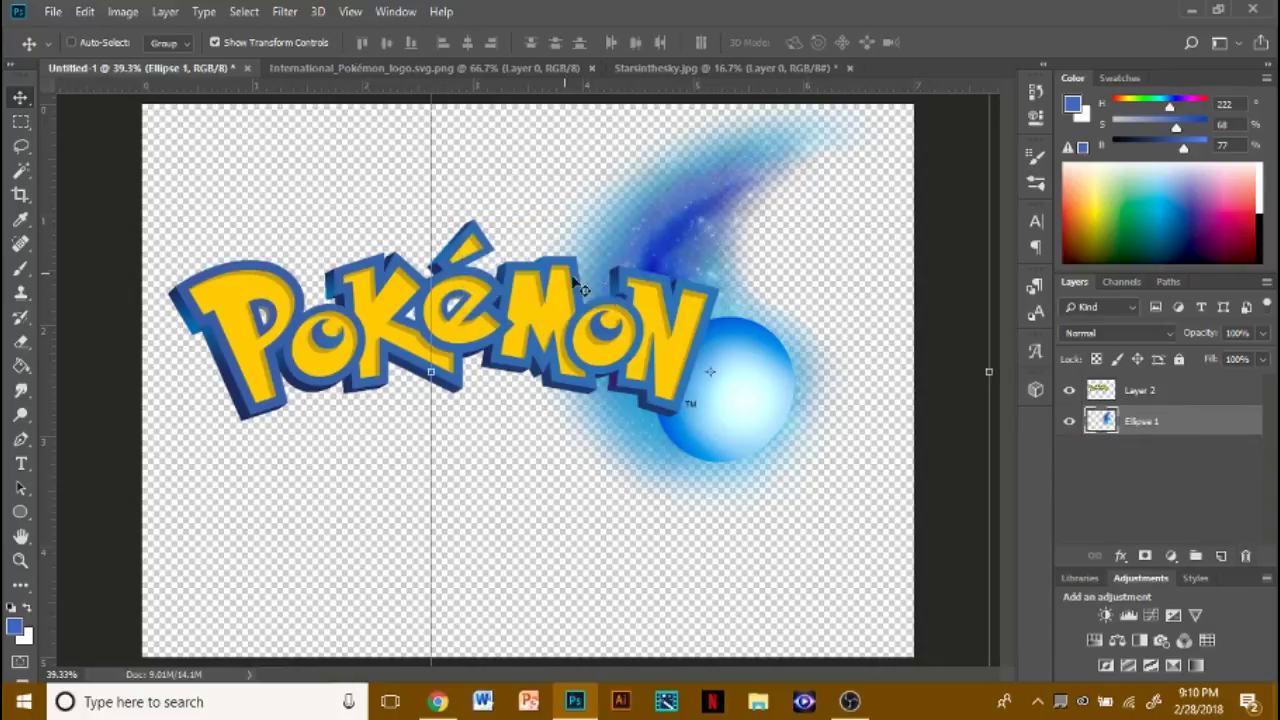
{"action": "left_click_drag", "start_coordinate": [737, 414], "coordinate": [768, 428]}
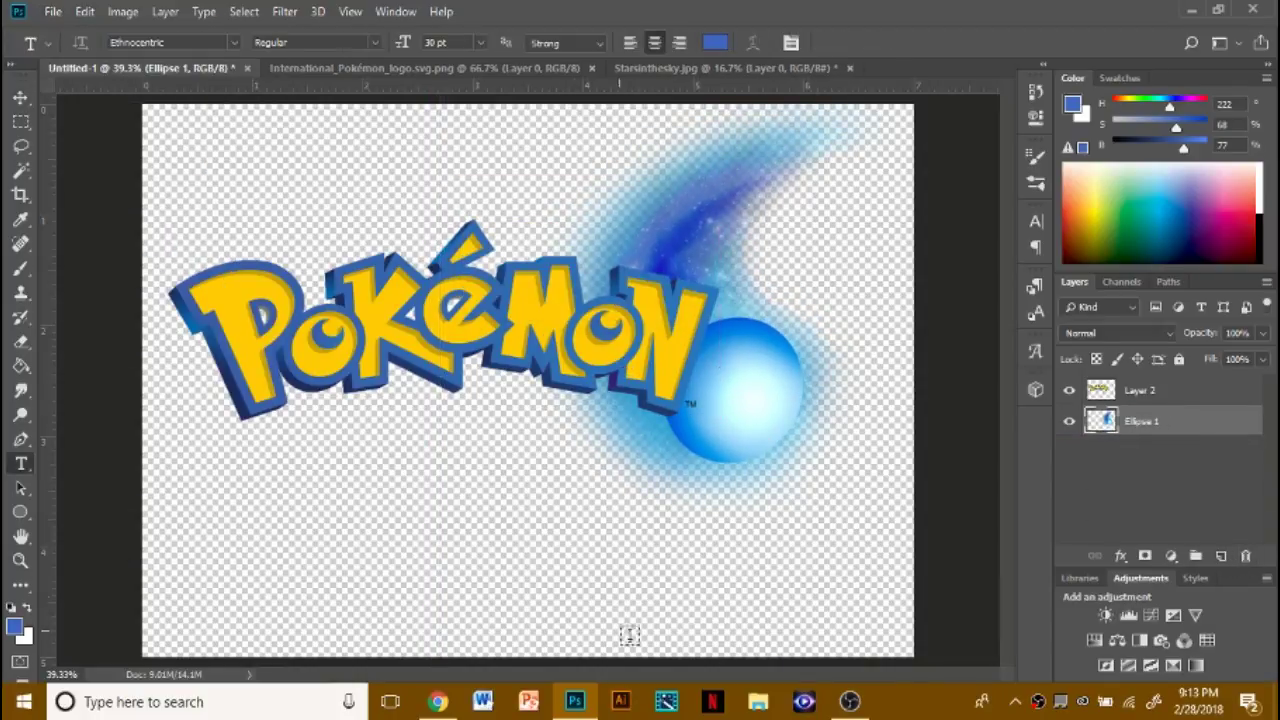
- Create a text box below the Pokémon logo containing "Y" in the Fontdinerdotcom Huggable font
{"action": "left_click_drag", "start_coordinate": [628, 636], "coordinate": [457, 470]}
{"action": "left_click", "coordinate": [233, 42]}
{"action": "scroll", "coordinate": [470, 158], "scroll_direction": "down", "scroll_amount": 1}
{"action": "scroll", "coordinate": [408, 306], "scroll_direction": "down", "scroll_amount": 5}
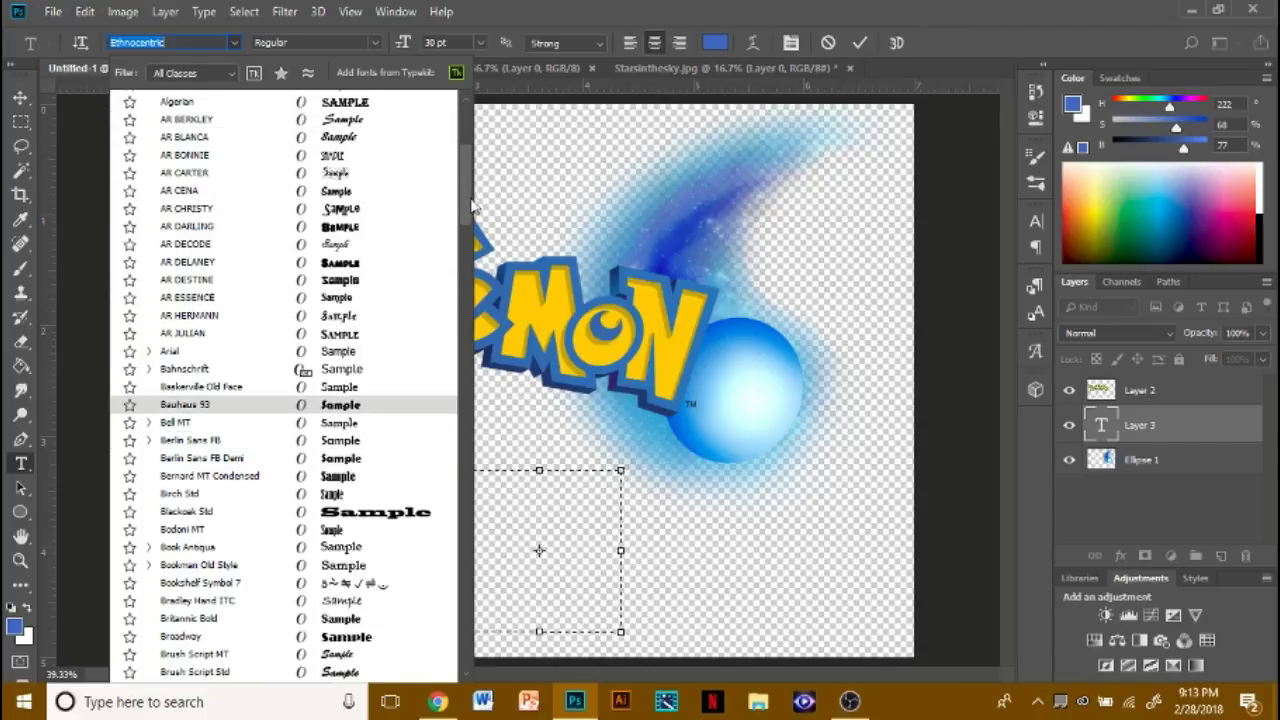
{"action": "scroll", "coordinate": [451, 271], "scroll_direction": "down", "scroll_amount": 15}
{"action": "left_click_drag", "start_coordinate": [450, 291], "coordinate": [454, 150]}
{"action": "left_click", "coordinate": [366, 161]}
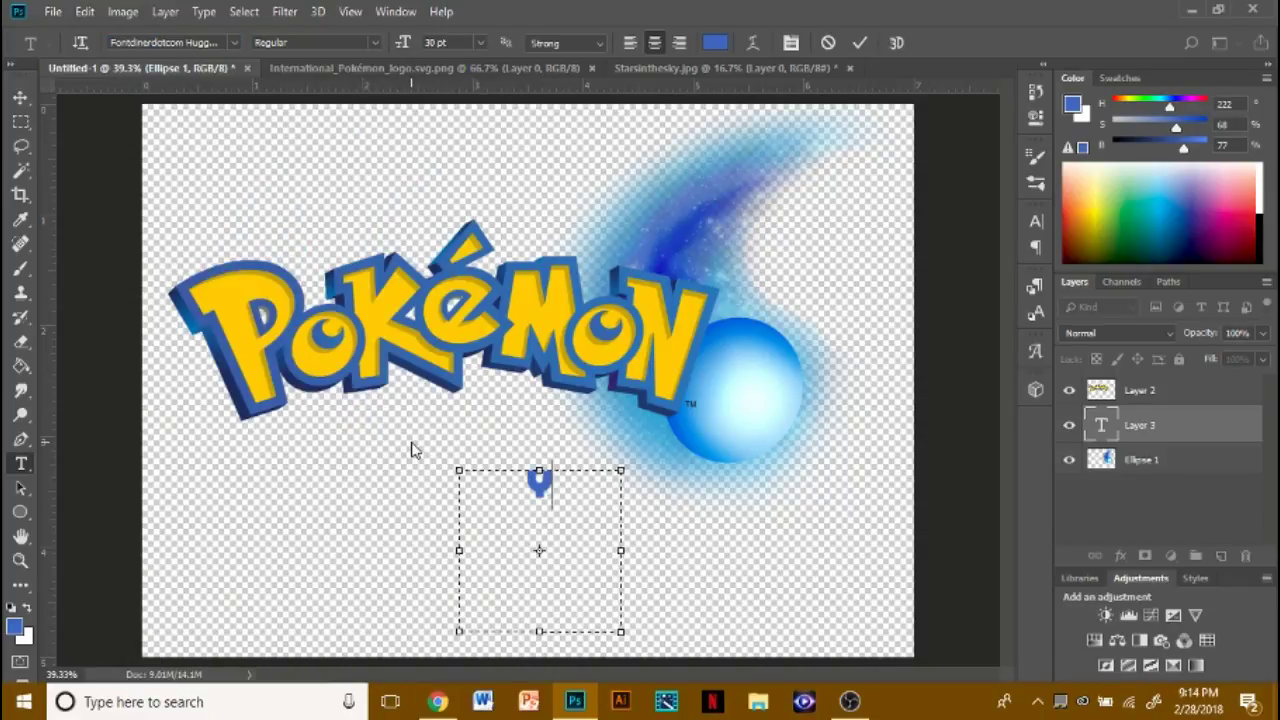
- Change the Y's font to Arial with the Black style
{"action": "left_click", "coordinate": [233, 42]}
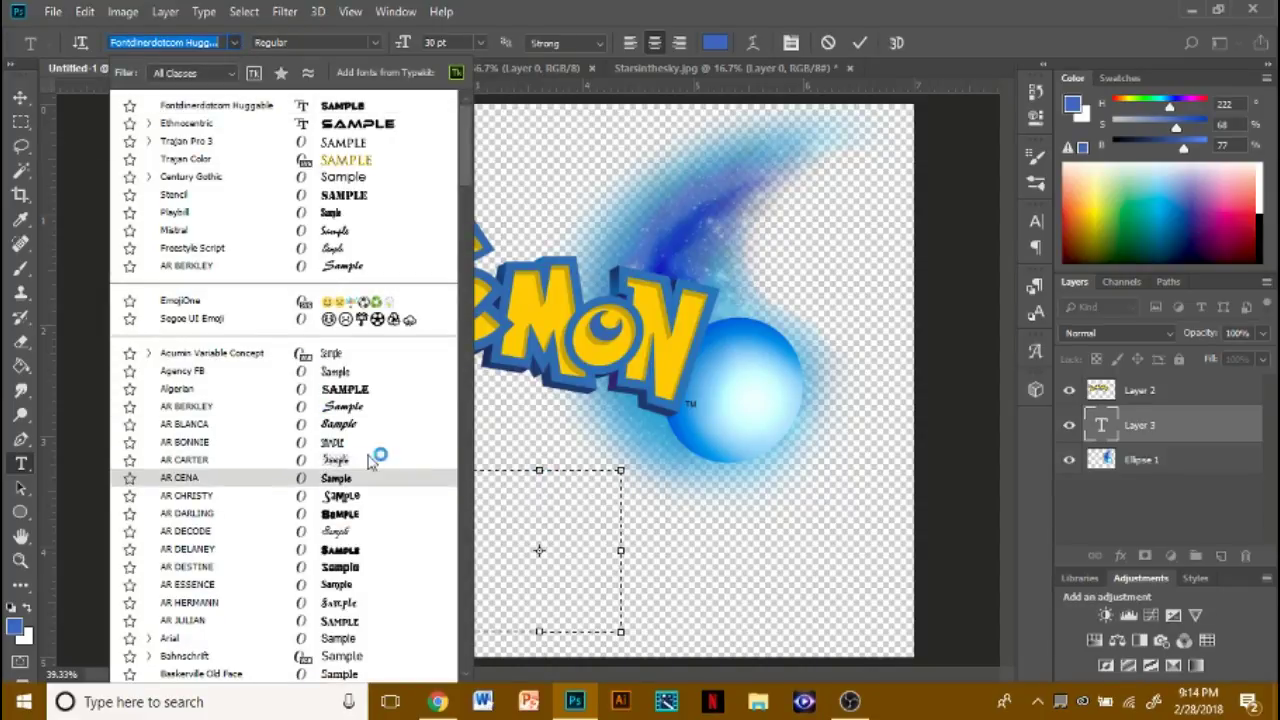
{"action": "left_click", "coordinate": [358, 640]}
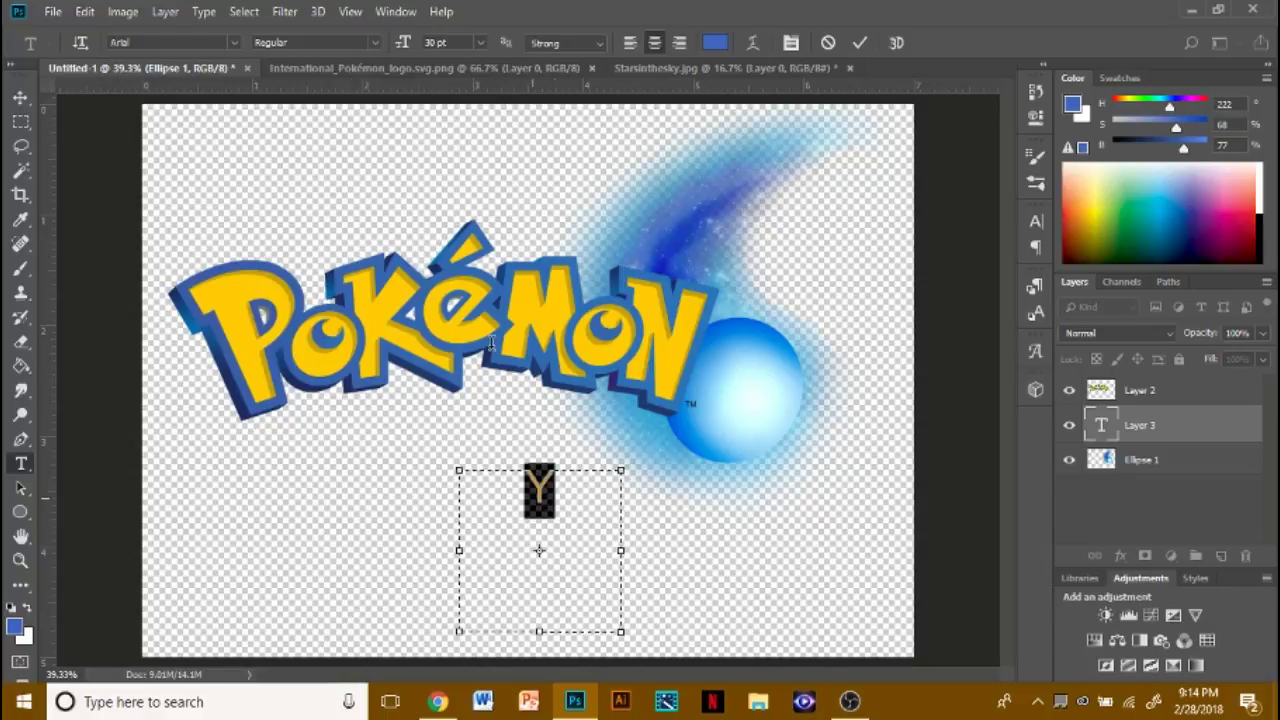
{"action": "left_click", "coordinate": [370, 42]}
{"action": "left_click", "coordinate": [392, 181]}
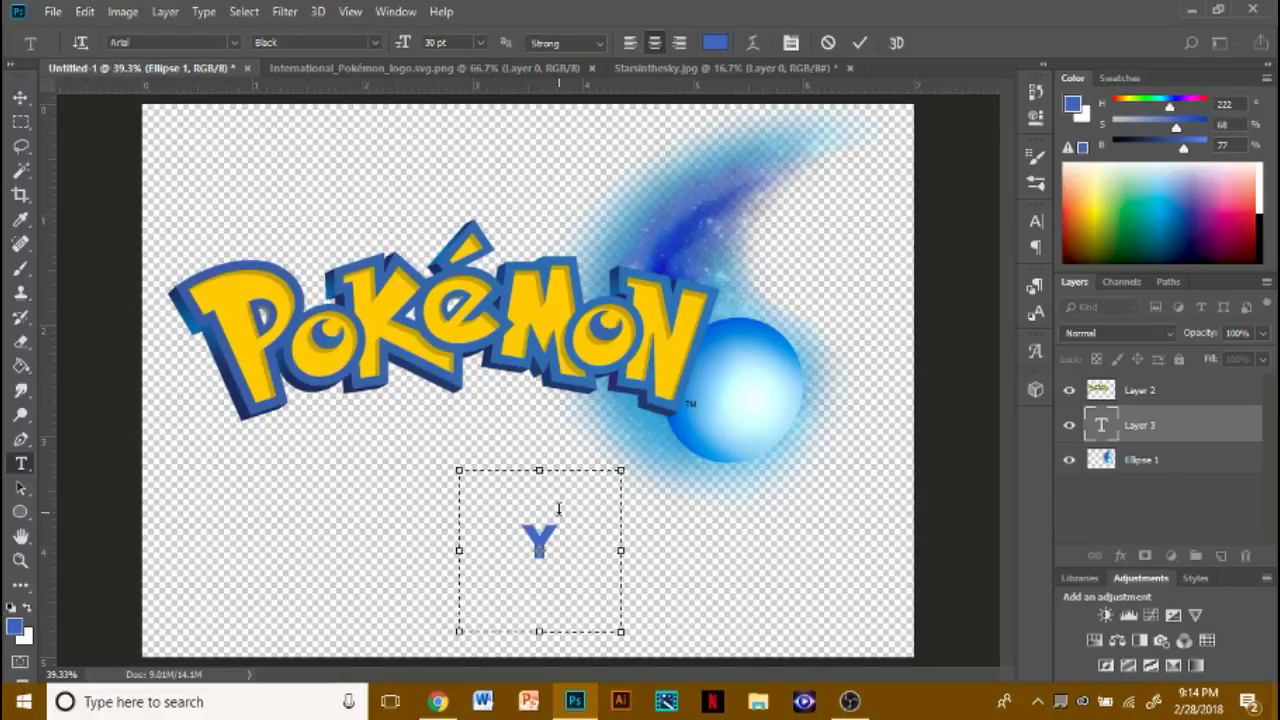
- Set the Y to 72 pt, remove the blank line above it, and shrink its text box to about 1.47 by 1.12 in
{"action": "left_click", "coordinate": [481, 42]}
{"action": "left_click", "coordinate": [452, 282]}
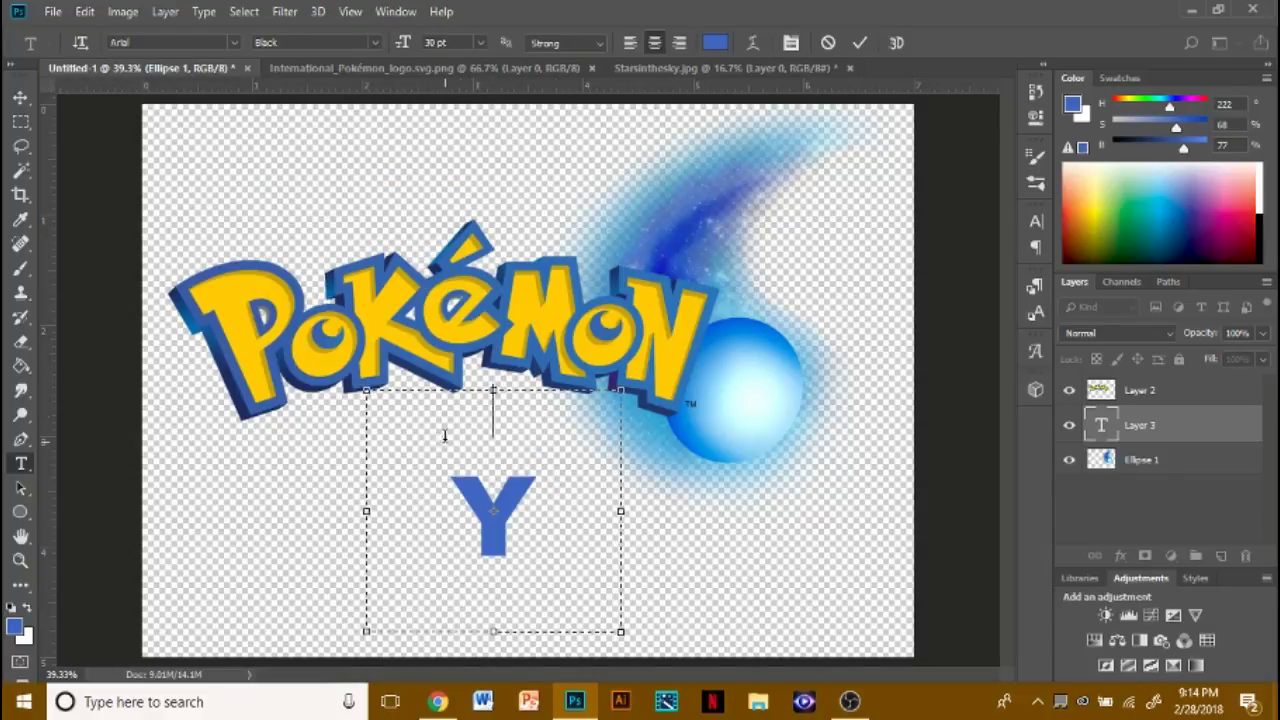
{"action": "left_click", "coordinate": [451, 520]}
{"action": "key", "text": "BackSpace"}
{"action": "left_click_drag", "start_coordinate": [621, 632], "coordinate": [530, 513]}
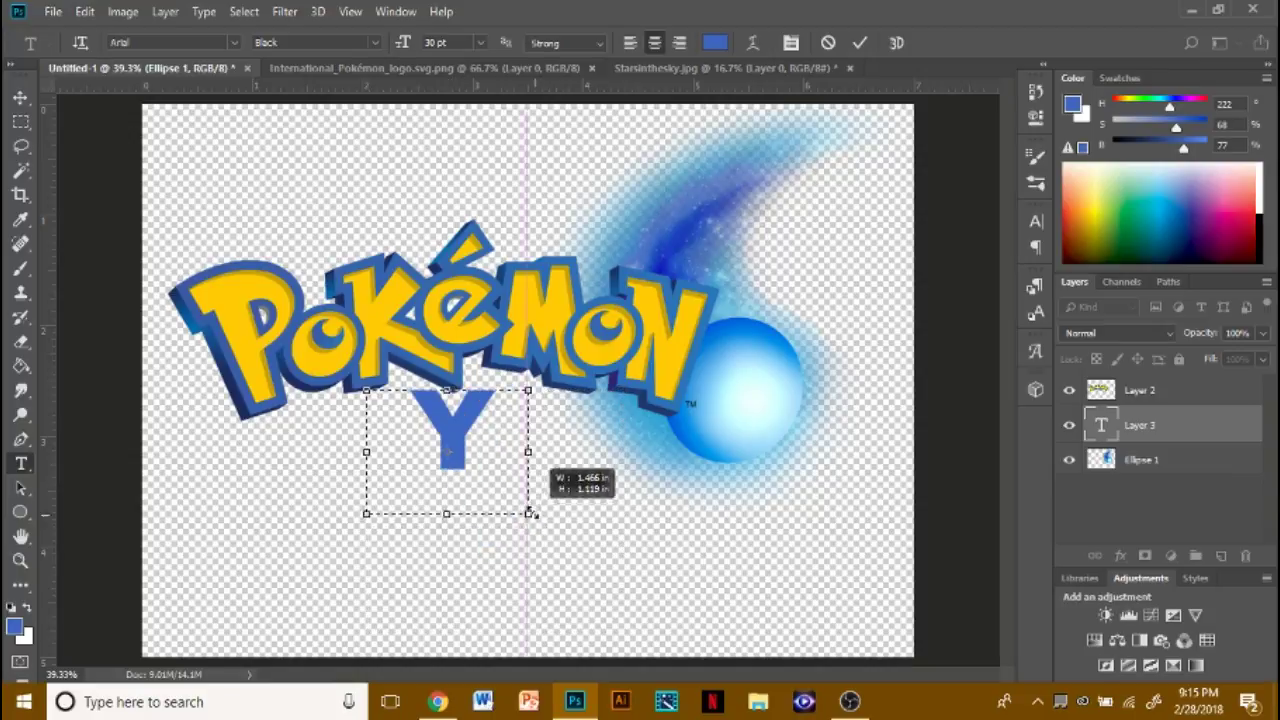
- Move the Y slightly down and right, clear of the logo
{"action": "left_click", "coordinate": [21, 99]}
{"action": "left_click_drag", "start_coordinate": [447, 432], "coordinate": [464, 469]}
{"action": "left_click_drag", "start_coordinate": [545, 545], "coordinate": [598, 590]}
{"action": "key", "text": "ctrl+z"}
- Enlarge the Y's text box and set the letter's size to 80 pt
{"action": "left_click", "coordinate": [22, 464]}
{"action": "left_click", "coordinate": [690, 274]}
{"action": "left_click", "coordinate": [20, 463]}
{"action": "double_click", "coordinate": [463, 465]}
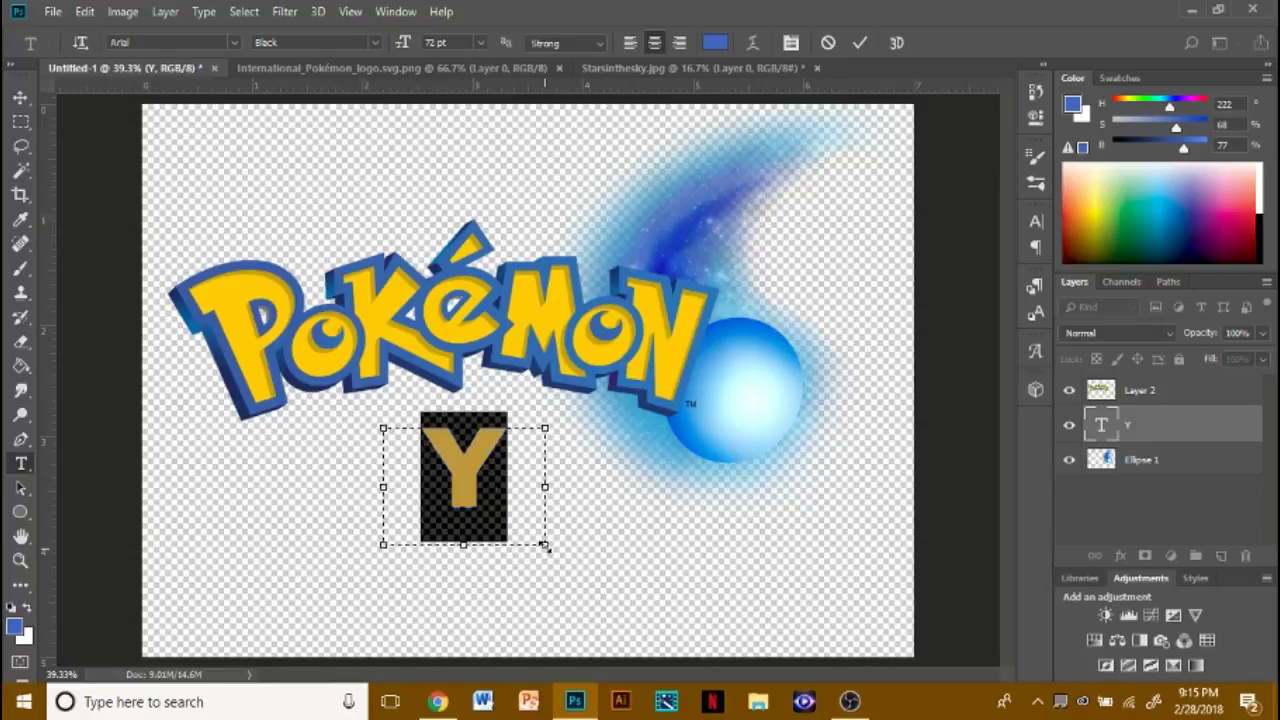
{"action": "key", "text": "Return"}
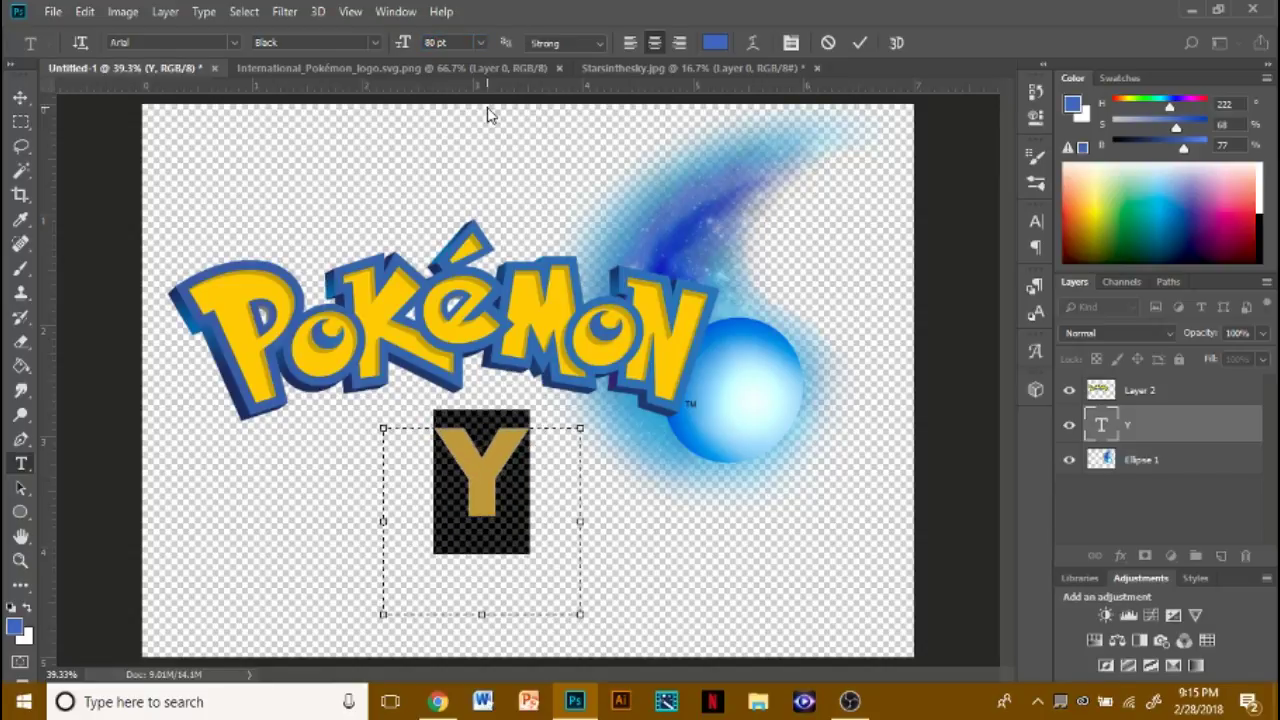
- Move the Y over the orb's lower-right side in a larger text box and set its size to 120 pt
{"action": "key", "text": "ctrl+Return"}
{"action": "left_click", "coordinate": [453, 484]}
{"action": "left_click_drag", "start_coordinate": [359, 446], "coordinate": [889, 616]}
{"action": "type", "text": "10"}
{"action": "key", "text": "ctrl+z"}
{"action": "double_click", "coordinate": [436, 42]}
{"action": "type", "text": "120"}
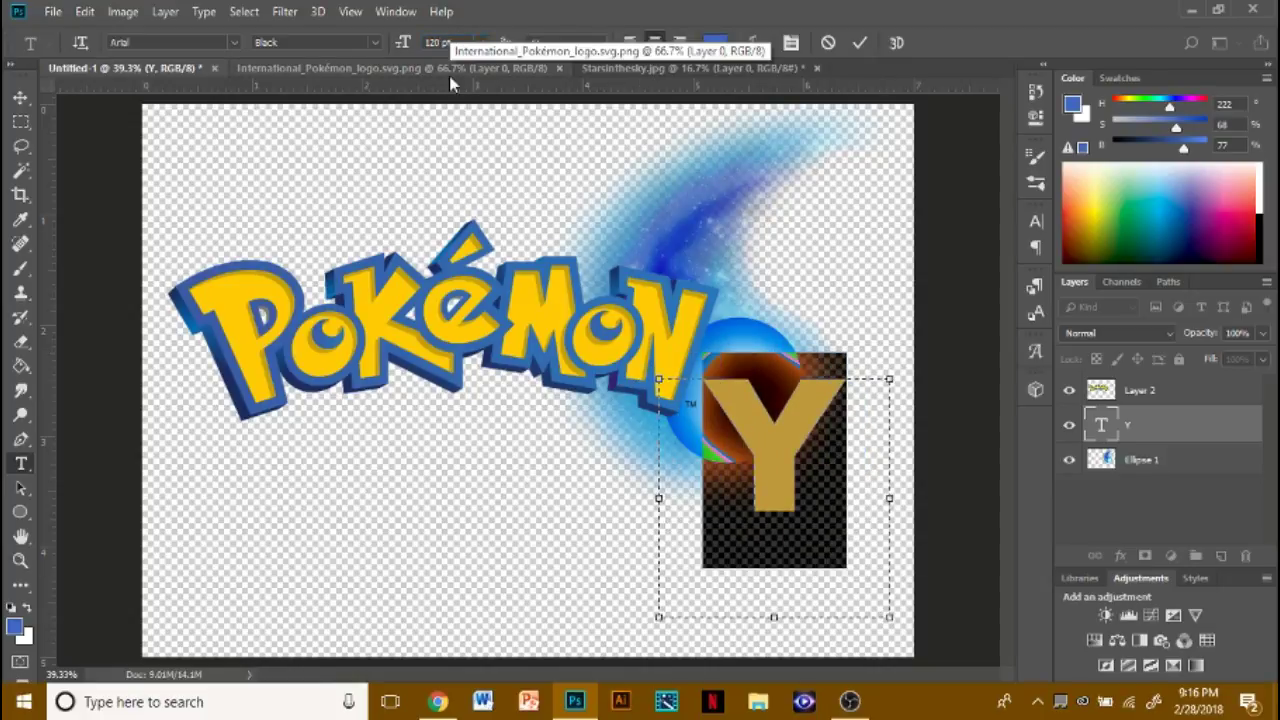
{"action": "left_click", "coordinate": [20, 97]}
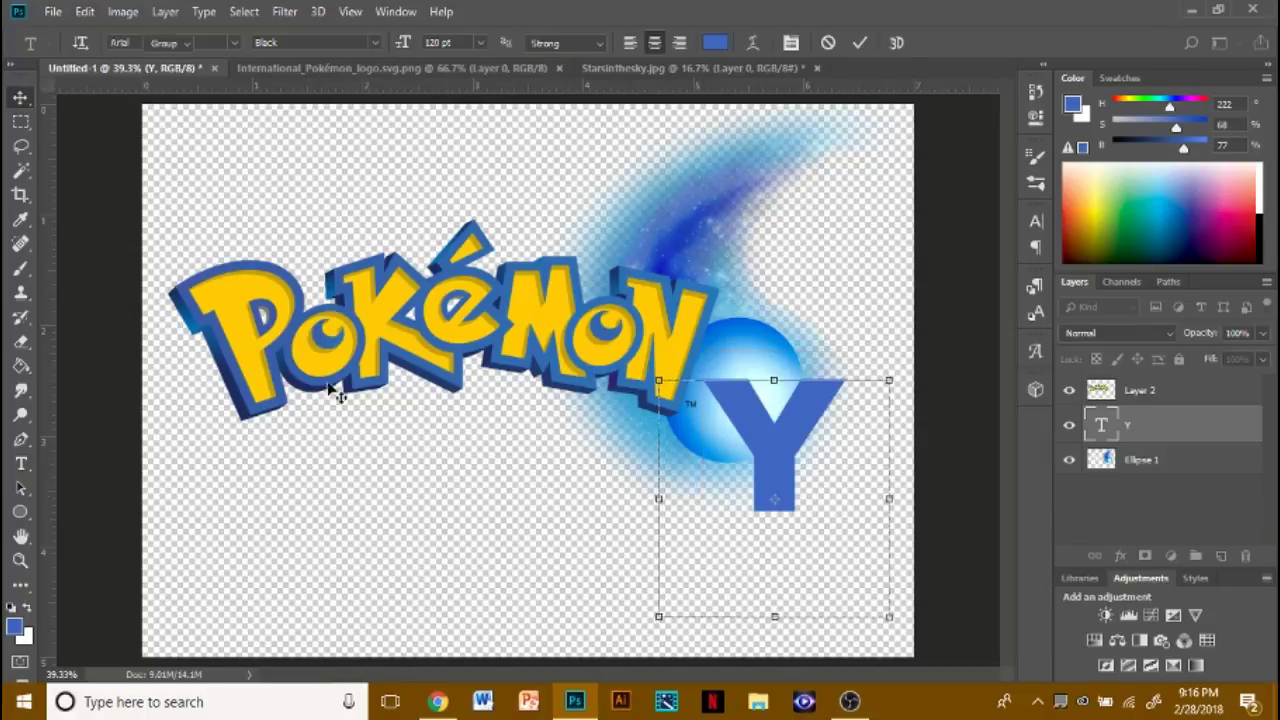
{"action": "left_click_drag", "start_coordinate": [800, 405], "coordinate": [800, 382]}
- Change the Y's text color to a deep saturated blue
{"action": "key", "text": "t"}
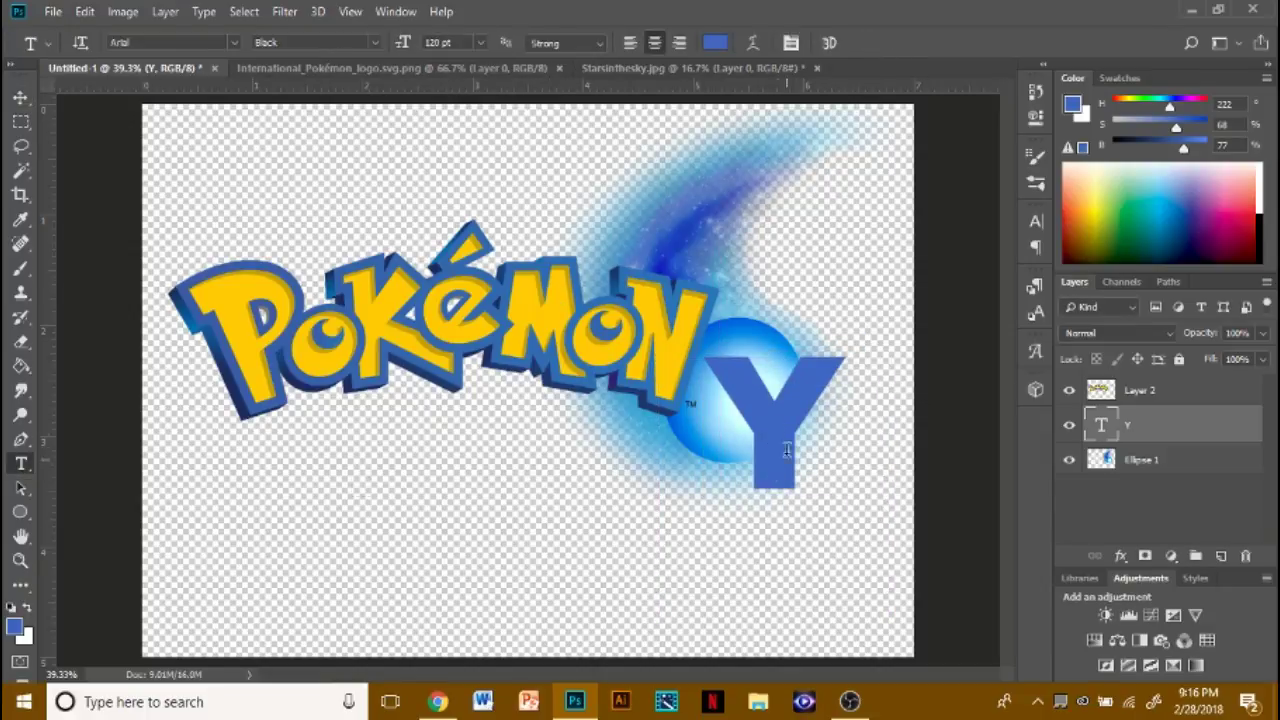
{"action": "left_click", "coordinate": [715, 42]}
{"action": "left_click_drag", "start_coordinate": [847, 270], "coordinate": [851, 202]}
{"action": "left_click_drag", "start_coordinate": [746, 208], "coordinate": [755, 222]}
{"action": "left_click", "coordinate": [1036, 193]}
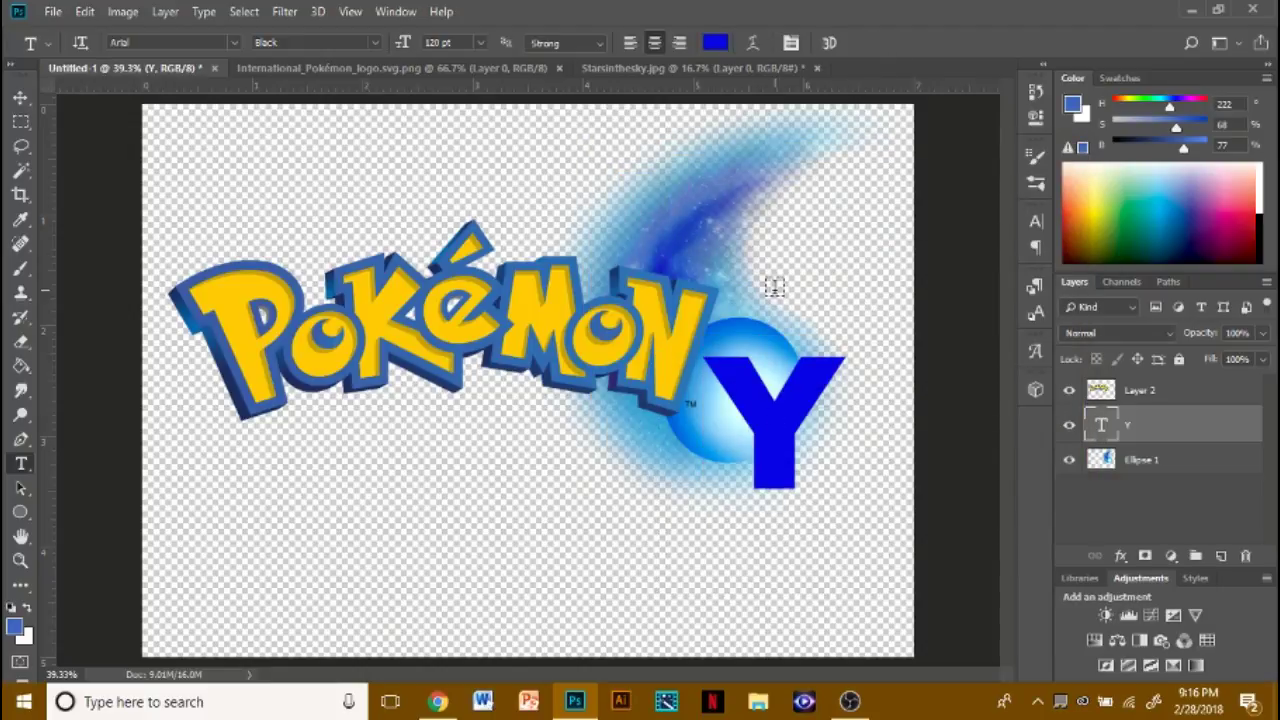
- Try the Twist and Flag warp styles on the Y with +13% horizontal and -20% vertical distortion
{"action": "left_click", "coordinate": [763, 454]}
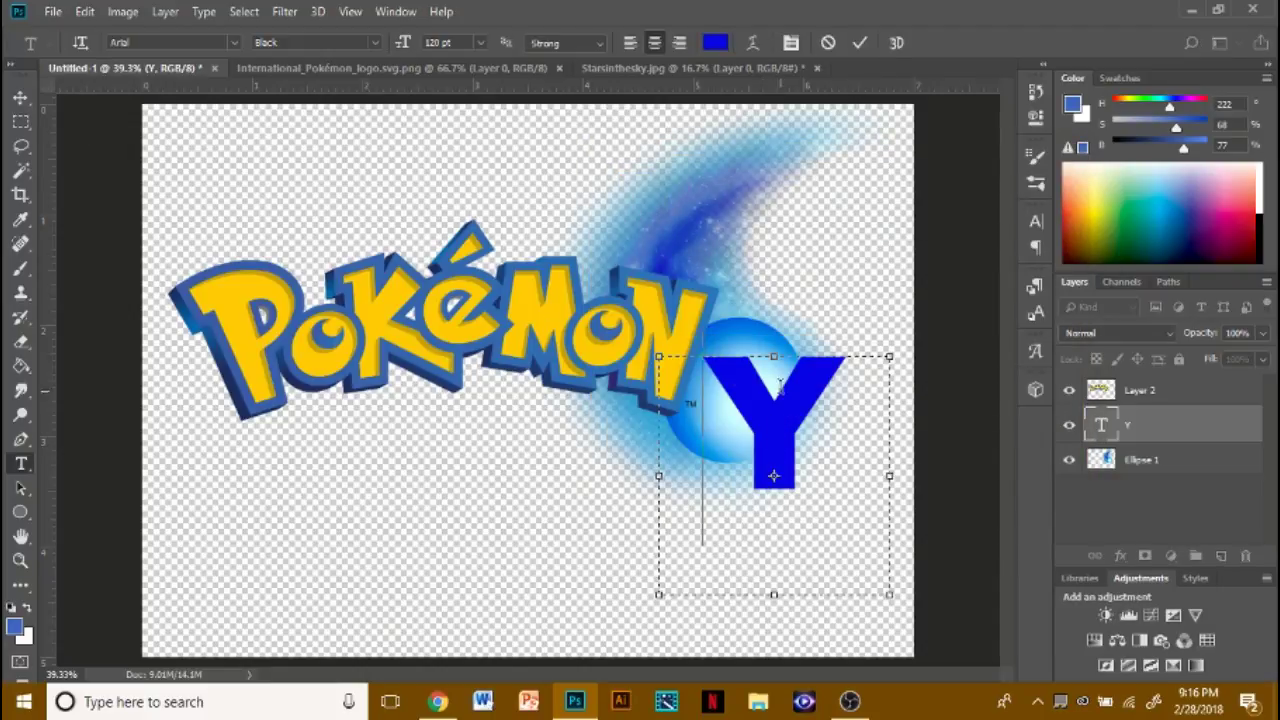
{"action": "left_click", "coordinate": [753, 42]}
{"action": "left_click", "coordinate": [784, 114]}
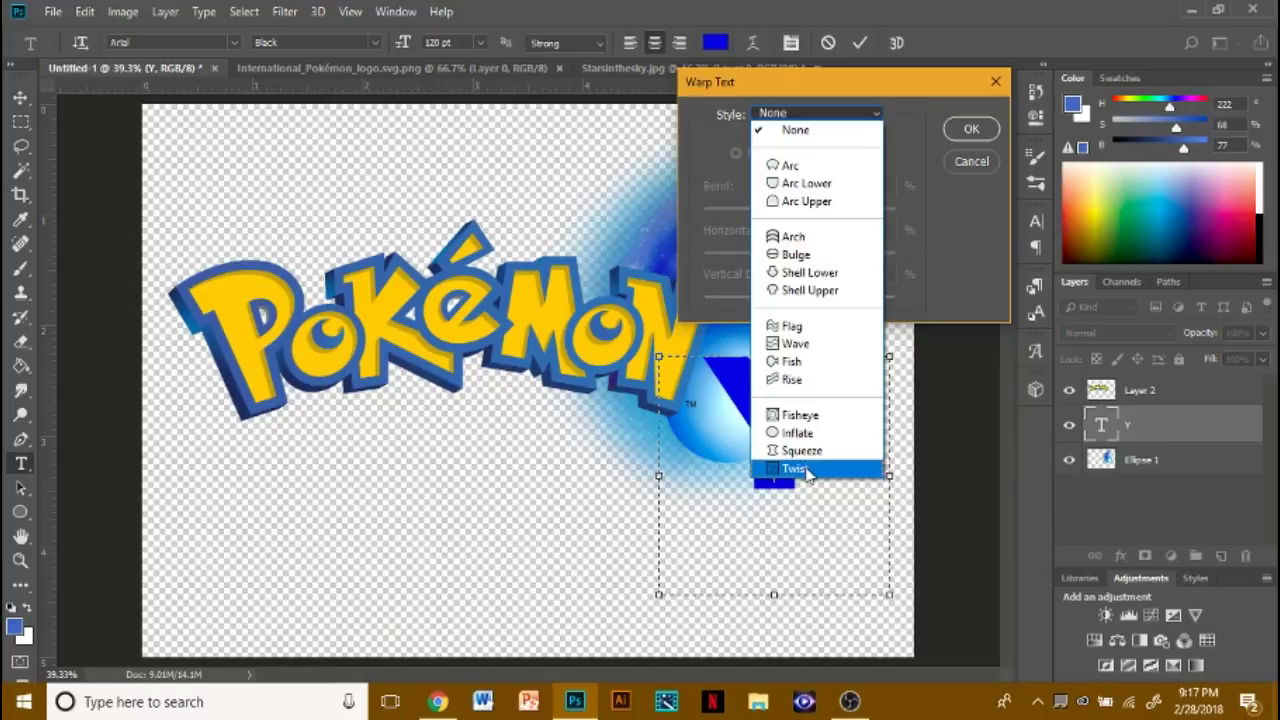
{"action": "left_click", "coordinate": [795, 468]}
{"action": "left_click_drag", "start_coordinate": [847, 212], "coordinate": [812, 254]}
{"action": "left_click_drag", "start_coordinate": [799, 298], "coordinate": [780, 298]}
{"action": "left_click_drag", "start_coordinate": [828, 210], "coordinate": [836, 211]}
{"action": "left_click", "coordinate": [820, 113]}
{"action": "left_click", "coordinate": [823, 331]}
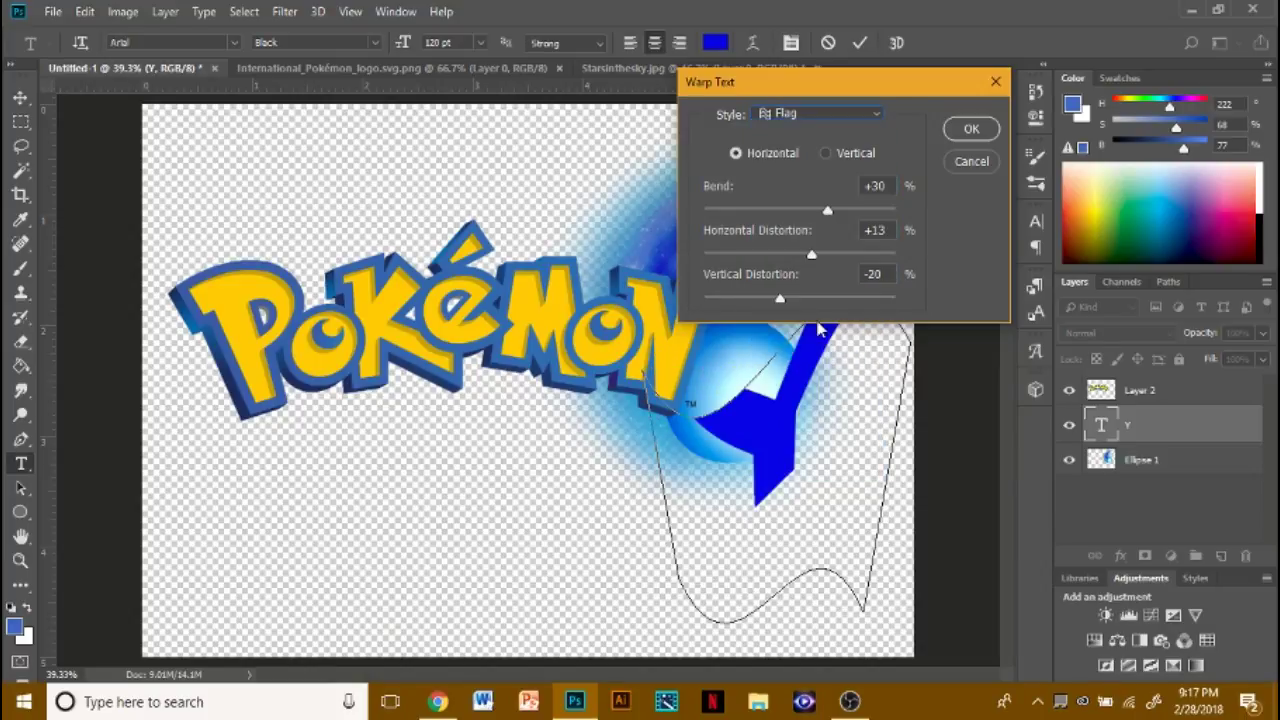
{"action": "left_click", "coordinate": [971, 161]}
- Discard the trial warp on the Y and shrink its text box closer around the letter
{"action": "left_click", "coordinate": [20, 99]}
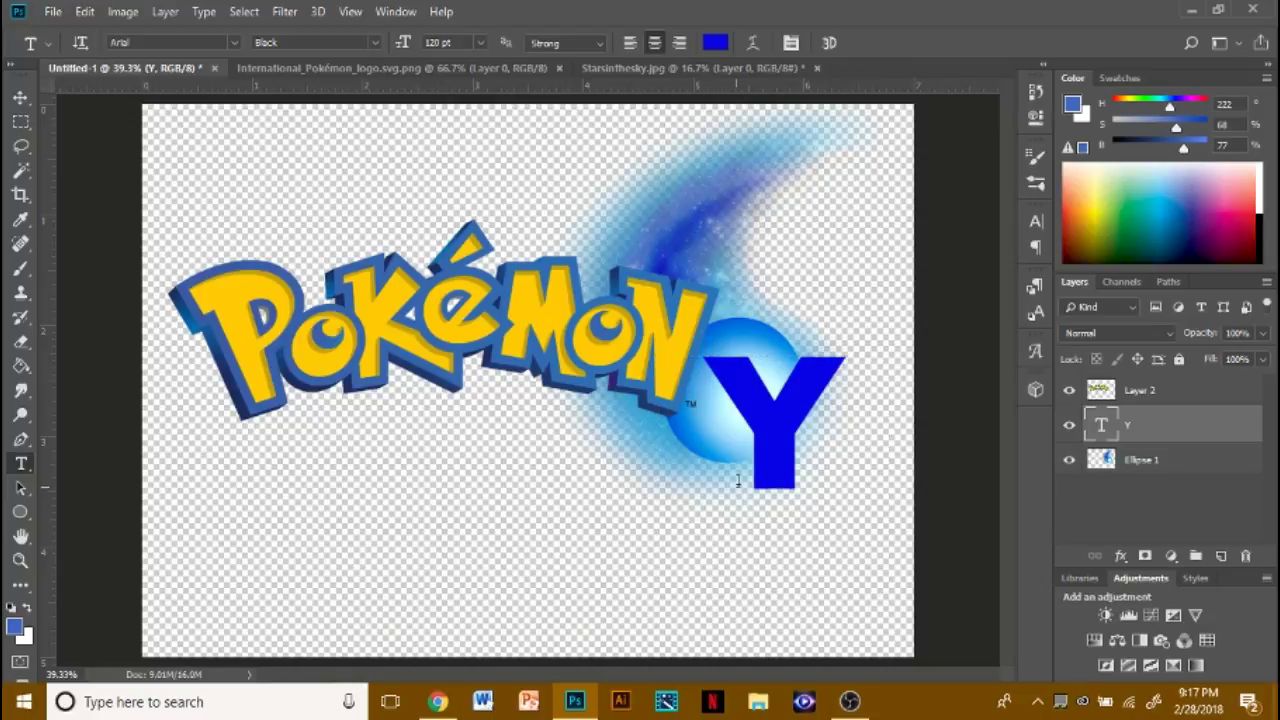
{"action": "left_click_drag", "start_coordinate": [894, 594], "coordinate": [855, 521]}
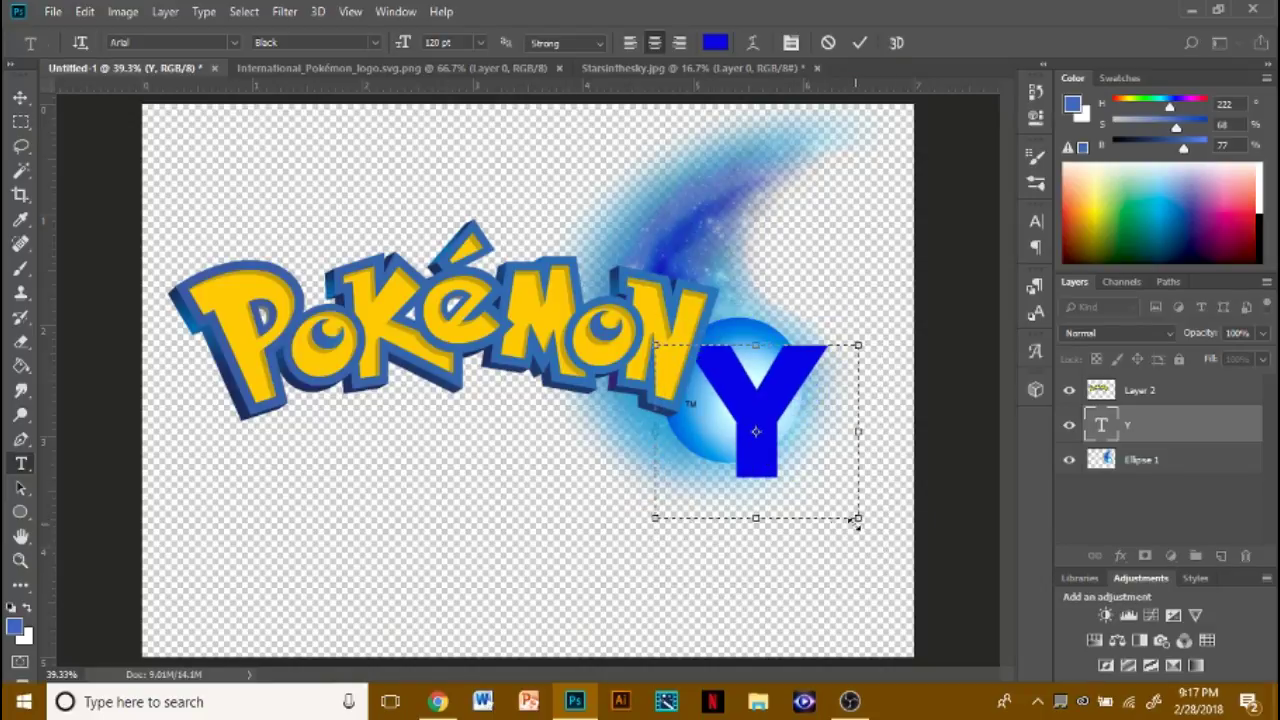
{"action": "left_click_drag", "start_coordinate": [610, 508], "coordinate": [660, 519]}
- Move the Y layer above the Pokémon logo layer and reposition the letter over the orb's right half
{"action": "left_click_drag", "start_coordinate": [1155, 427], "coordinate": [1155, 382]}
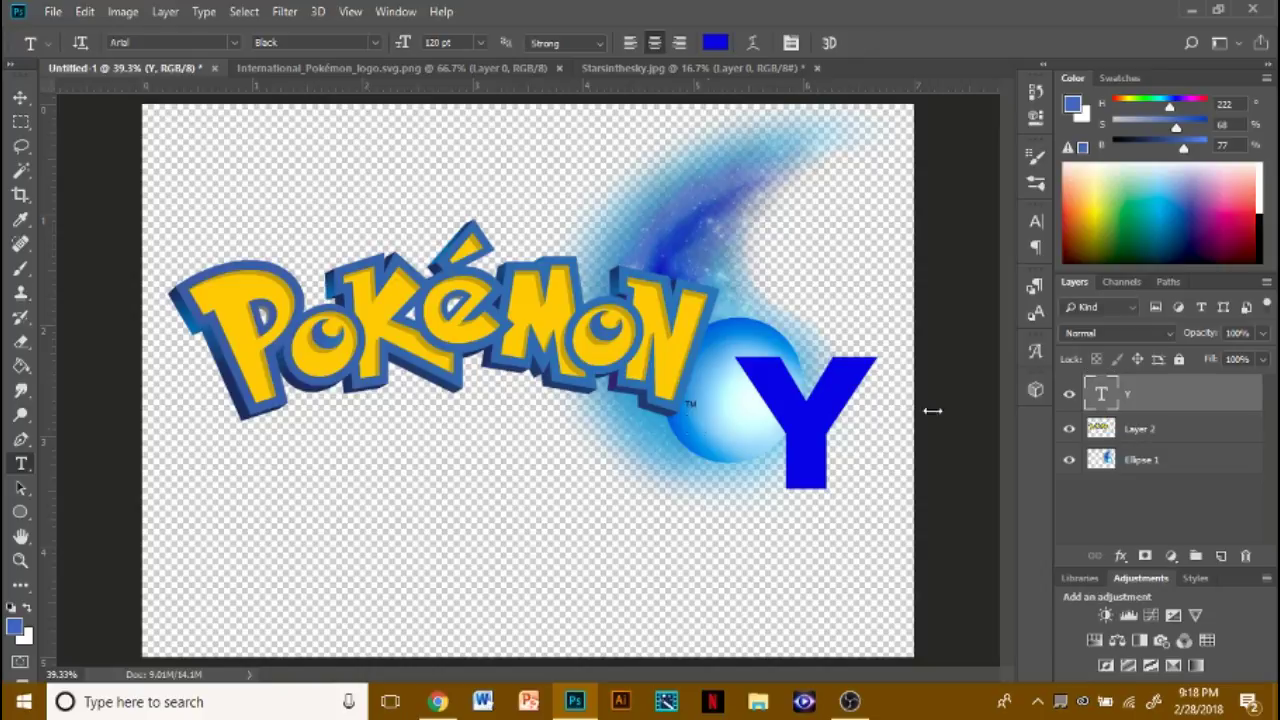
{"action": "left_click", "coordinate": [734, 450]}
{"action": "key", "text": "Escape"}
{"action": "left_click", "coordinate": [777, 476]}
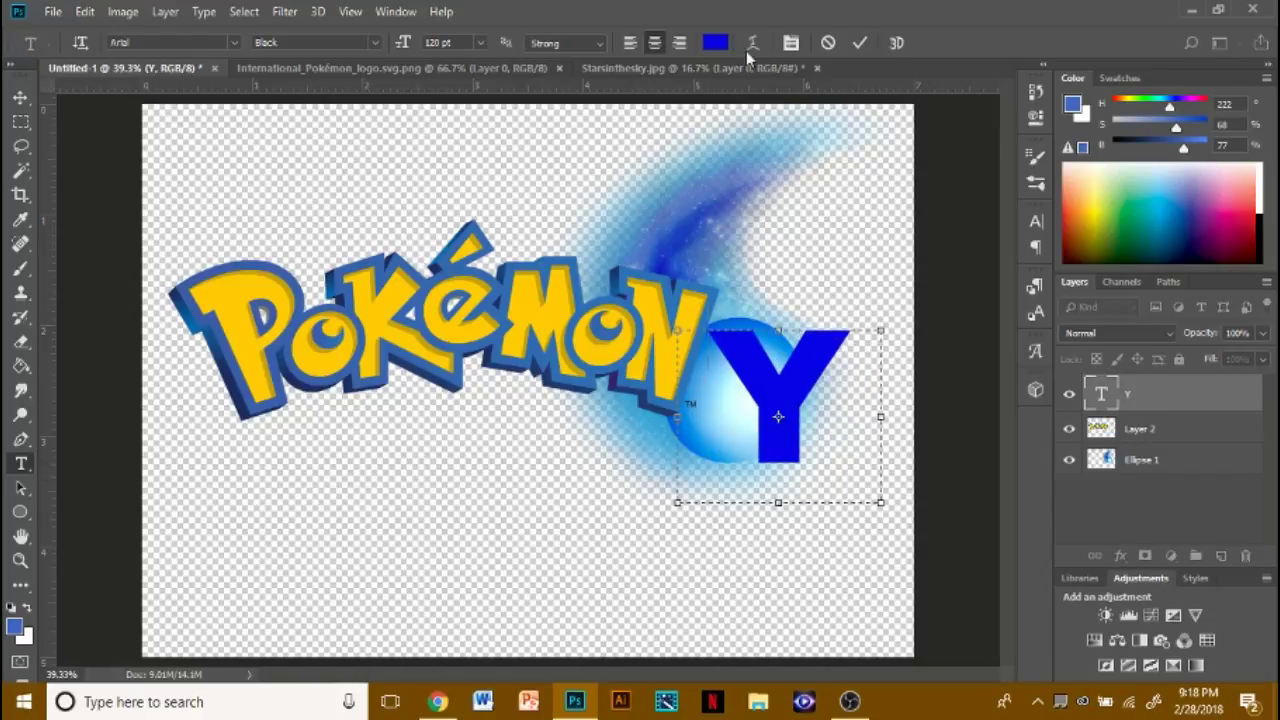
- Try an Arc warp on the Y with -19% bend, -26% horizontal and a negative vertical distortion, then reset the style to None
{"action": "left_click", "coordinate": [753, 42]}
{"action": "left_click", "coordinate": [818, 113]}
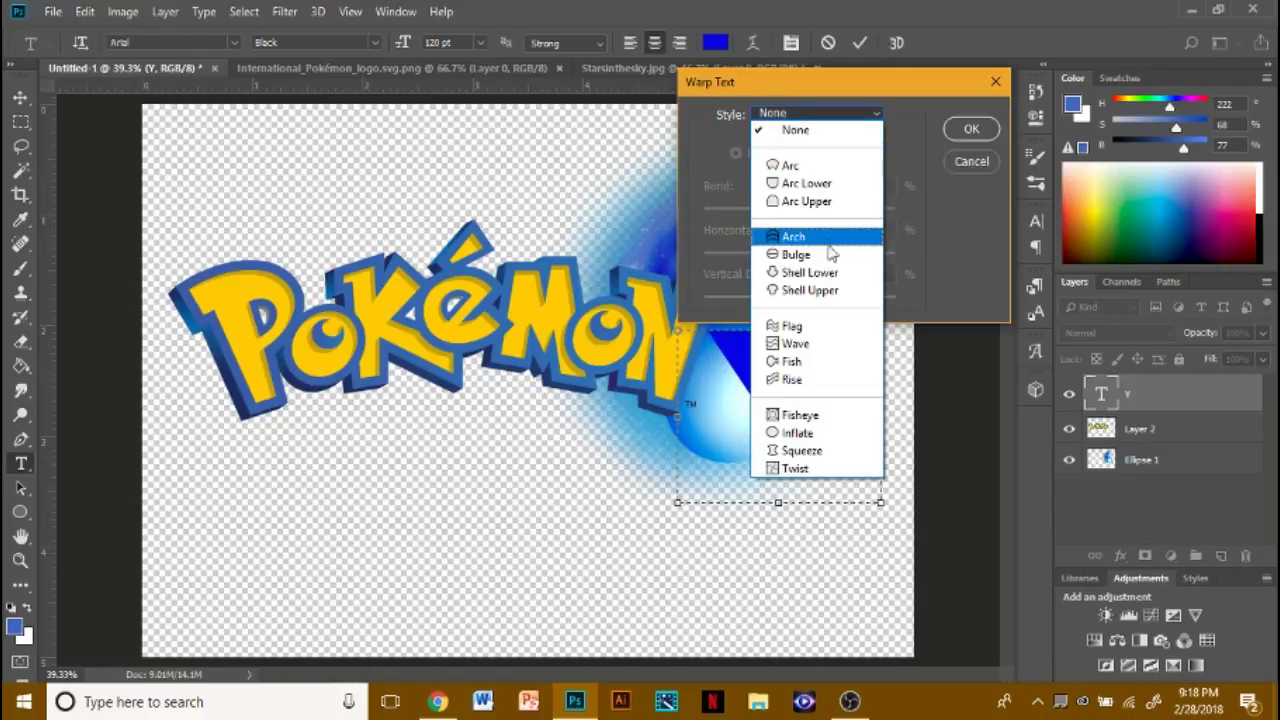
{"action": "left_click", "coordinate": [810, 165]}
{"action": "left_click_drag", "start_coordinate": [847, 210], "coordinate": [780, 210]}
{"action": "mouse_move", "coordinate": [799, 254]}
{"action": "left_mouse_down"}
{"action": "mouse_move", "coordinate": [816, 256]}
{"action": "mouse_move", "coordinate": [774, 256]}
{"action": "left_mouse_up"}
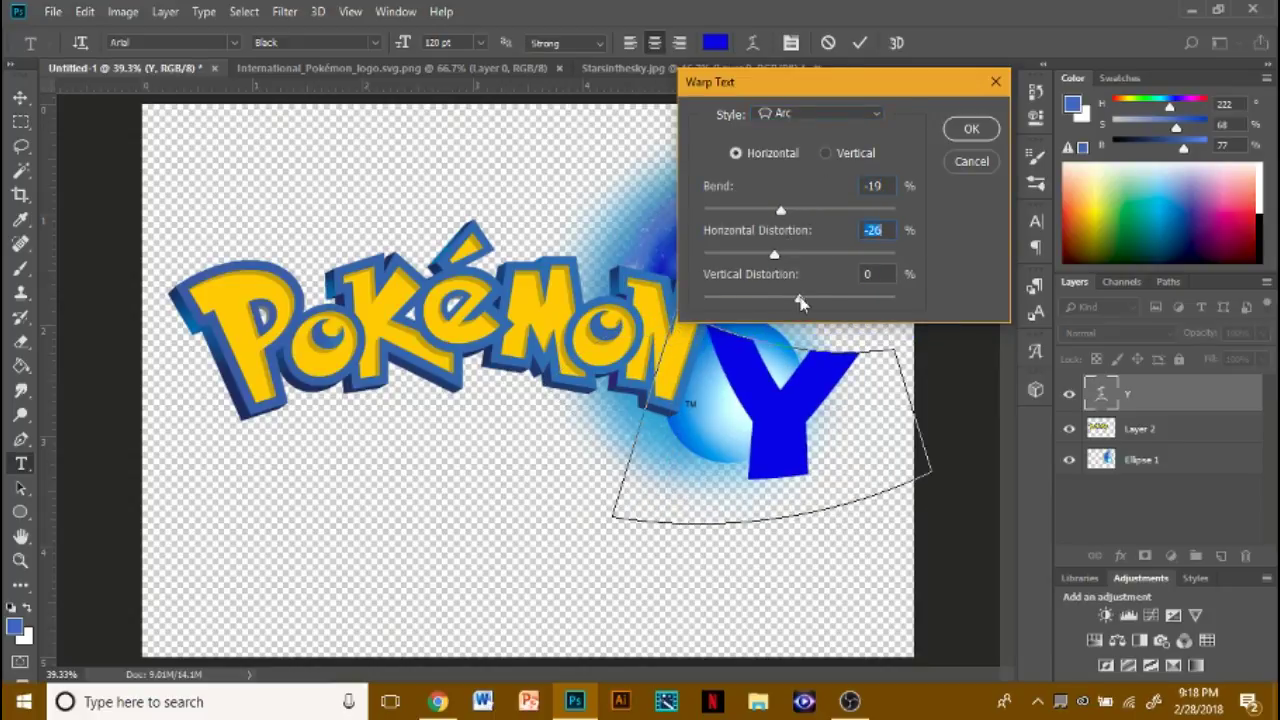
{"action": "left_click_drag", "start_coordinate": [799, 298], "coordinate": [778, 299]}
{"action": "left_click", "coordinate": [826, 114]}
{"action": "left_click", "coordinate": [829, 130]}
- Try the Arch warp style on the Y in horizontal and vertical orientation with different bend and distortion amounts
{"action": "left_click", "coordinate": [820, 113]}
{"action": "left_click", "coordinate": [800, 236]}
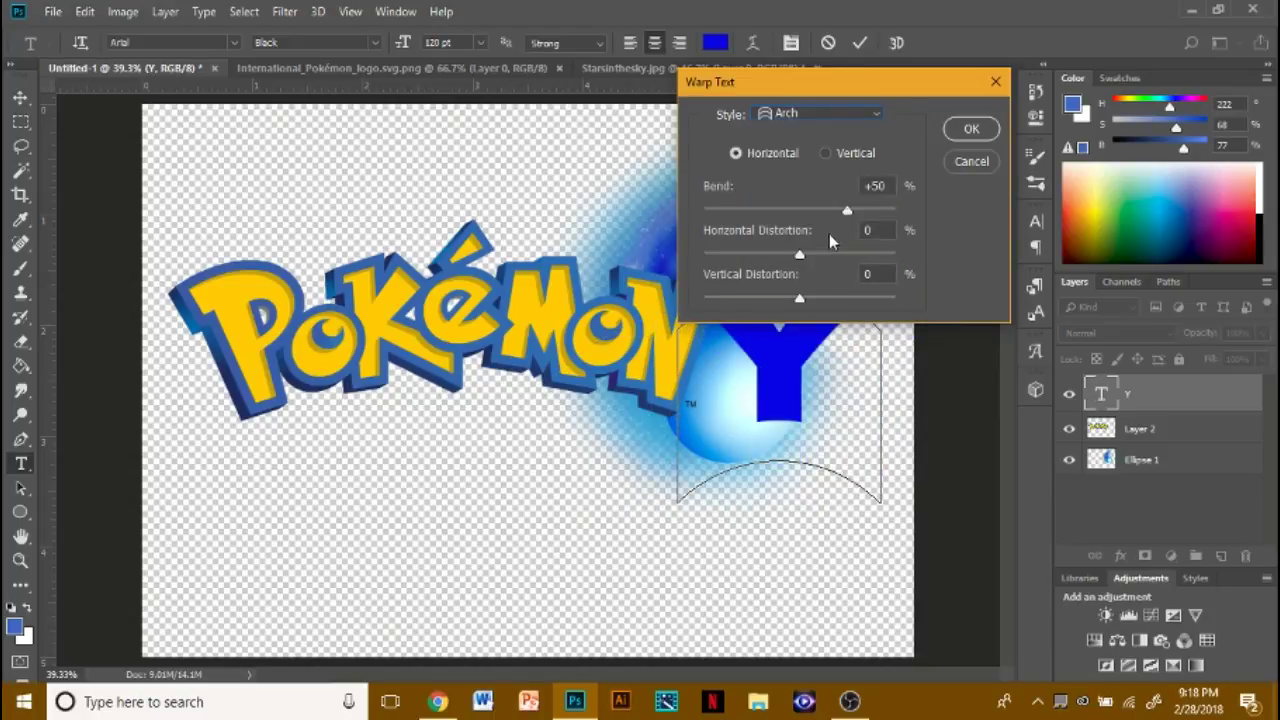
{"action": "left_click_drag", "start_coordinate": [868, 84], "coordinate": [440, 255]}
{"action": "left_click_drag", "start_coordinate": [420, 382], "coordinate": [323, 382]}
{"action": "left_click_drag", "start_coordinate": [371, 426], "coordinate": [391, 426]}
{"action": "left_click", "coordinate": [397, 324]}
{"action": "left_click_drag", "start_coordinate": [323, 382], "coordinate": [344, 382]}
{"action": "mouse_move", "coordinate": [371, 470]}
{"action": "left_mouse_down"}
{"action": "mouse_move", "coordinate": [390, 470]}
{"action": "mouse_move", "coordinate": [354, 470]}
{"action": "left_mouse_up"}
{"action": "left_click", "coordinate": [308, 324]}
- Try the Squeeze warp style on the Y with adjusted bend and distortions, then reset the style to None
{"action": "left_click", "coordinate": [395, 285]}
{"action": "left_click", "coordinate": [408, 623]}
{"action": "left_click_drag", "start_coordinate": [391, 427], "coordinate": [348, 430]}
{"action": "left_click", "coordinate": [398, 325]}
{"action": "left_click_drag", "start_coordinate": [345, 382], "coordinate": [333, 382]}
{"action": "left_click_drag", "start_coordinate": [354, 470], "coordinate": [340, 470]}
{"action": "left_click_drag", "start_coordinate": [785, 382], "coordinate": [797, 412]}
{"action": "left_click", "coordinate": [395, 285]}
{"action": "left_click", "coordinate": [388, 307]}
- Try the Bulge warp style on the Y with a reduced bend and slight negative vertical distortion
{"action": "left_click", "coordinate": [390, 285]}
{"action": "left_click", "coordinate": [362, 426]}
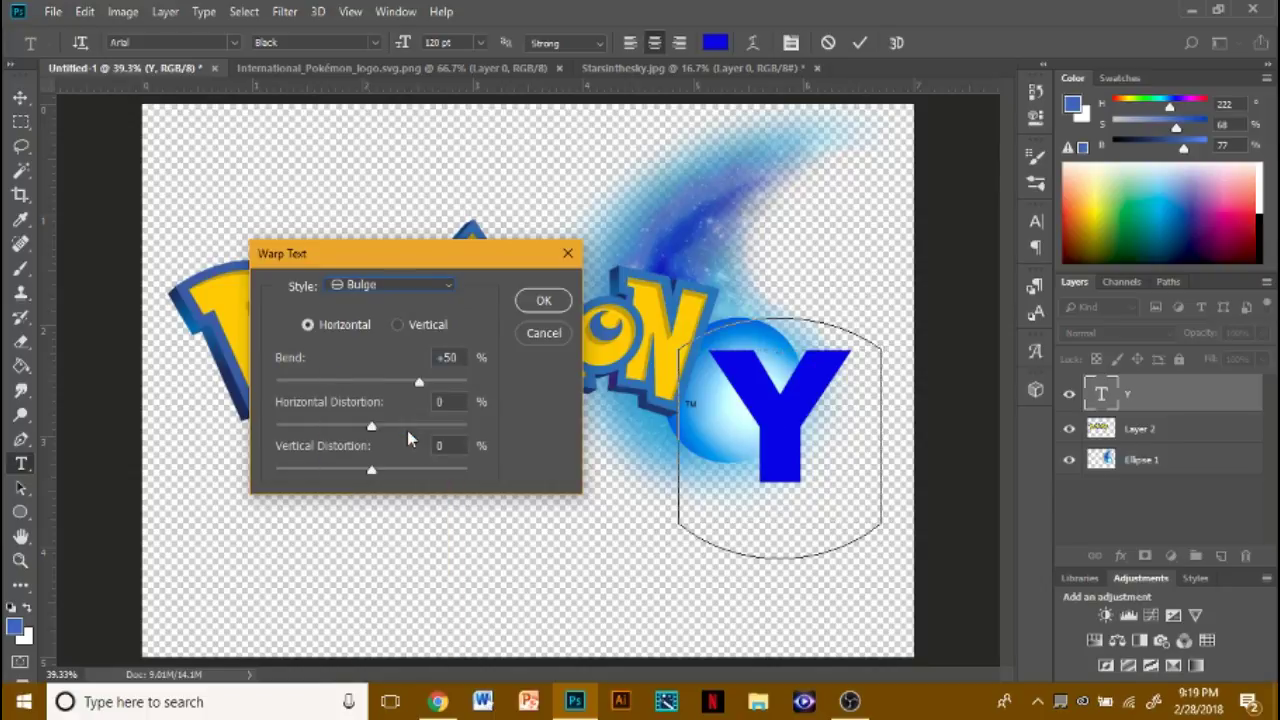
{"action": "mouse_move", "coordinate": [379, 382]}
{"action": "left_mouse_down"}
{"action": "mouse_move", "coordinate": [351, 383]}
{"action": "mouse_move", "coordinate": [383, 381]}
{"action": "left_mouse_up"}
{"action": "mouse_move", "coordinate": [371, 471]}
{"action": "left_mouse_down"}
{"action": "mouse_move", "coordinate": [349, 482]}
{"action": "mouse_move", "coordinate": [361, 475]}
{"action": "left_mouse_up"}
- Apply a vertical Arc warp to the Y with -20% bend, -11% horizontal and -2% vertical distortion, and move its layer below the logo layer
{"action": "left_click", "coordinate": [393, 286]}
{"action": "left_click", "coordinate": [402, 337]}
{"action": "left_click", "coordinate": [398, 324]}
{"action": "left_click_drag", "start_coordinate": [373, 428], "coordinate": [386, 428]}
{"action": "left_click_drag", "start_coordinate": [418, 383], "coordinate": [351, 383]}
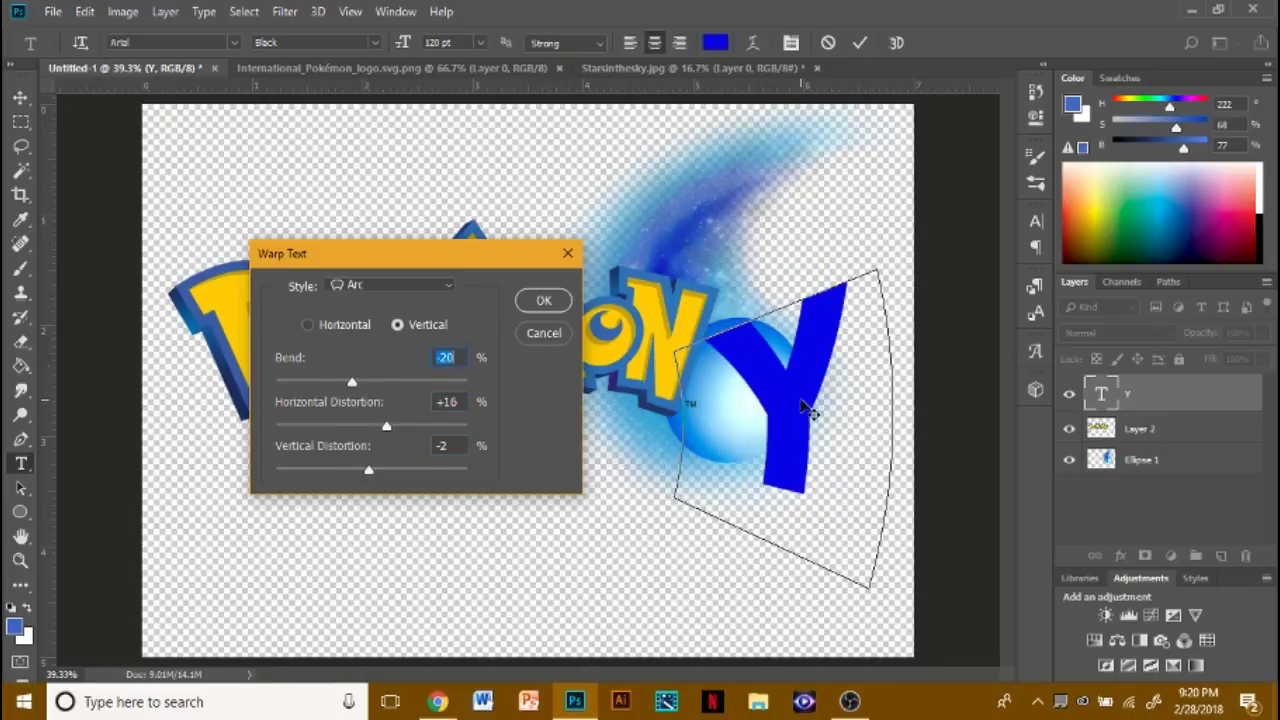
{"action": "left_click_drag", "start_coordinate": [386, 428], "coordinate": [360, 427]}
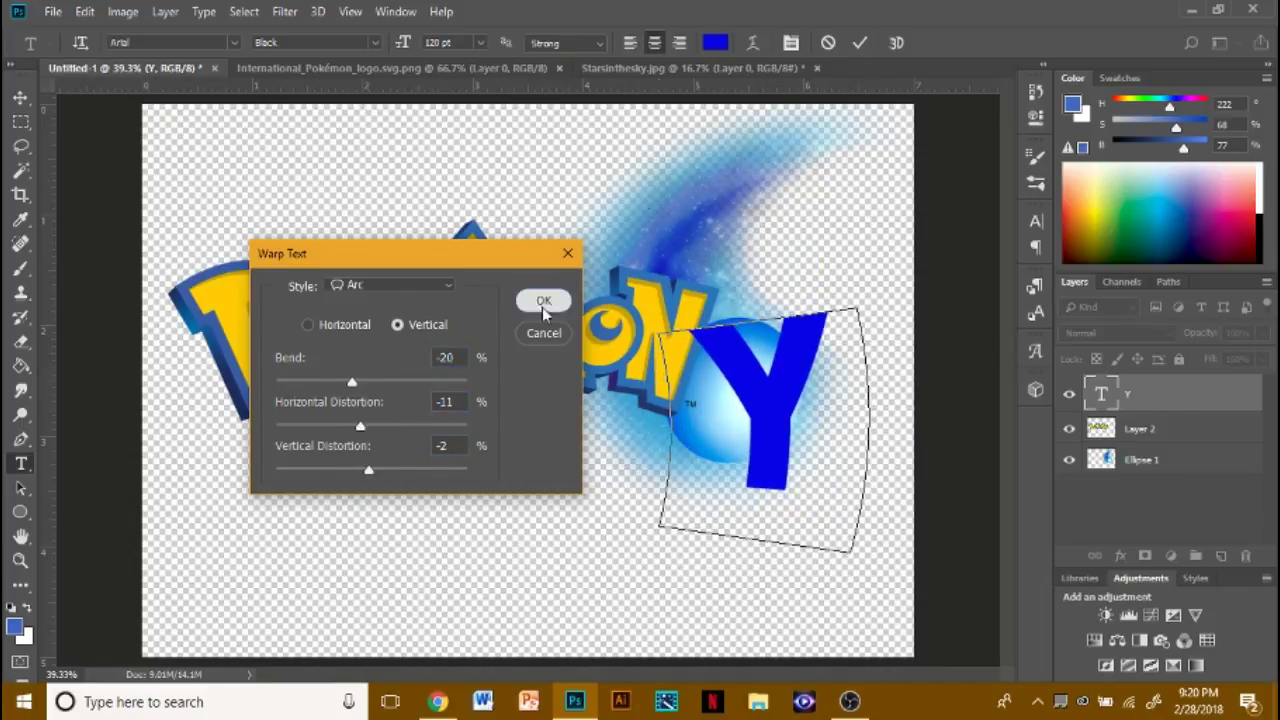
{"action": "left_click", "coordinate": [542, 301]}
{"action": "left_click_drag", "start_coordinate": [1120, 394], "coordinate": [1130, 452]}
- Try a stronger vertical Arc warp on the Y with a more negative bend and -18% vertical distortion
{"action": "left_click", "coordinate": [762, 421]}
{"action": "left_click", "coordinate": [753, 42]}
{"action": "left_click_drag", "start_coordinate": [328, 452], "coordinate": [311, 452]}
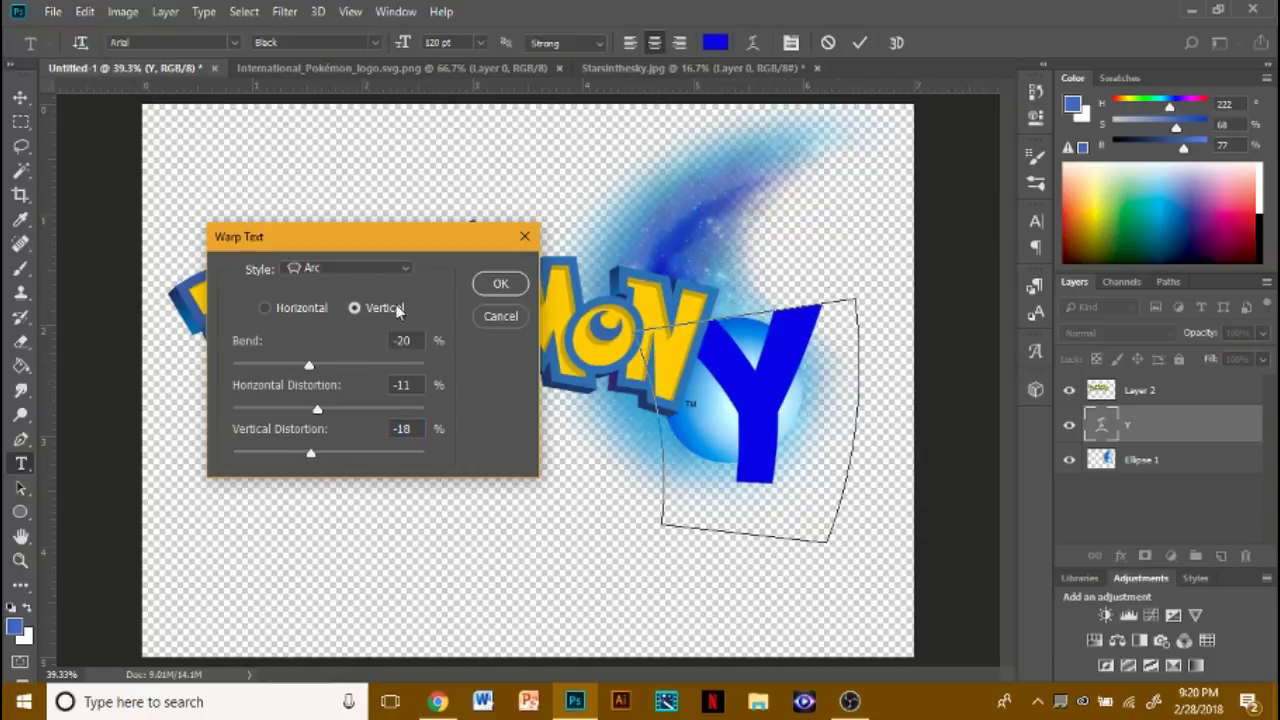
{"action": "left_click_drag", "start_coordinate": [309, 366], "coordinate": [297, 366]}
{"action": "left_click_drag", "start_coordinate": [317, 410], "coordinate": [308, 452]}
{"action": "mouse_move", "coordinate": [295, 366]}
{"action": "left_mouse_down"}
{"action": "mouse_move", "coordinate": [272, 366]}
{"action": "mouse_move", "coordinate": [293, 366]}
{"action": "left_mouse_up"}
- Try the Fisheye warp style on the Y with +24% bend, +49% horizontal and +3% vertical distortion
{"action": "left_click", "coordinate": [350, 268]}
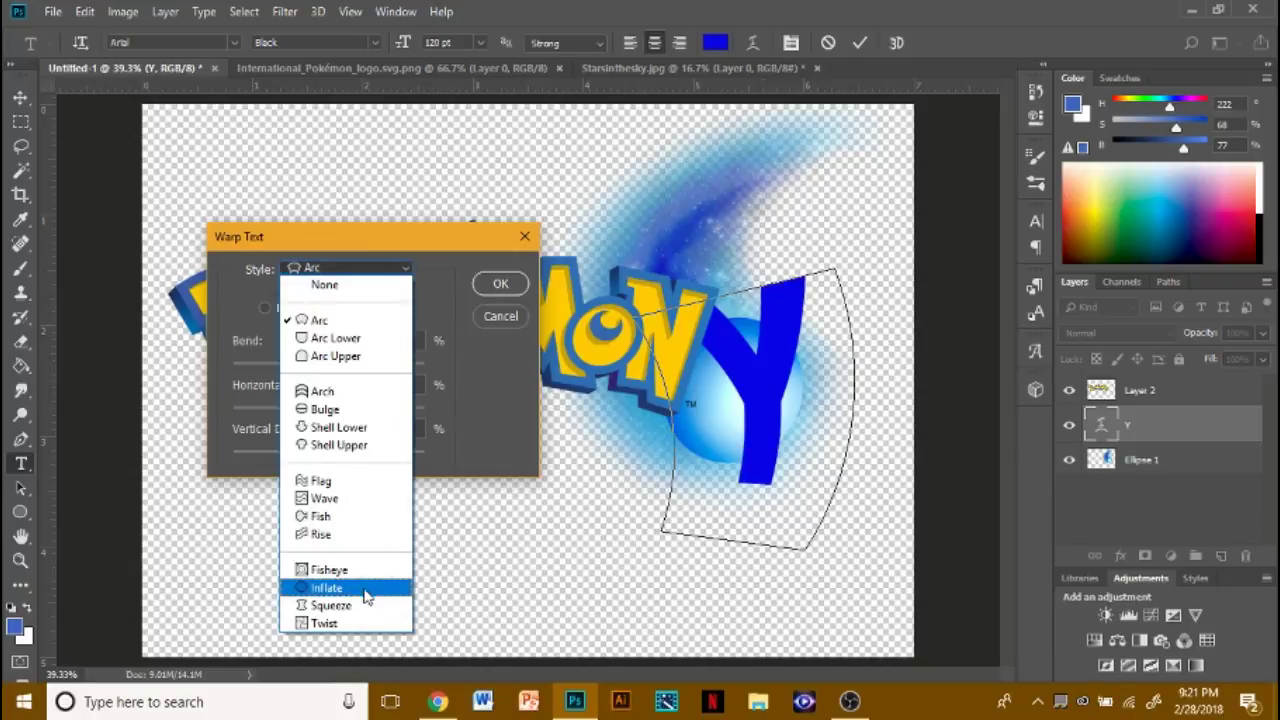
{"action": "left_click", "coordinate": [335, 566]}
{"action": "left_click_drag", "start_coordinate": [310, 366], "coordinate": [351, 366]}
{"action": "left_click_drag", "start_coordinate": [308, 409], "coordinate": [375, 409]}
{"action": "mouse_move", "coordinate": [309, 452]}
{"action": "left_mouse_down"}
{"action": "mouse_move", "coordinate": [279, 452]}
{"action": "mouse_move", "coordinate": [331, 452]}
{"action": "left_mouse_up"}
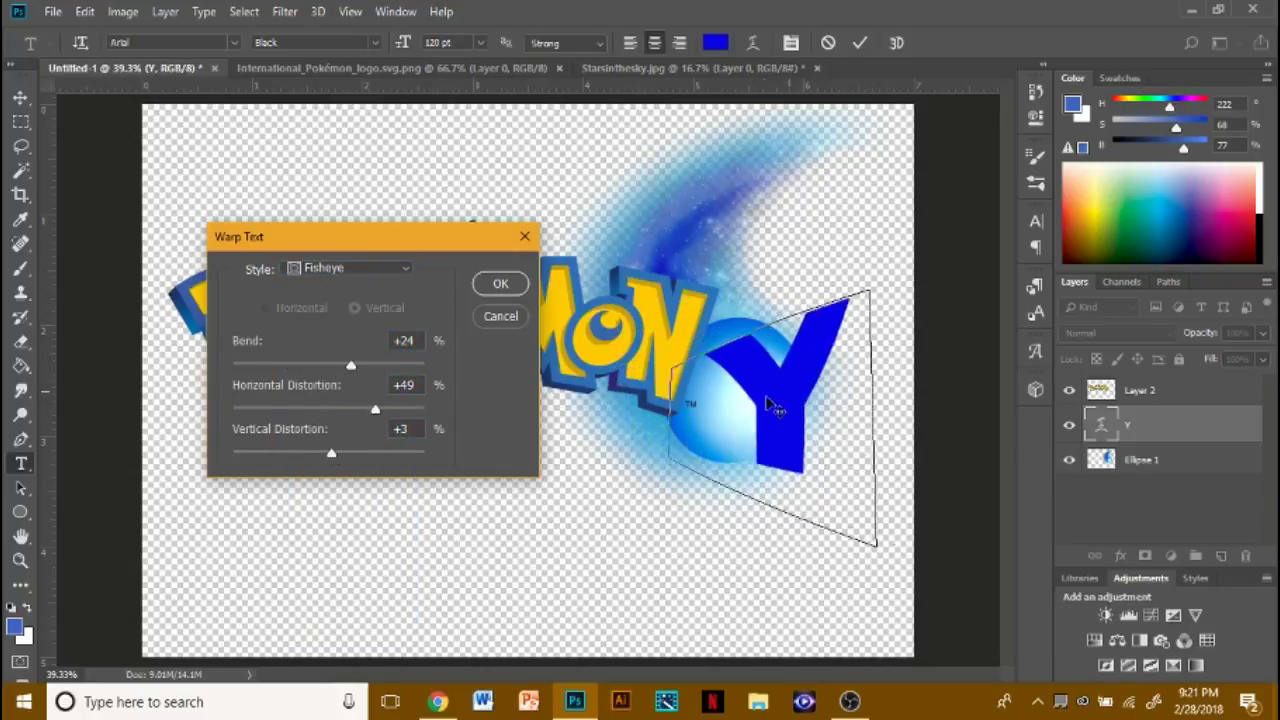
{"action": "key", "text": "Return"}
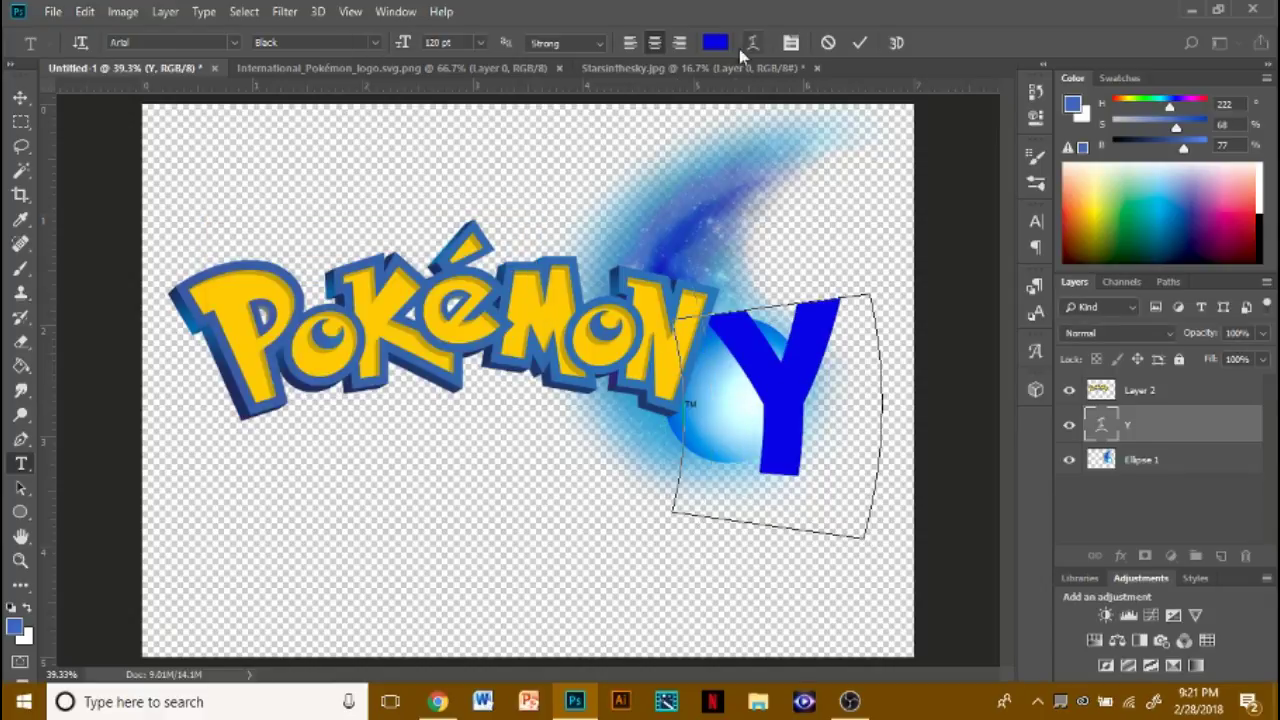
- Remove the warp from the Y and move the letter to the empty area below the Pokémon logo
{"action": "left_click", "coordinate": [752, 43]}
{"action": "left_click", "coordinate": [350, 268]}
{"action": "left_click", "coordinate": [320, 287]}
{"action": "left_click", "coordinate": [507, 287]}
{"action": "left_click_drag", "start_coordinate": [768, 400], "coordinate": [501, 507]}
- Select the Y and set its font style to Bold
{"action": "left_click", "coordinate": [375, 43]}
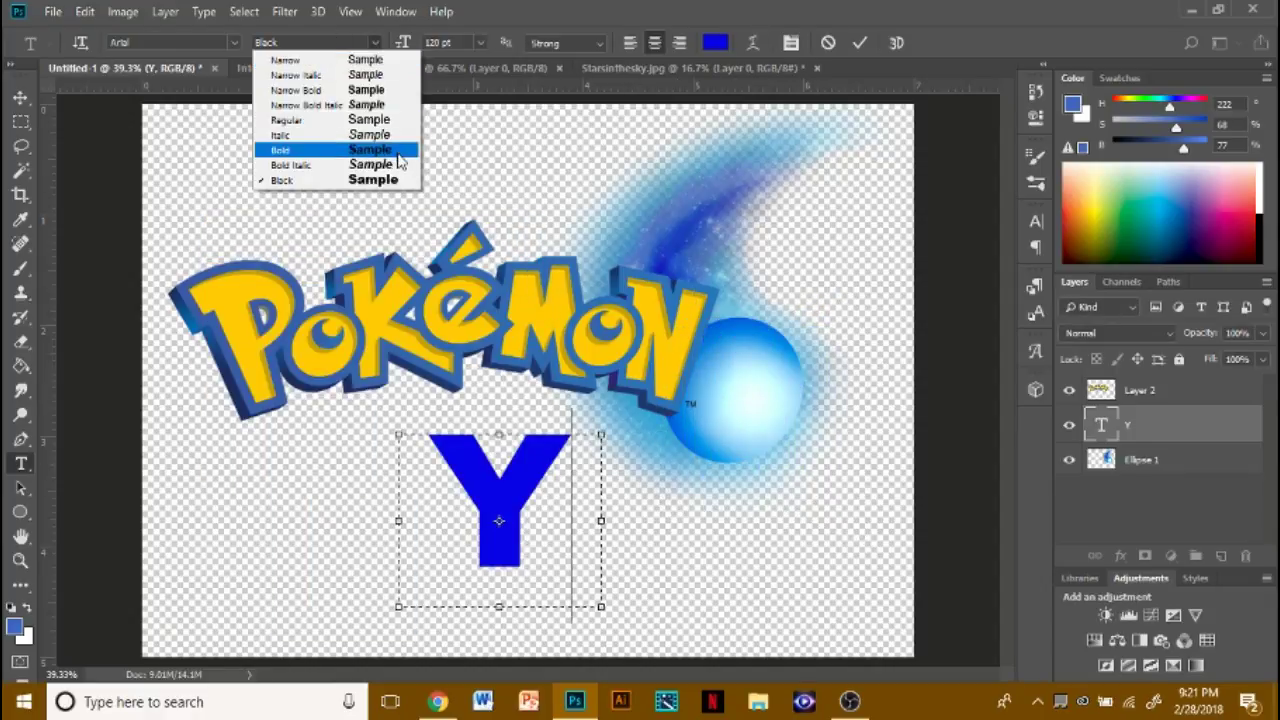
{"action": "left_click", "coordinate": [398, 151]}
{"action": "left_click_drag", "start_coordinate": [548, 458], "coordinate": [446, 448]}
{"action": "left_click", "coordinate": [376, 43]}
{"action": "left_click", "coordinate": [372, 151]}
{"action": "left_click", "coordinate": [376, 43]}
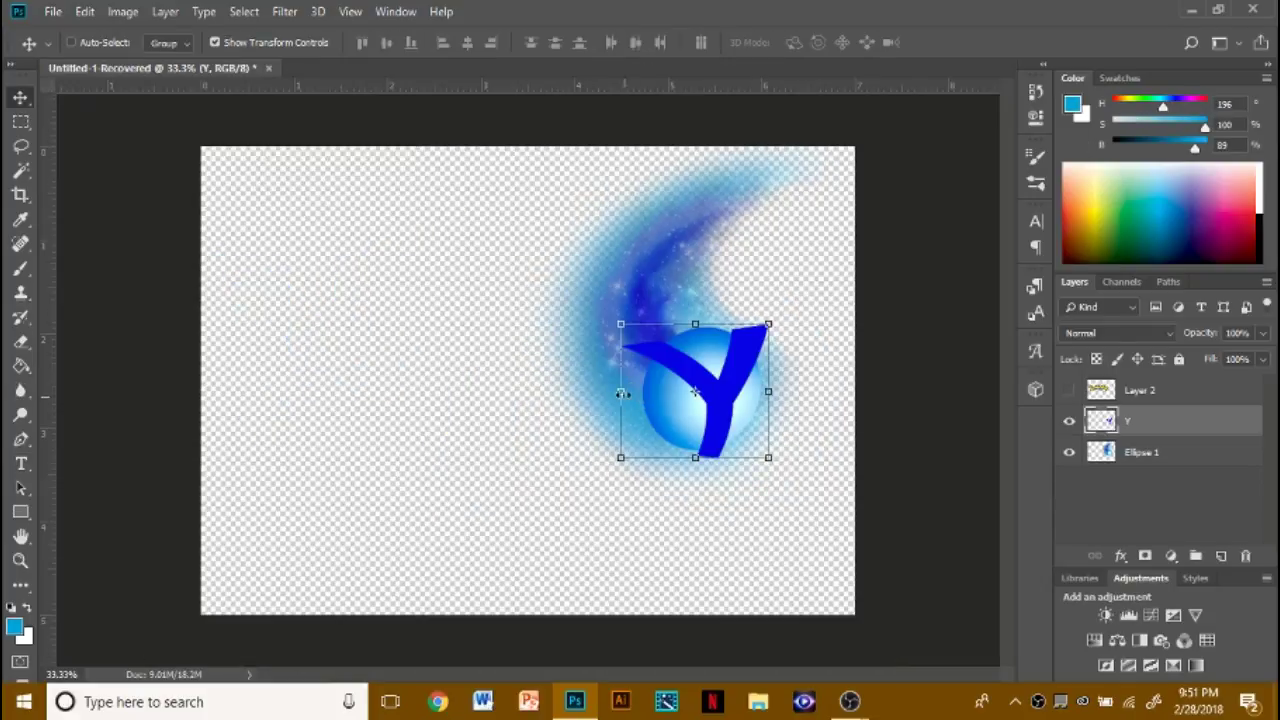
- Custom-warp the Y over the orb, pulling its left edge inward, bowing its right edge outward and raising the lower-right corner
{"action": "left_click", "coordinate": [20, 464]}
{"action": "left_click", "coordinate": [20, 98]}
{"action": "left_click", "coordinate": [620, 325]}
{"action": "left_click", "coordinate": [787, 42]}
{"action": "left_click_drag", "start_coordinate": [621, 324], "coordinate": [630, 319]}
{"action": "left_click_drag", "start_coordinate": [671, 322], "coordinate": [730, 316]}
{"action": "left_click", "coordinate": [770, 323]}
{"action": "left_click_drag", "start_coordinate": [720, 459], "coordinate": [706, 465]}
{"action": "left_click_drag", "start_coordinate": [621, 414], "coordinate": [641, 419]}
{"action": "left_click_drag", "start_coordinate": [621, 369], "coordinate": [638, 372]}
{"action": "left_click_drag", "start_coordinate": [769, 369], "coordinate": [776, 369]}
{"action": "left_click_drag", "start_coordinate": [769, 414], "coordinate": [779, 412]}
{"action": "left_click_drag", "start_coordinate": [769, 459], "coordinate": [798, 434]}
{"action": "left_click_drag", "start_coordinate": [676, 464], "coordinate": [670, 474]}
{"action": "left_click_drag", "start_coordinate": [770, 324], "coordinate": [783, 369]}
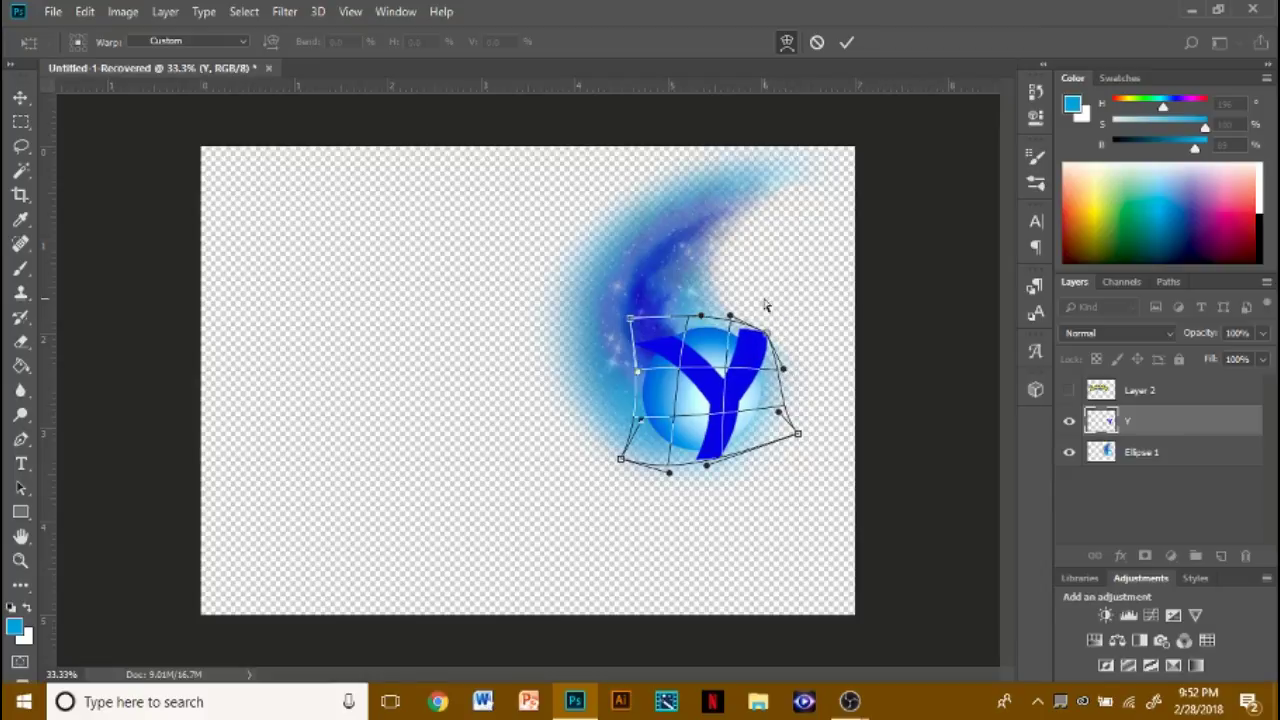
{"action": "key", "text": "Return"}
- Try filling the Y with a dark blue of H 229, S 84, B 61 using the Paint Bucket, and undo the fill
{"action": "key", "text": "g"}
{"action": "left_click", "coordinate": [578, 274]}
{"action": "left_click", "coordinate": [1197, 210]}
{"action": "left_click", "coordinate": [736, 405]}
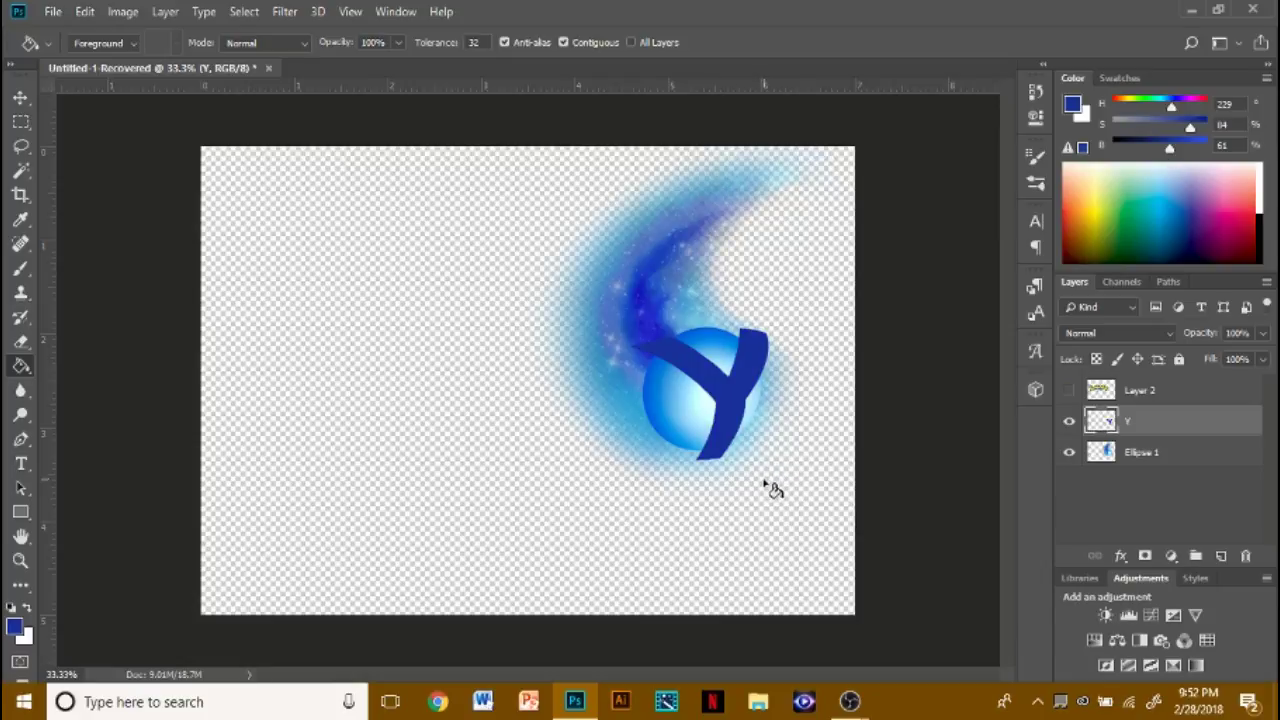
{"action": "key", "text": "ctrl+z"}
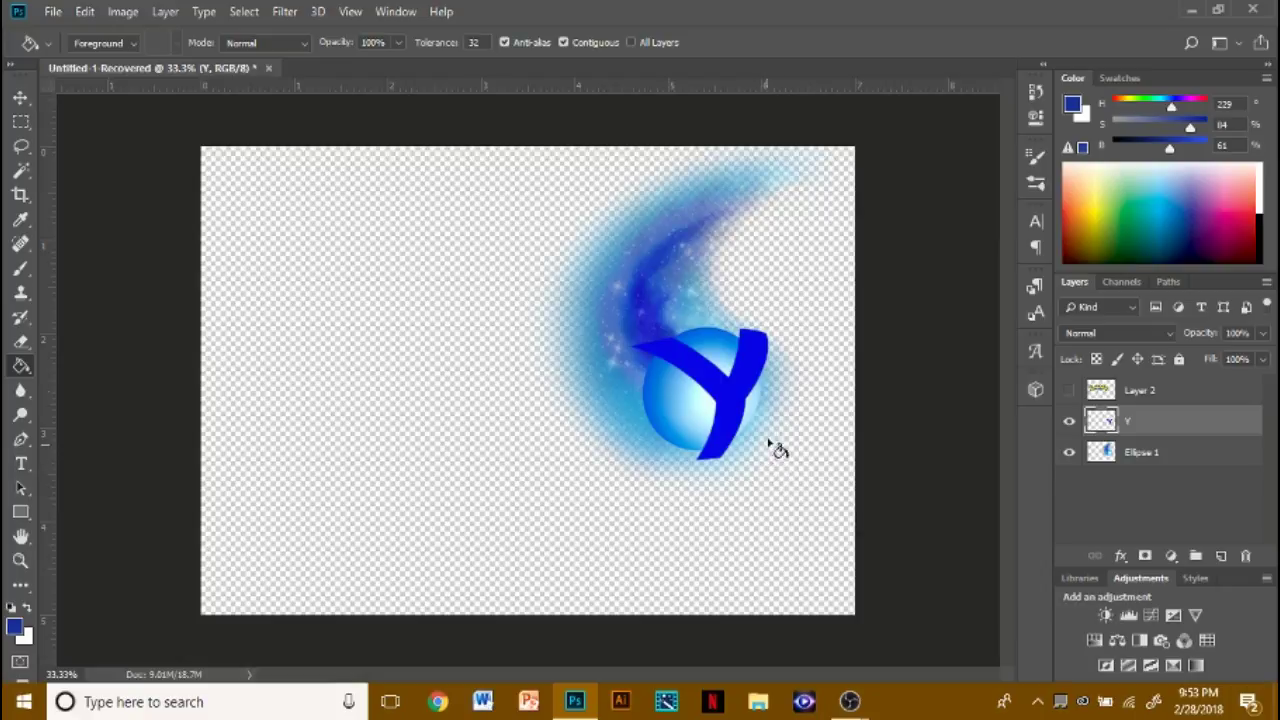
{"action": "key", "text": "ctrl+z"}
{"action": "key", "text": "ctrl+z"}
- Fill the Y with a bright saturated blue of H 225, S 100, B 100
{"action": "left_click", "coordinate": [1172, 105]}
{"action": "left_click_drag", "start_coordinate": [1178, 149], "coordinate": [1190, 193]}
{"action": "left_click", "coordinate": [737, 407]}
{"action": "key", "text": "ctrl+z"}
{"action": "left_click", "coordinate": [729, 413]}
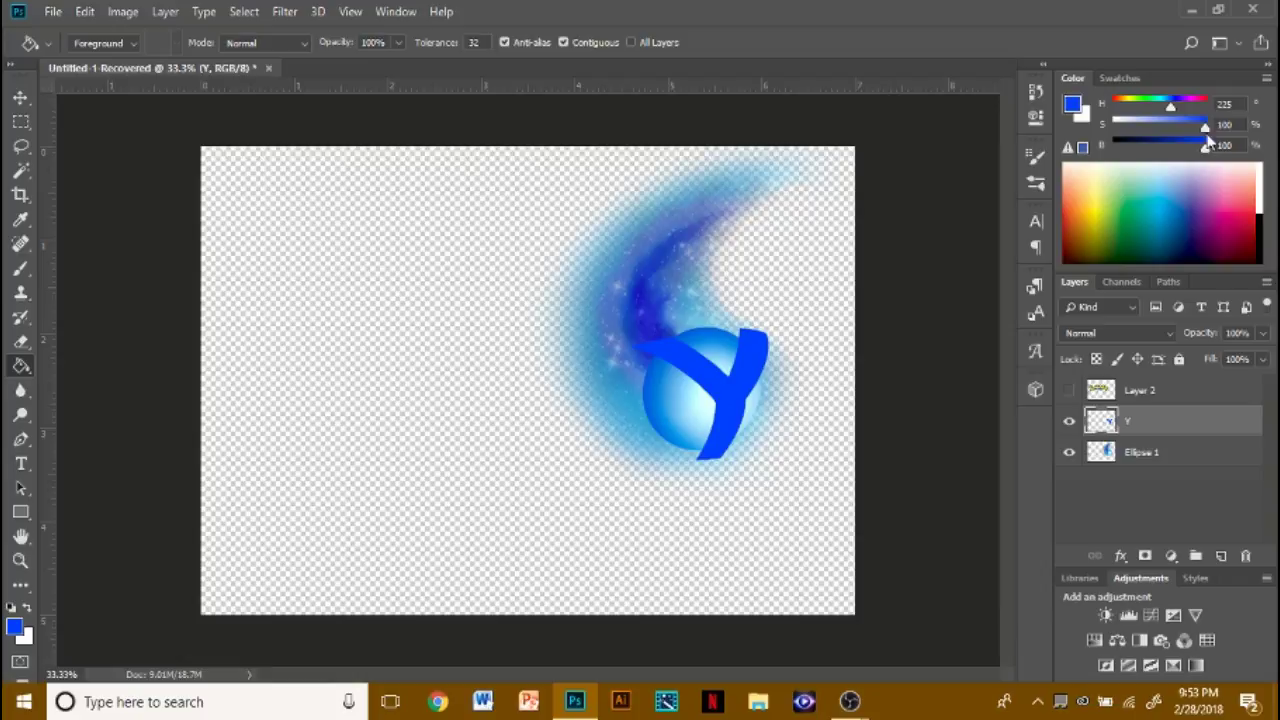
- Set the foreground to blue H 225, S 83, B 100, undoing the trial fills on the Y with it and a paler blue
{"action": "left_click_drag", "start_coordinate": [1183, 130], "coordinate": [1141, 127]}
{"action": "left_click", "coordinate": [737, 437]}
{"action": "key", "text": "ctrl+z"}
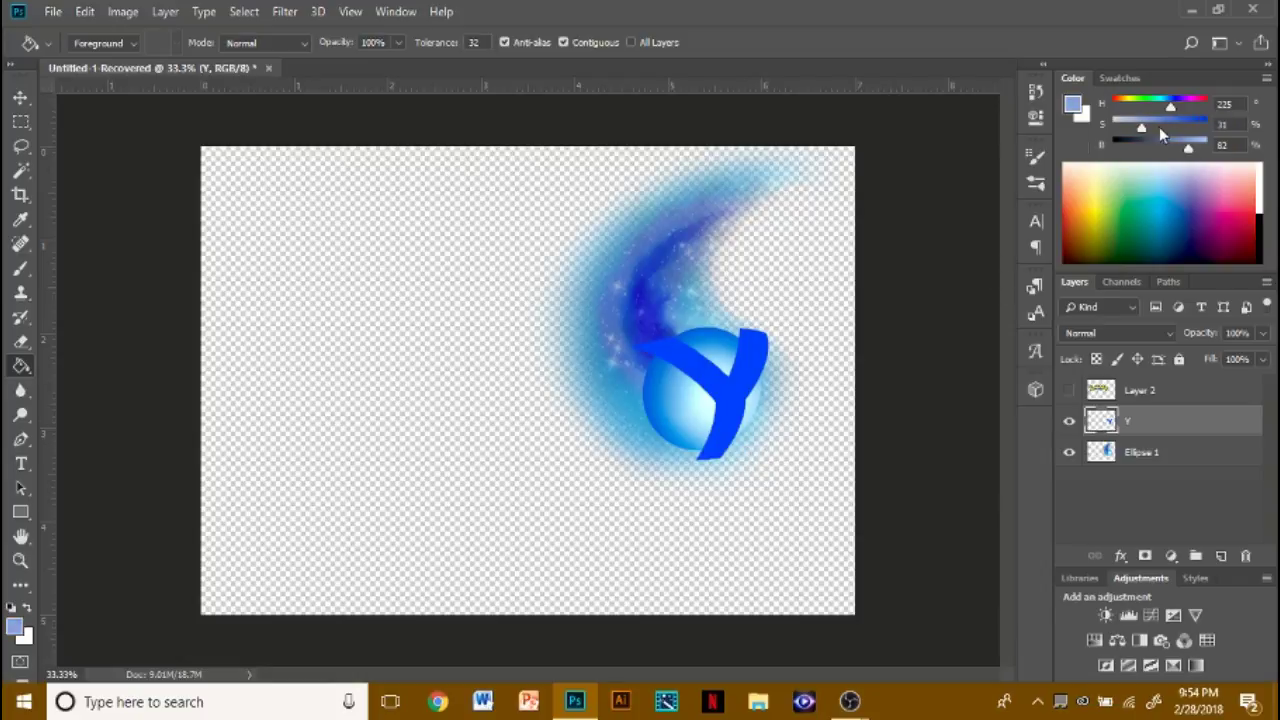
{"action": "left_click_drag", "start_coordinate": [1203, 148], "coordinate": [1207, 147]}
{"action": "left_click", "coordinate": [752, 418]}
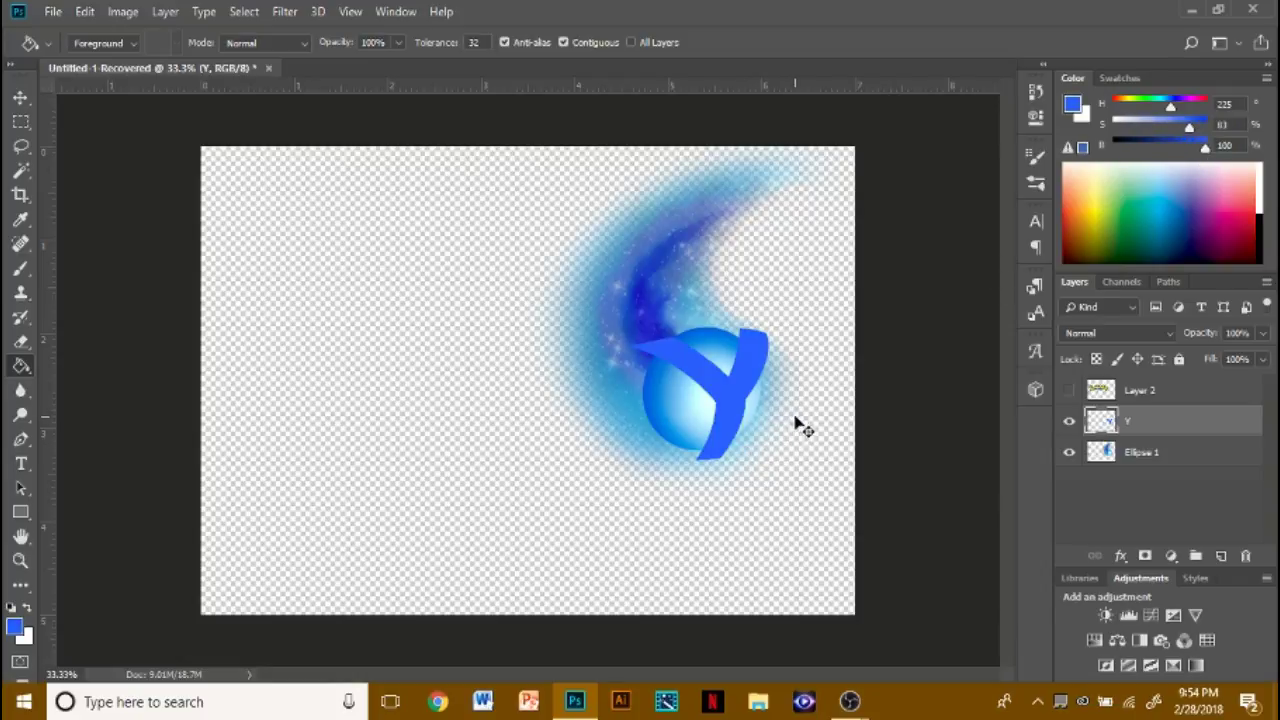
{"action": "key", "text": "ctrl+z"}
- Select the Y's shape with the Magic Wand and return to the Brush tool
{"action": "key", "text": "b"}
{"action": "left_click", "coordinate": [100, 44]}
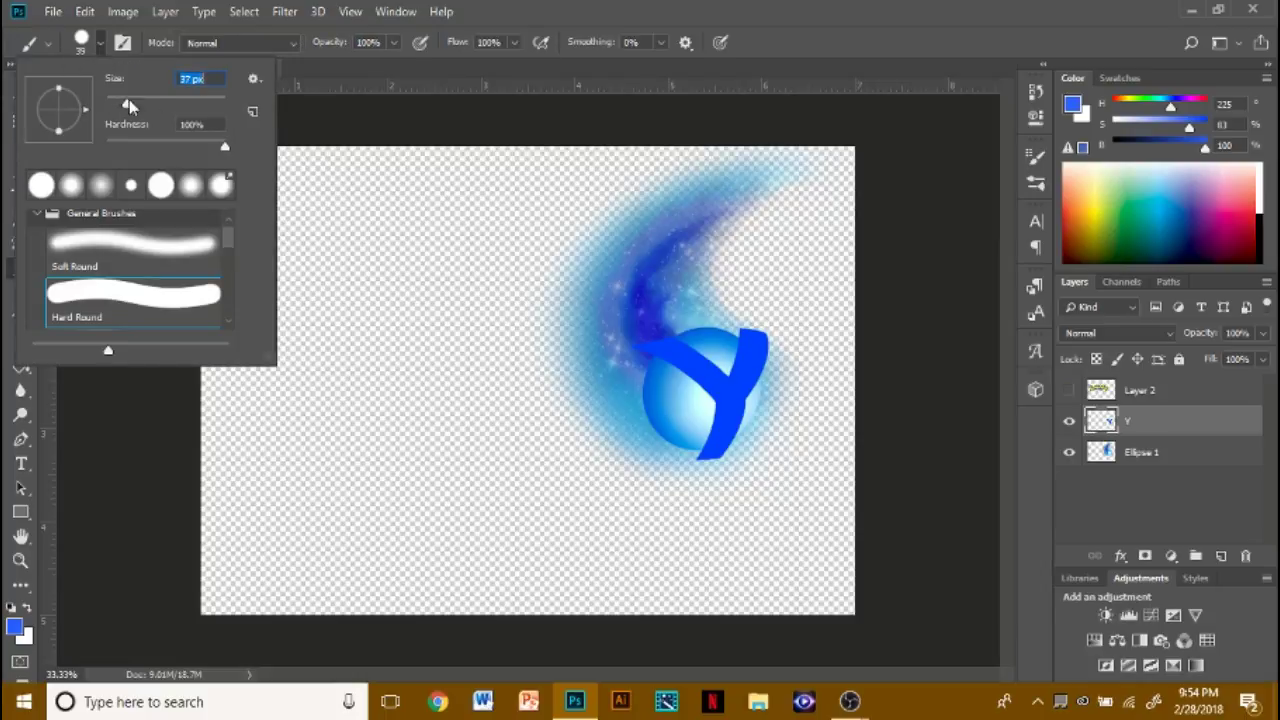
{"action": "key", "text": "Escape"}
{"action": "key", "text": "w"}
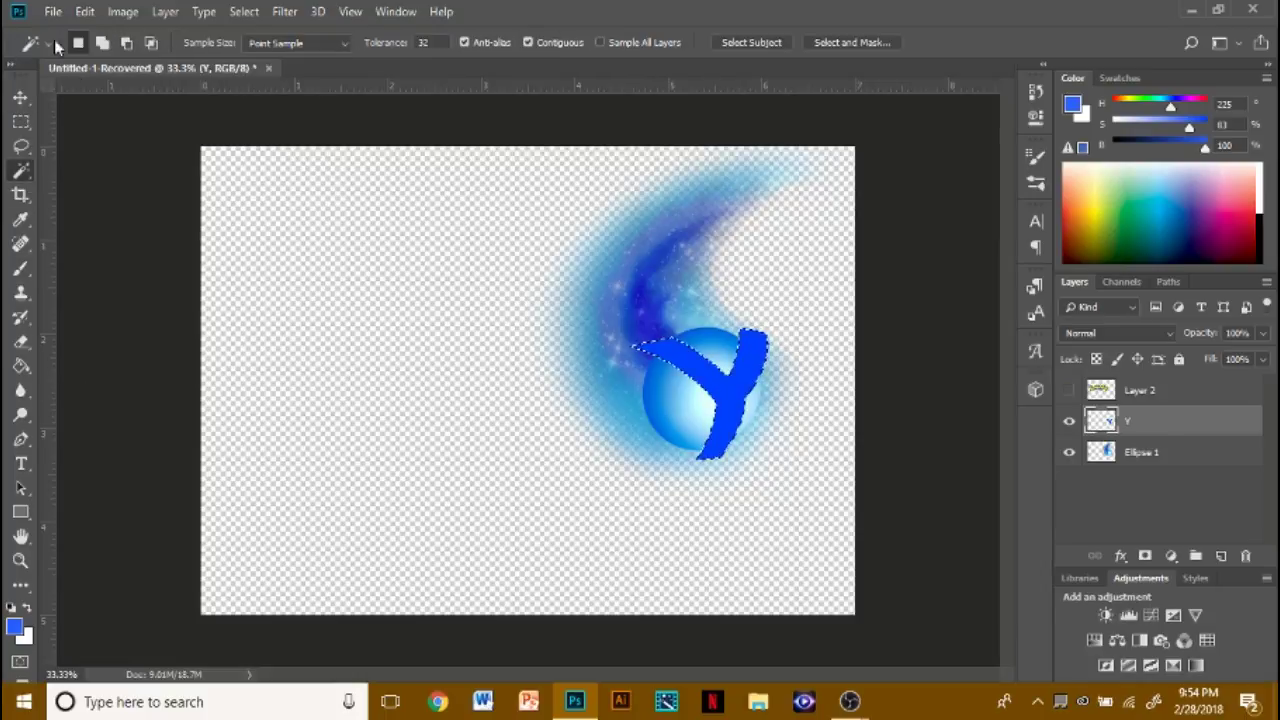
{"action": "left_click", "coordinate": [28, 264]}
- Set the 72 px brush to Color Burn mode at 41% opacity with softer edges
{"action": "left_click", "coordinate": [245, 43]}
{"action": "left_click", "coordinate": [256, 147]}
{"action": "left_click", "coordinate": [396, 43]}
{"action": "left_click", "coordinate": [250, 43]}
{"action": "left_click", "coordinate": [248, 160]}
{"action": "left_click", "coordinate": [394, 43]}
{"action": "left_click_drag", "start_coordinate": [394, 65], "coordinate": [335, 75]}
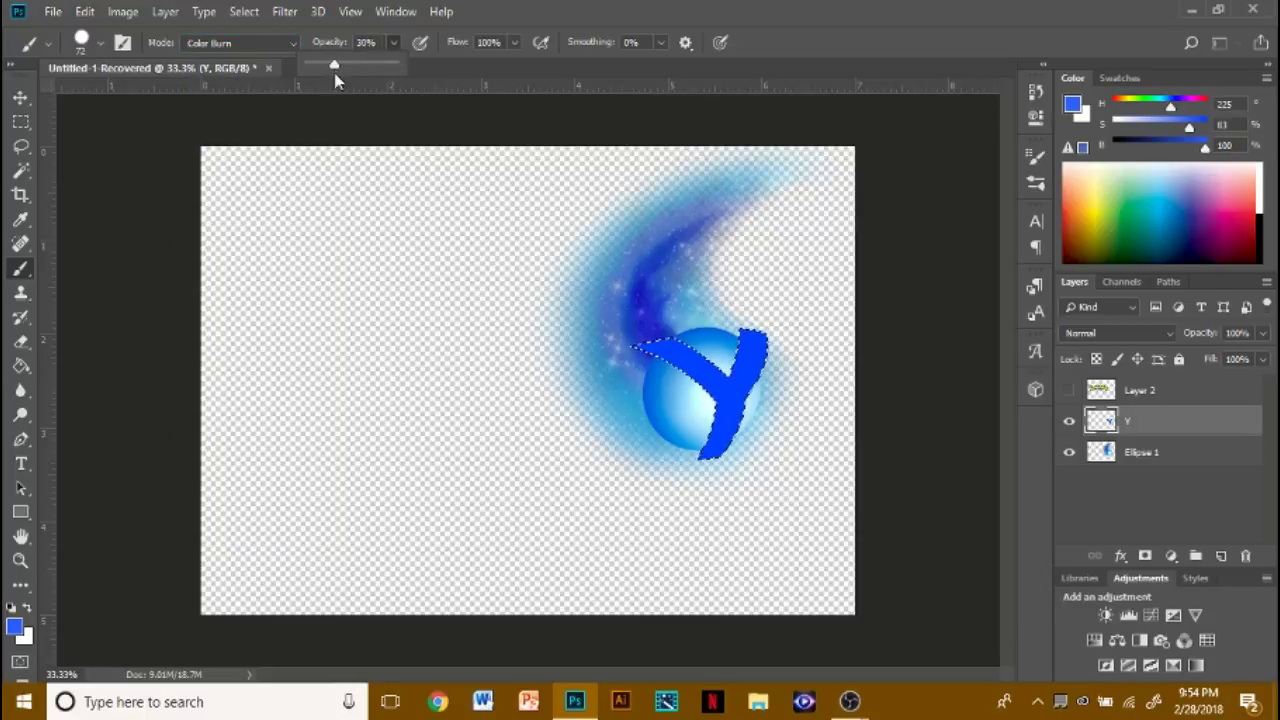
{"action": "left_click", "coordinate": [100, 44]}
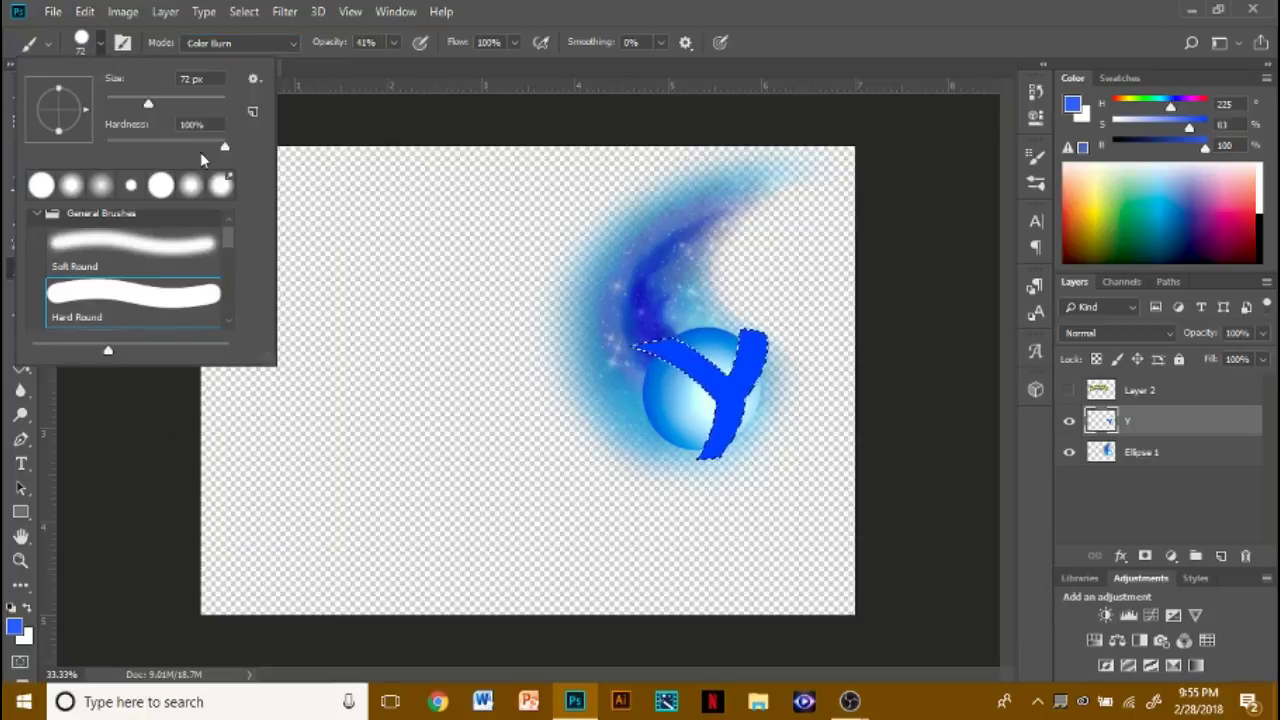
{"action": "key", "text": "Return"}
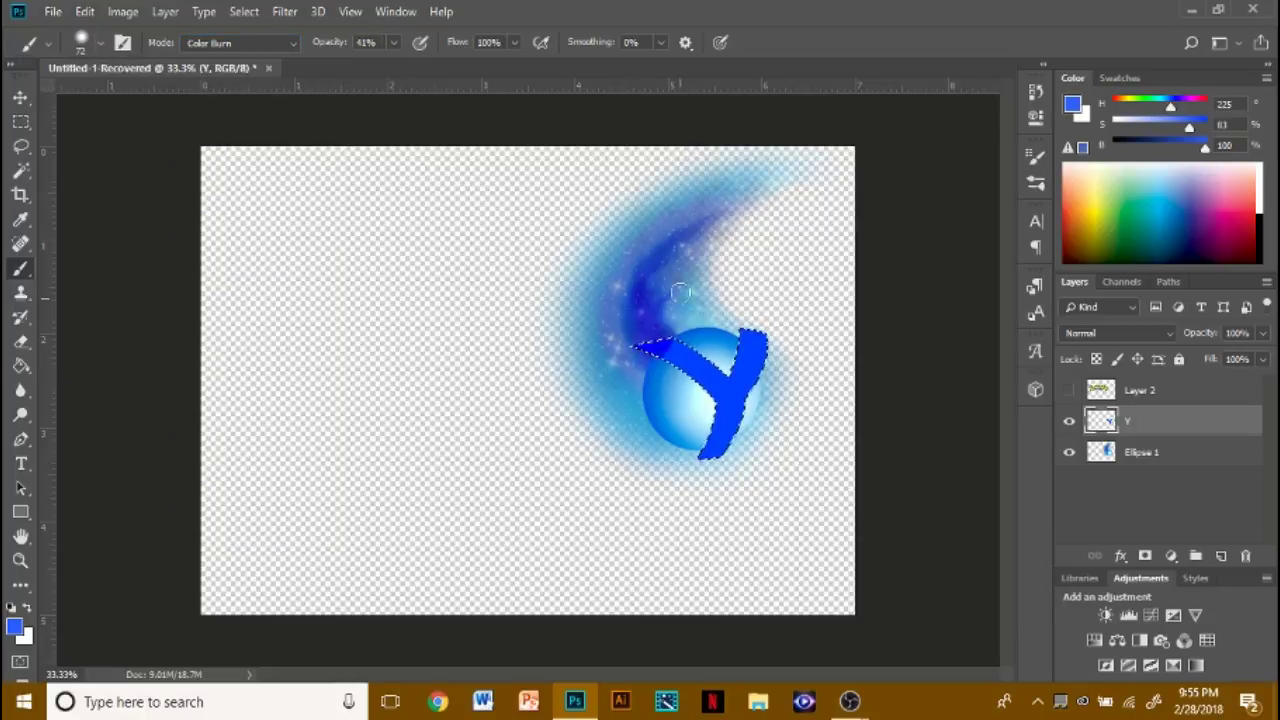
- Enlarge the soft brush to 158 px and paint over the tip of the Y's left arm
{"action": "left_click", "coordinate": [100, 44]}
{"action": "left_click_drag", "start_coordinate": [126, 145], "coordinate": [120, 149]}
{"action": "left_click_drag", "start_coordinate": [183, 108], "coordinate": [185, 108]}
{"action": "left_click_drag", "start_coordinate": [656, 328], "coordinate": [672, 310]}
- Set the brush to Multiply mode with 23% hardness and open the history of recent strokes
{"action": "left_click", "coordinate": [240, 43]}
{"action": "left_click", "coordinate": [240, 146]}
{"action": "left_click", "coordinate": [1036, 91]}
{"action": "scroll", "coordinate": [967, 150], "scroll_direction": "up", "scroll_amount": 2}
{"action": "scroll", "coordinate": [967, 150], "scroll_direction": "down", "scroll_amount": 3}
{"action": "left_click", "coordinate": [100, 42]}
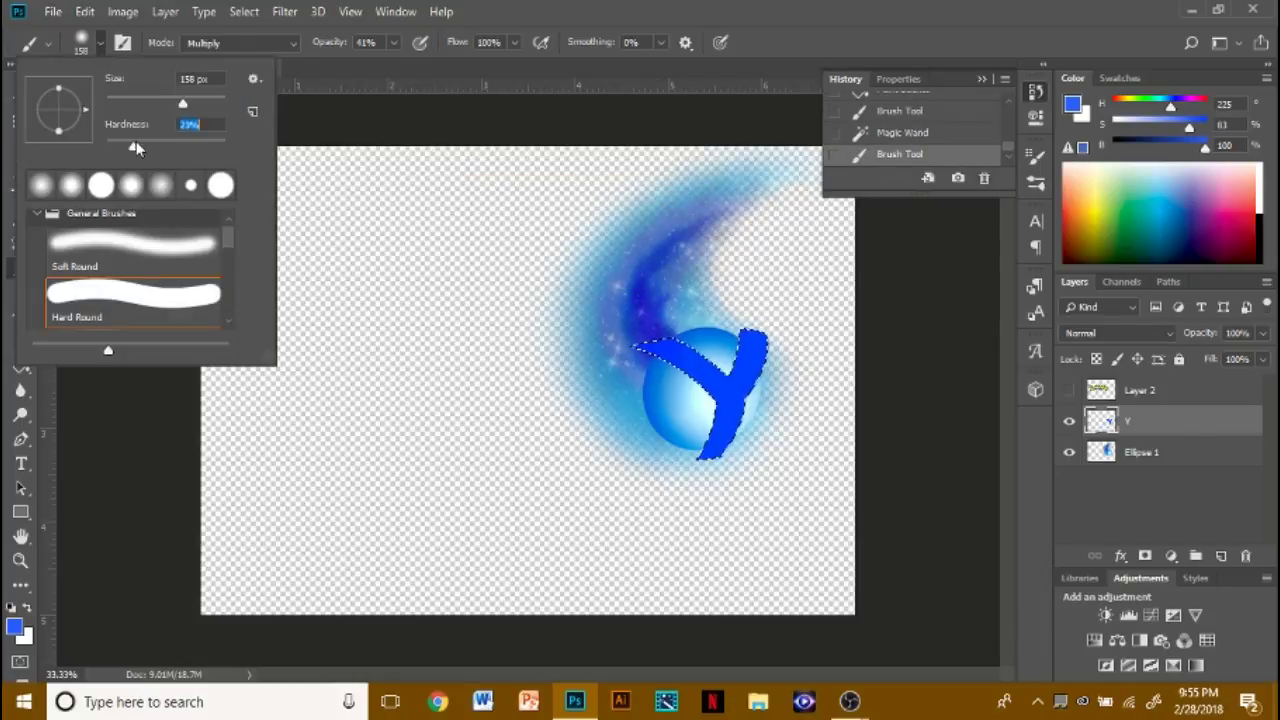
- Darken the Y's left arm and the left edge of its stem with Multiply strokes at up to 70% opacity
{"action": "left_click", "coordinate": [622, 325]}
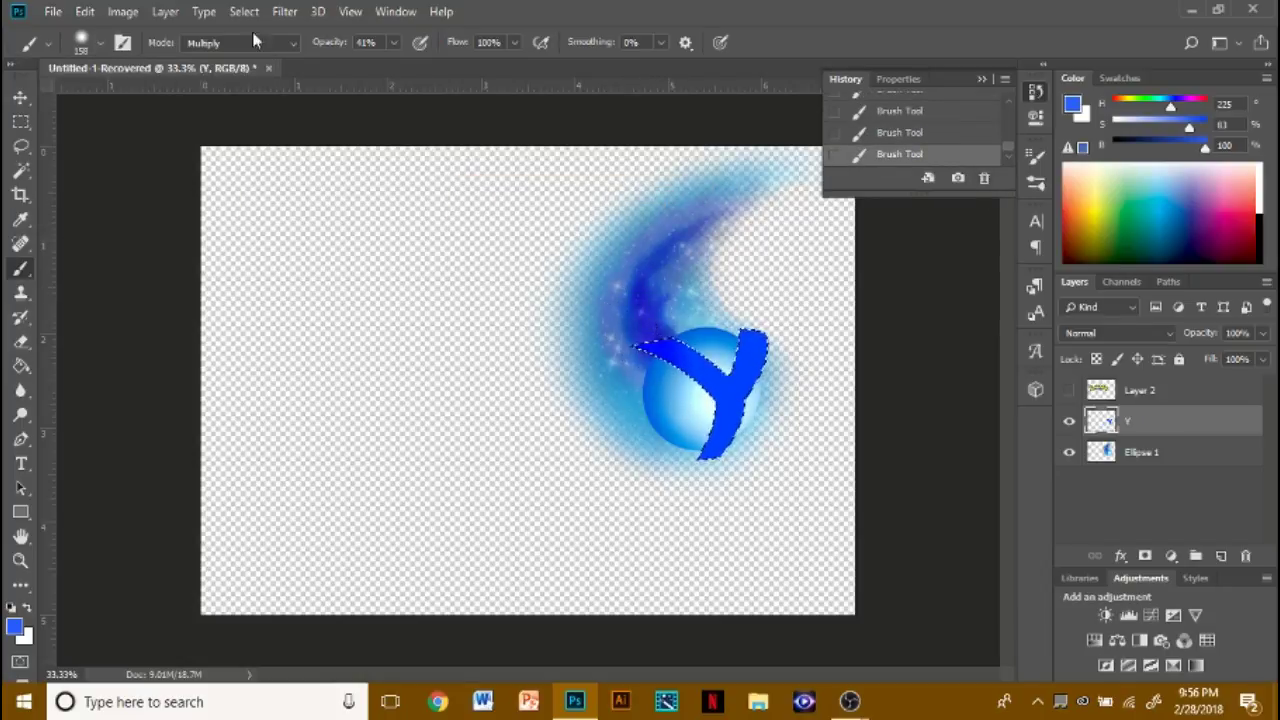
{"action": "left_click", "coordinate": [634, 370]}
{"action": "left_click", "coordinate": [640, 338]}
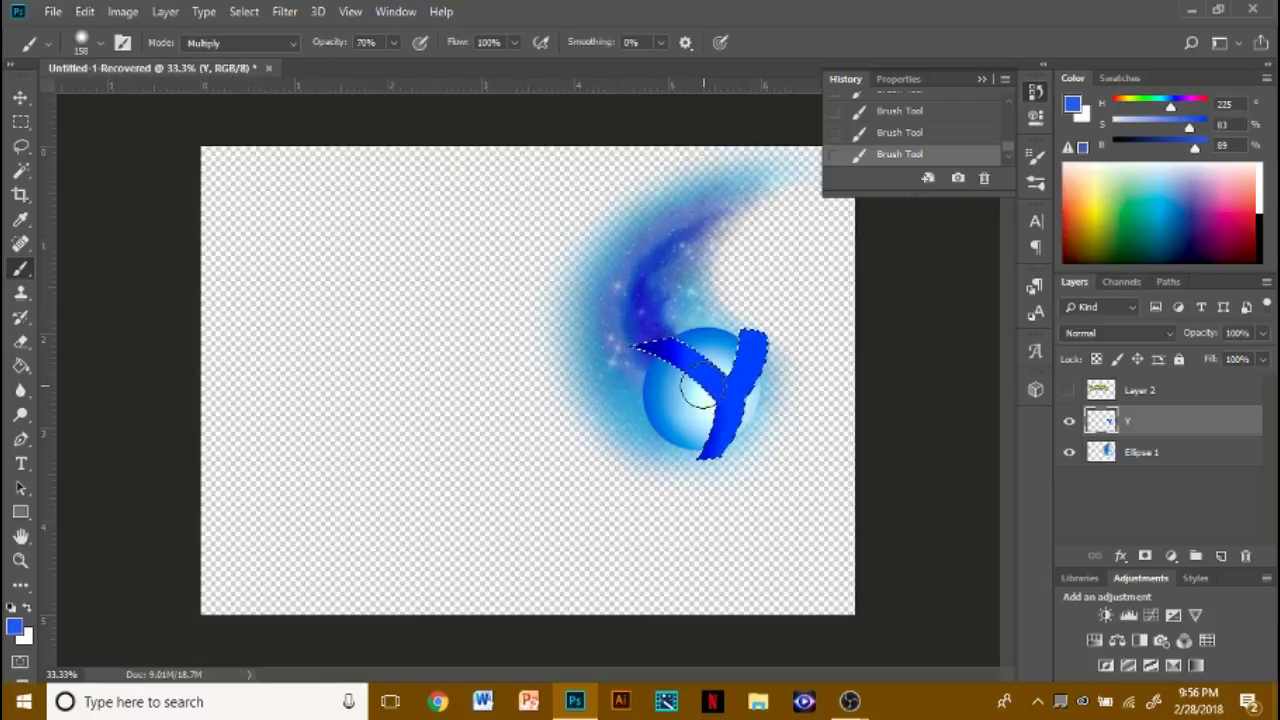
- Lighten the right edge of the Y with Color Dodge strokes at 41% opacity and clear the selection
{"action": "left_click", "coordinate": [240, 43]}
{"action": "left_click", "coordinate": [230, 236]}
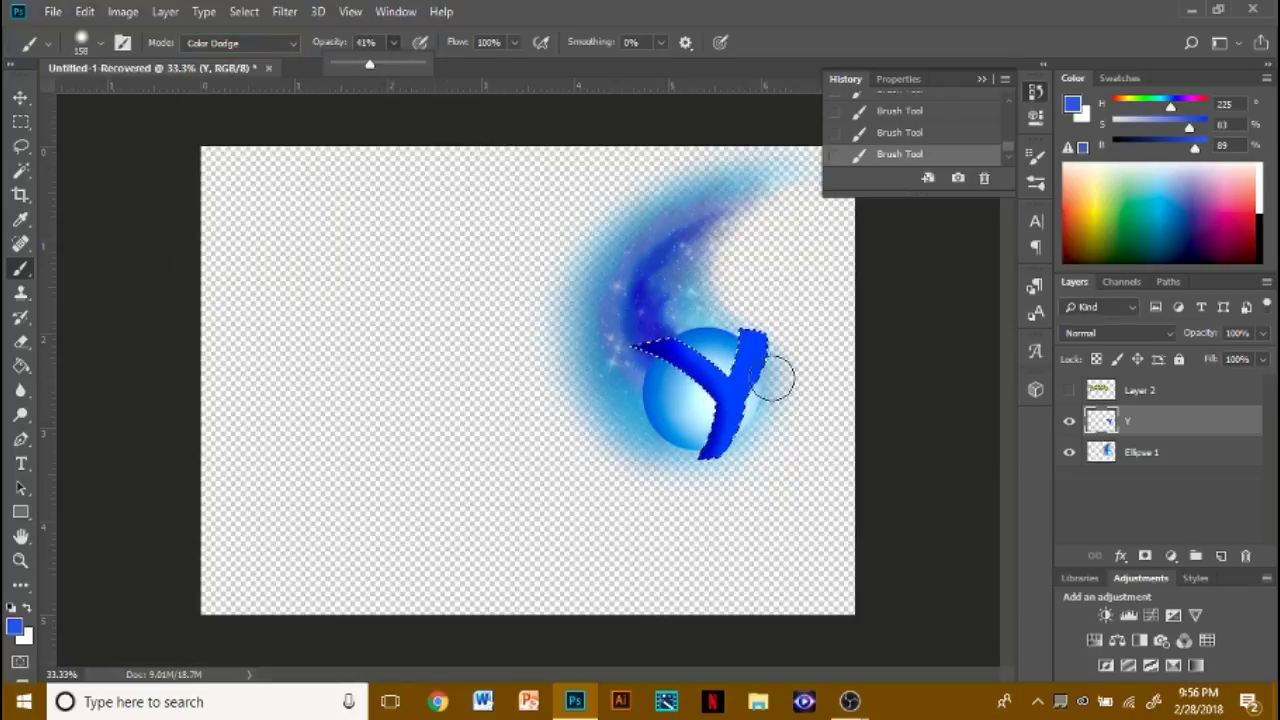
{"action": "left_click_drag", "start_coordinate": [754, 350], "coordinate": [769, 425]}
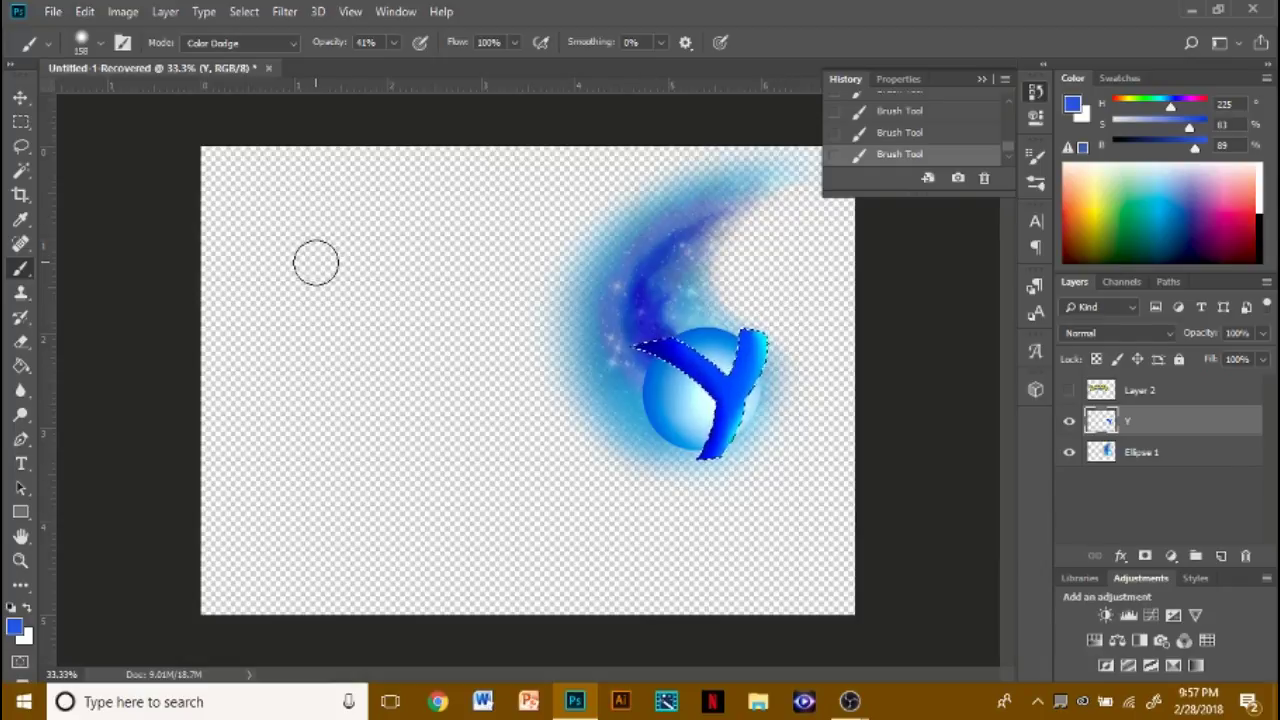
{"action": "key", "text": "w"}
{"action": "key", "text": "ctrl+d"}
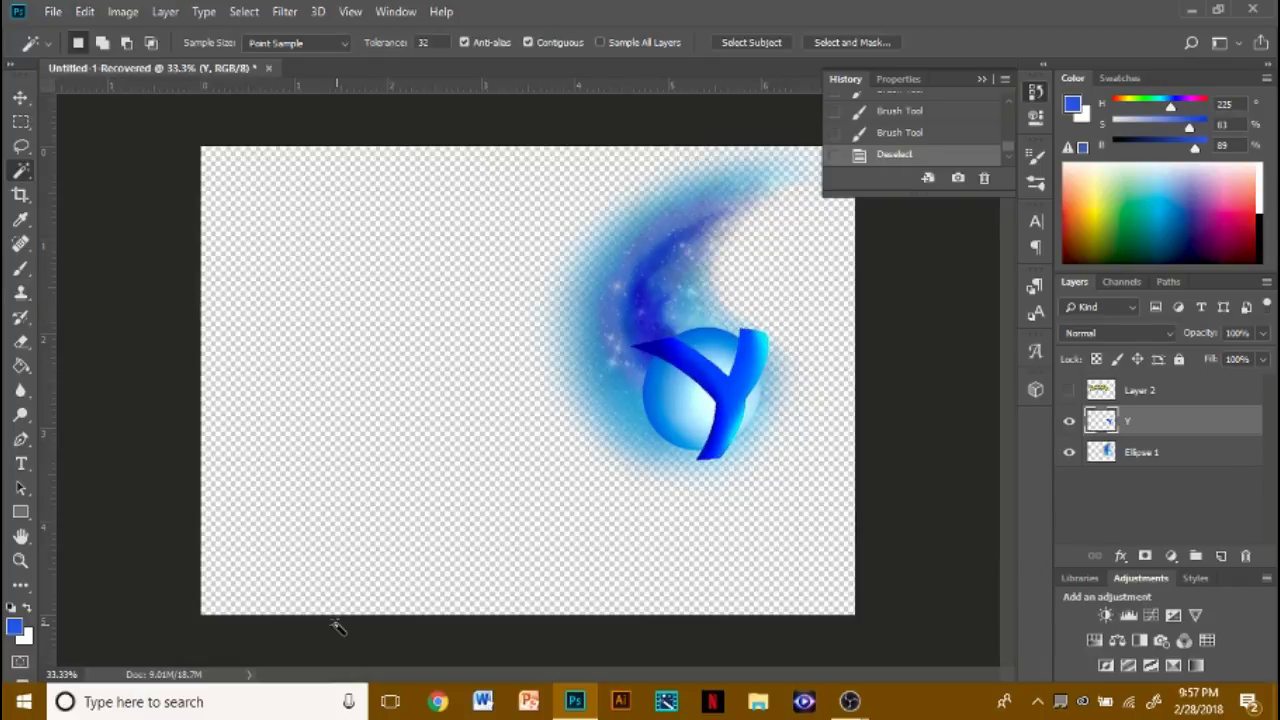
- Show the Pokémon logo layer, scale the logo down and place it beside the orb's upper-left edge
{"action": "left_click", "coordinate": [1069, 390]}
{"action": "key", "text": "v"}
{"action": "left_click_drag", "start_coordinate": [577, 275], "coordinate": [548, 342]}
{"action": "left_click_drag", "start_coordinate": [200, 251], "coordinate": [257, 274]}
{"action": "left_click", "coordinate": [846, 42]}
{"action": "left_click_drag", "start_coordinate": [590, 300], "coordinate": [568, 256]}
- Select the Y layer and add its differently shaded areas to one Magic Wand selection
{"action": "left_click", "coordinate": [745, 418], "text": "ctrl"}
{"action": "key", "text": "w"}
{"action": "left_click", "coordinate": [680, 362]}
{"action": "left_click", "coordinate": [690, 370]}
{"action": "left_click", "coordinate": [703, 380]}
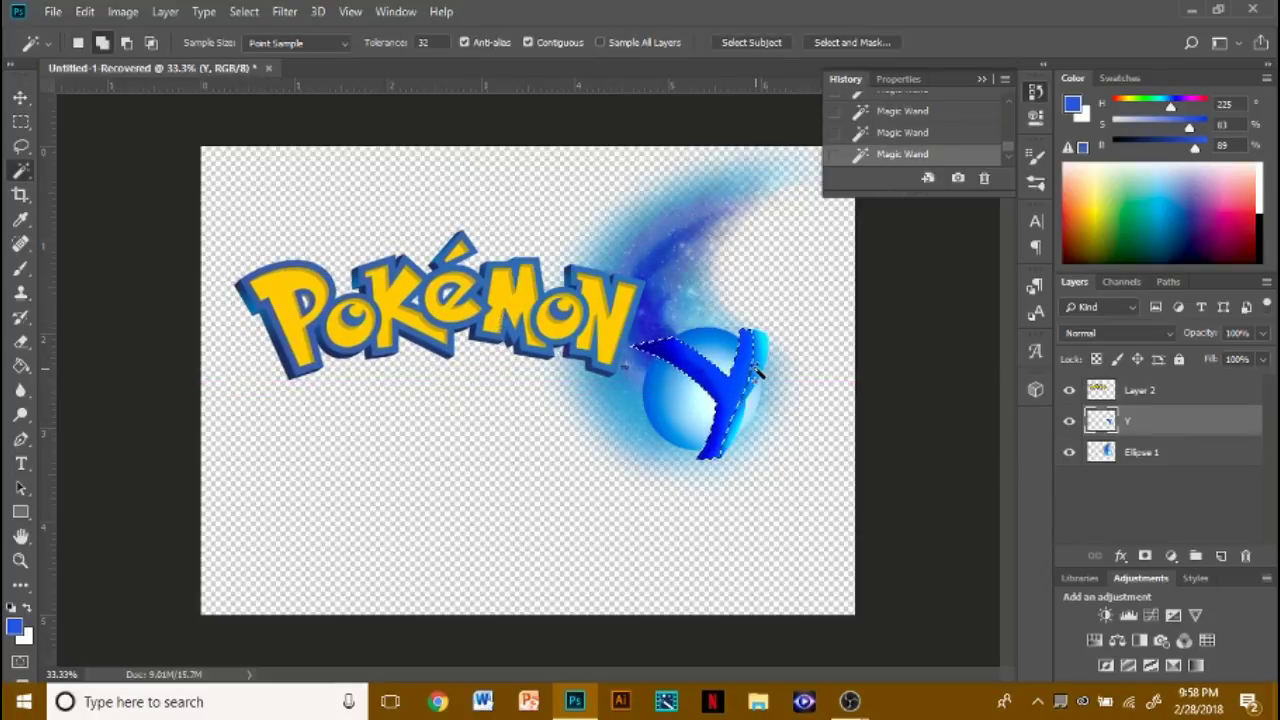
- Darken the tip of the Y's left arm with Multiply brush strokes at 41% opacity and clear the selection
{"action": "left_click", "coordinate": [21, 269]}
{"action": "left_click", "coordinate": [240, 43]}
{"action": "left_click", "coordinate": [276, 180]}
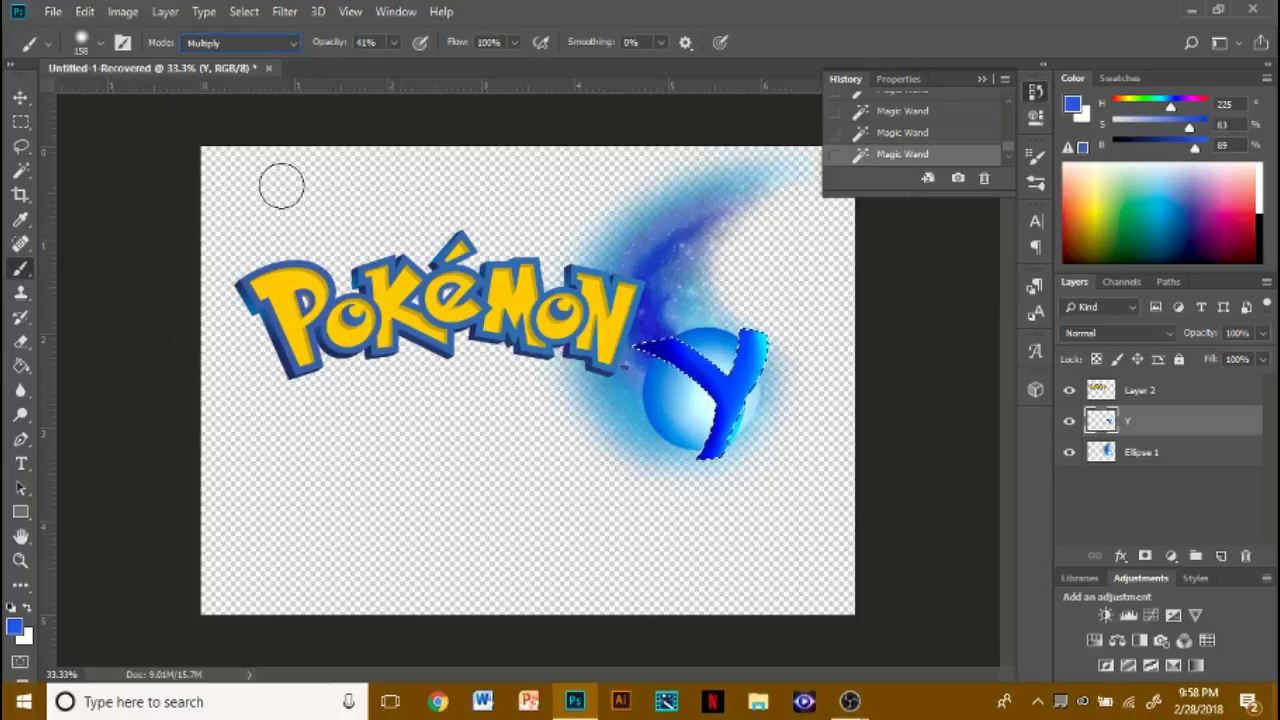
{"action": "left_click", "coordinate": [645, 370]}
{"action": "left_click", "coordinate": [648, 367]}
{"action": "left_click", "coordinate": [649, 350]}
{"action": "left_click", "coordinate": [649, 342]}
{"action": "left_click", "coordinate": [21, 171]}
{"action": "left_click", "coordinate": [105, 212]}
- Reposition the Pokémon logo slightly to the right so its last letter meets the tip of the Y's left arm
{"action": "left_click", "coordinate": [21, 98]}
{"action": "left_click", "coordinate": [1140, 391]}
{"action": "mouse_move", "coordinate": [492, 320]}
{"action": "left_mouse_down"}
{"action": "mouse_move", "coordinate": [490, 354]}
{"action": "mouse_move", "coordinate": [485, 322]}
{"action": "left_mouse_up"}
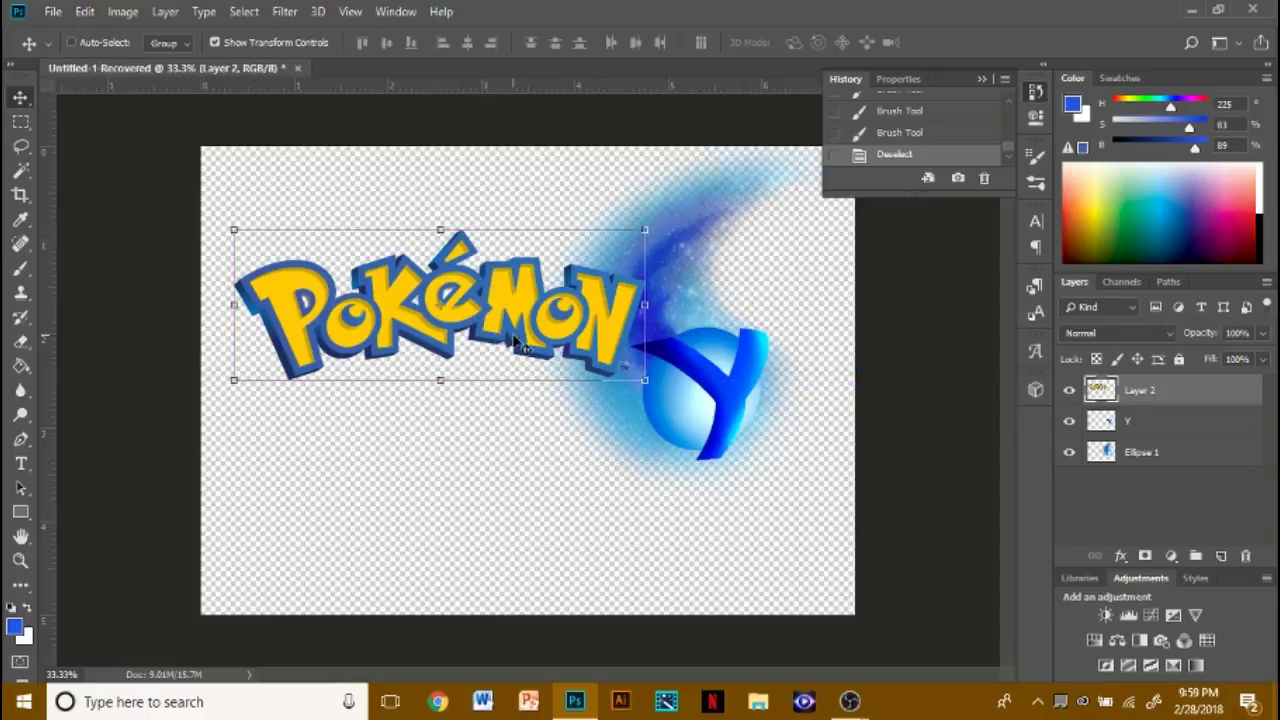
{"action": "mouse_move", "coordinate": [540, 323]}
{"action": "left_mouse_down"}
{"action": "mouse_move", "coordinate": [561, 327]}
{"action": "mouse_move", "coordinate": [560, 313]}
{"action": "left_mouse_up"}
- Try the Pokémon logo layer beneath the Y layer and restore the original layer order
{"action": "key", "text": "ctrl+bracketleft"}
{"action": "left_click_drag", "start_coordinate": [1130, 390], "coordinate": [1130, 434]}
{"action": "left_click", "coordinate": [21, 536]}
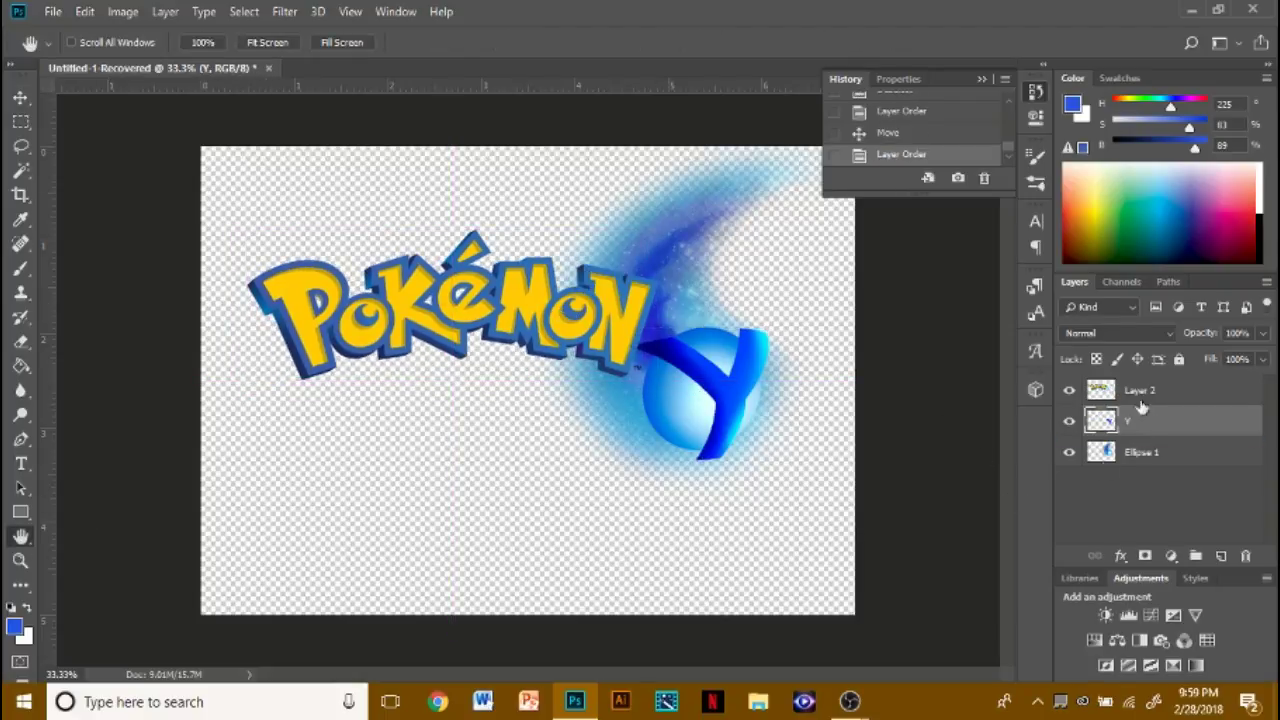
{"action": "left_click", "coordinate": [1140, 391]}
{"action": "left_click", "coordinate": [21, 98]}
{"action": "left_click_drag", "start_coordinate": [388, 317], "coordinate": [388, 316]}
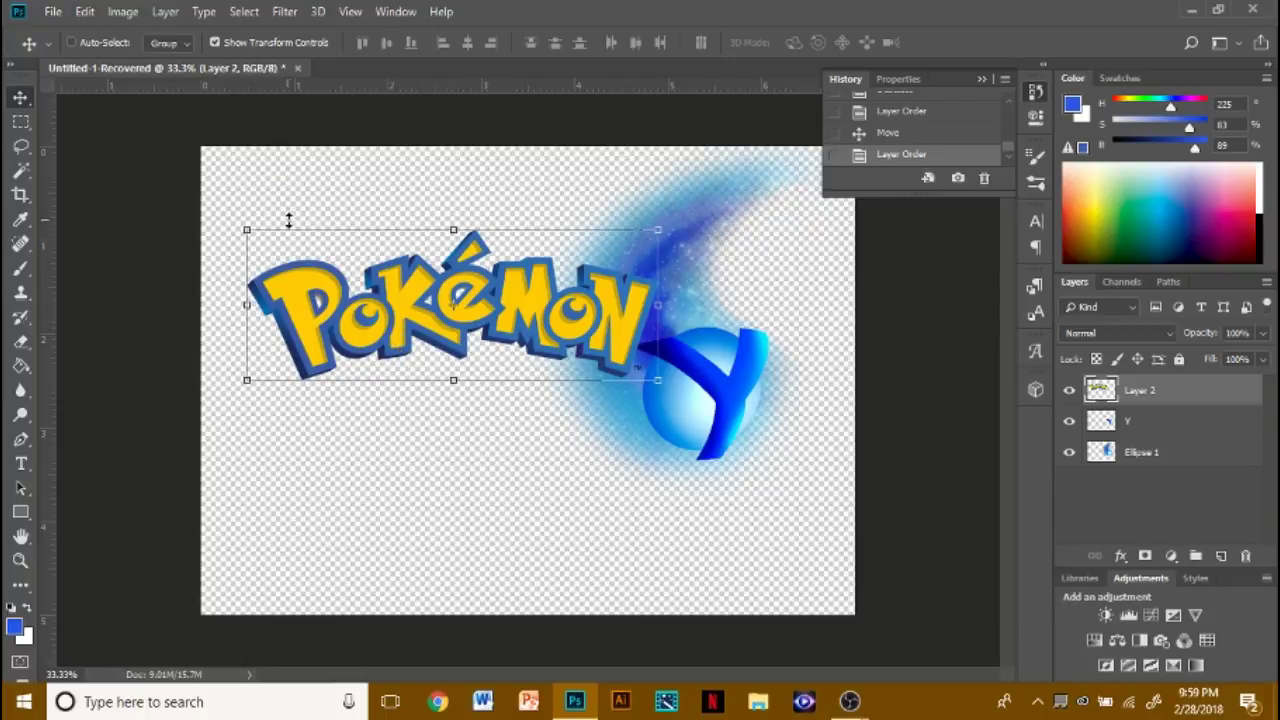
- Add a text box below the Pokémon logo with the text COMET in blue 65 pt Arial Bold
{"action": "left_click", "coordinate": [20, 463]}
{"action": "left_click_drag", "start_coordinate": [292, 444], "coordinate": [643, 541]}
{"action": "left_click", "coordinate": [480, 42]}
{"action": "left_click", "coordinate": [487, 283]}
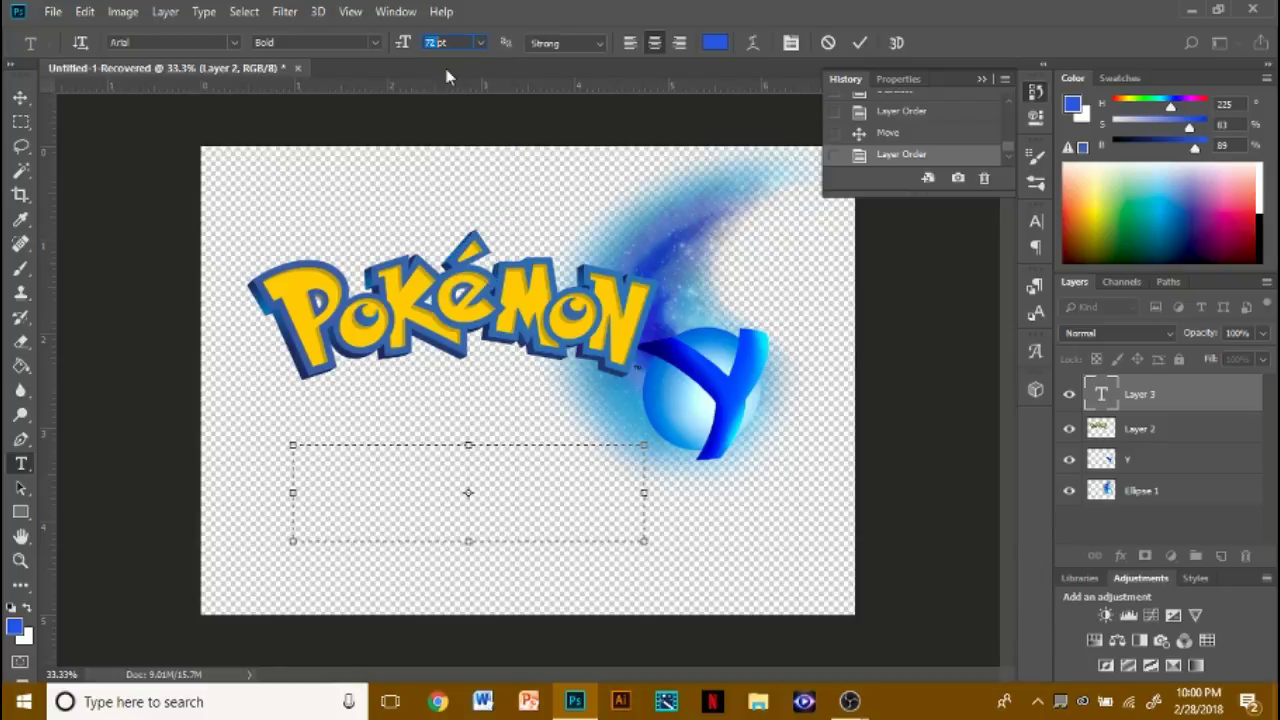
{"action": "type", "text": "COMET"}
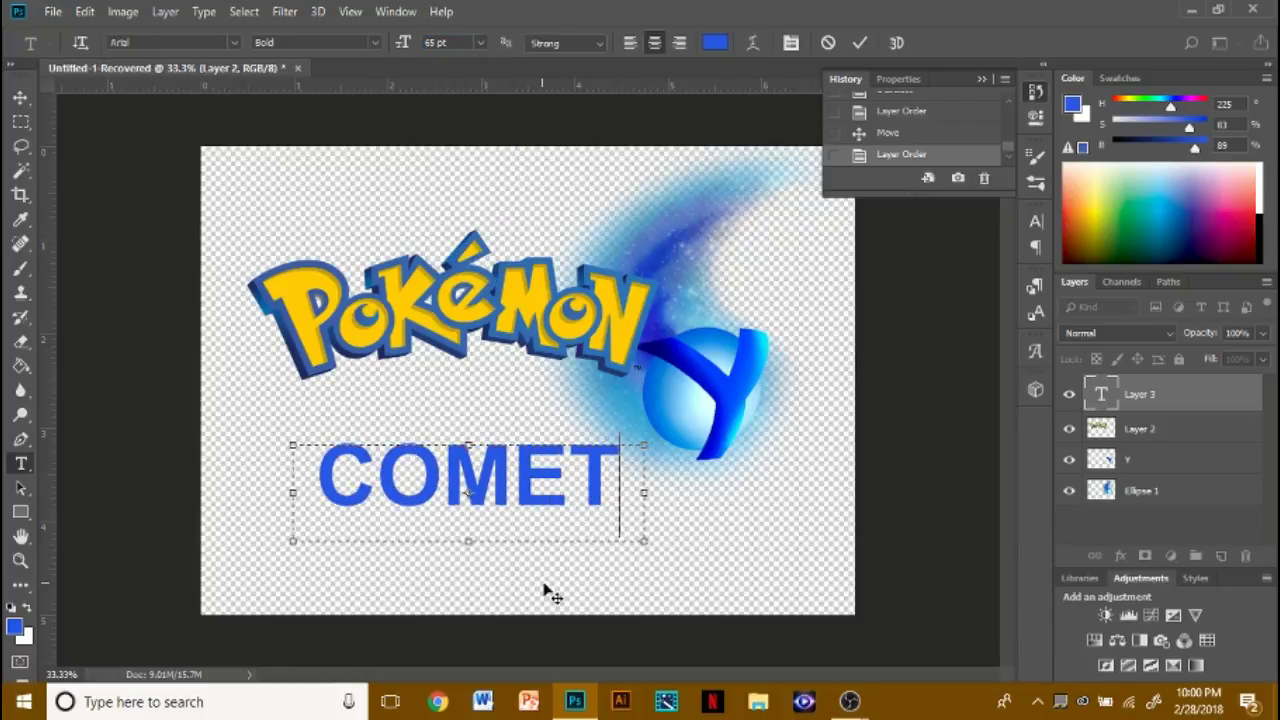
- Change the COMET text's font to Fontdinerdotcom Huggable Regular
{"action": "left_click_drag", "start_coordinate": [620, 478], "coordinate": [316, 485]}
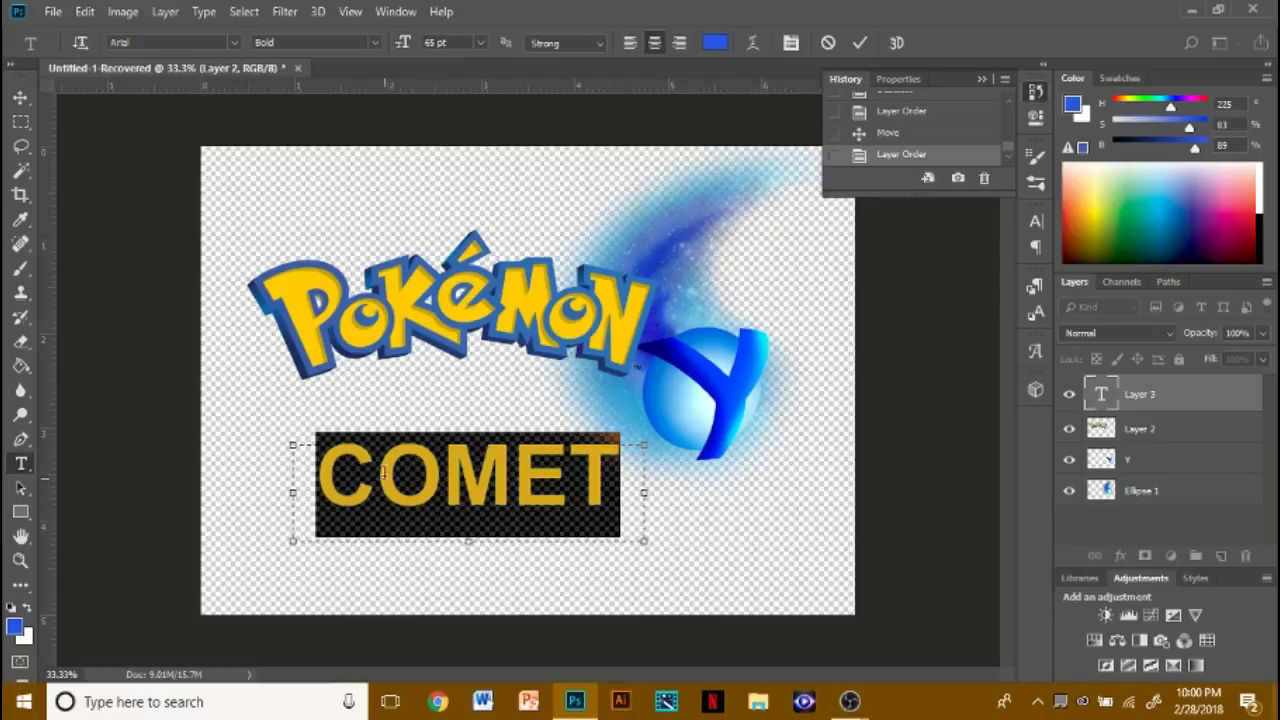
{"action": "left_click", "coordinate": [375, 42]}
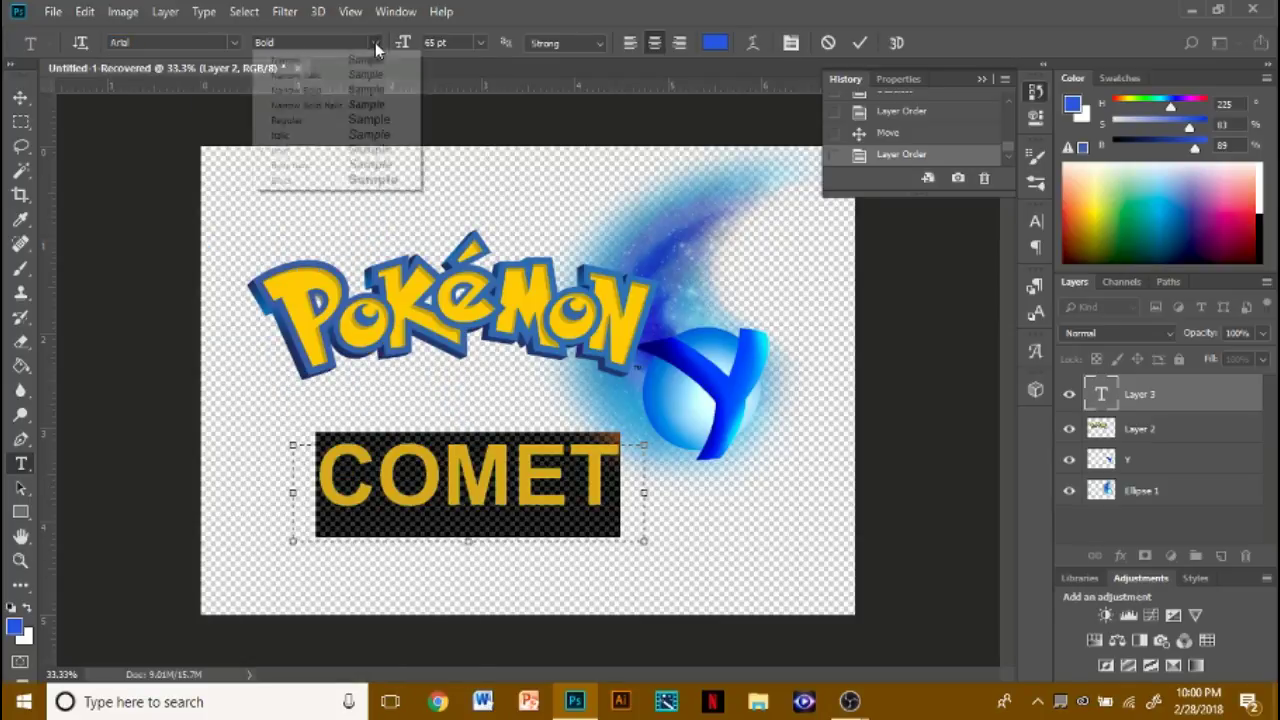
{"action": "left_click", "coordinate": [290, 119]}
{"action": "left_click", "coordinate": [233, 42]}
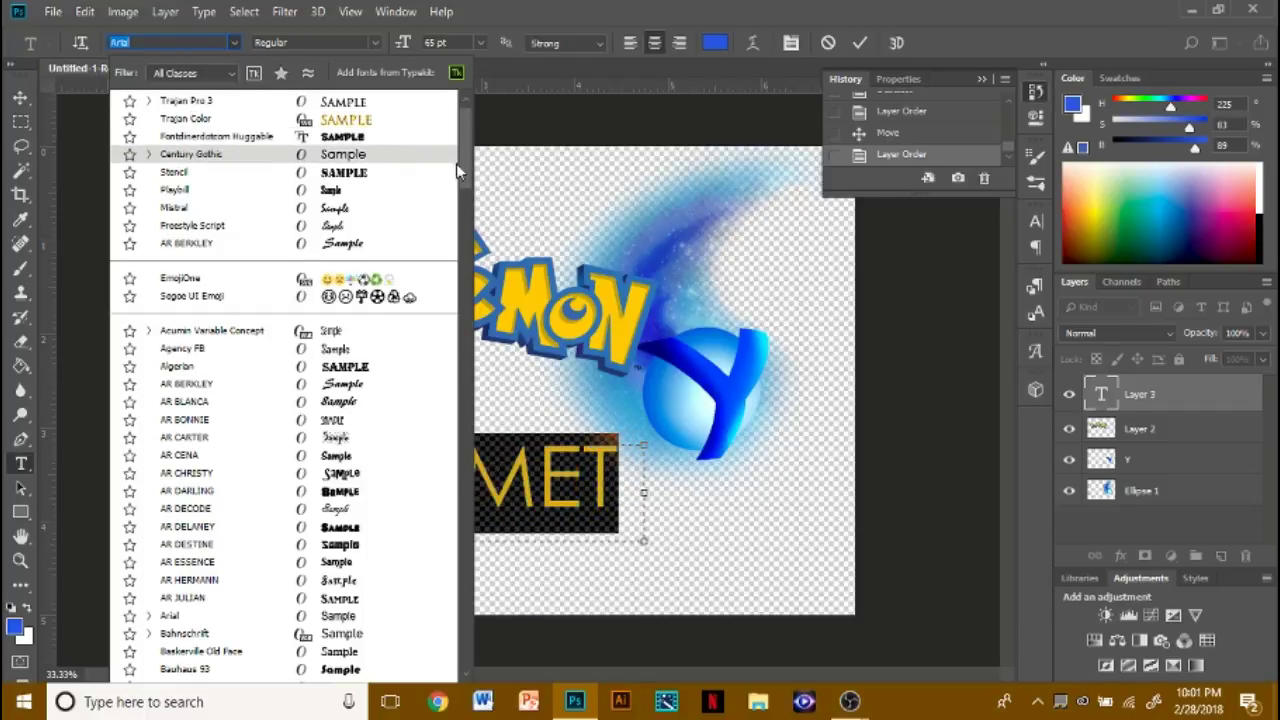
{"action": "scroll", "coordinate": [383, 366], "scroll_direction": "down", "scroll_amount": 15}
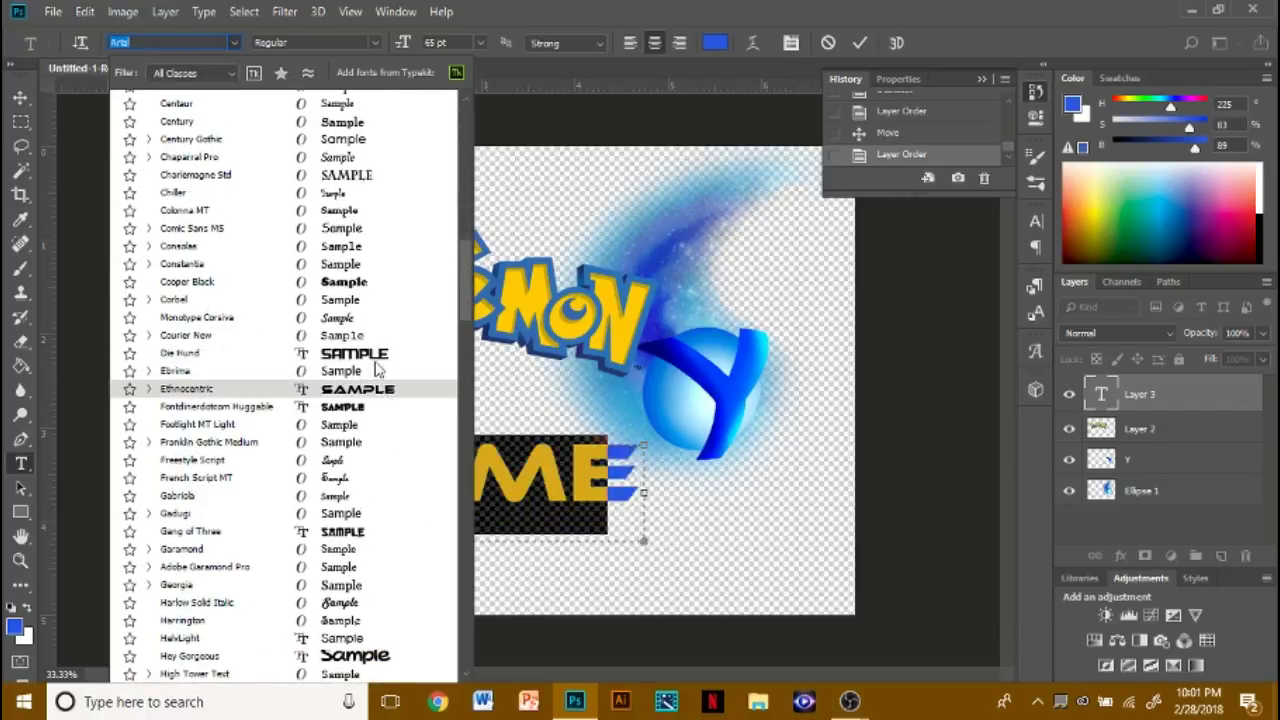
{"action": "scroll", "coordinate": [463, 425], "scroll_direction": "down", "scroll_amount": 15}
{"action": "scroll", "coordinate": [463, 450], "scroll_direction": "down", "scroll_amount": 15}
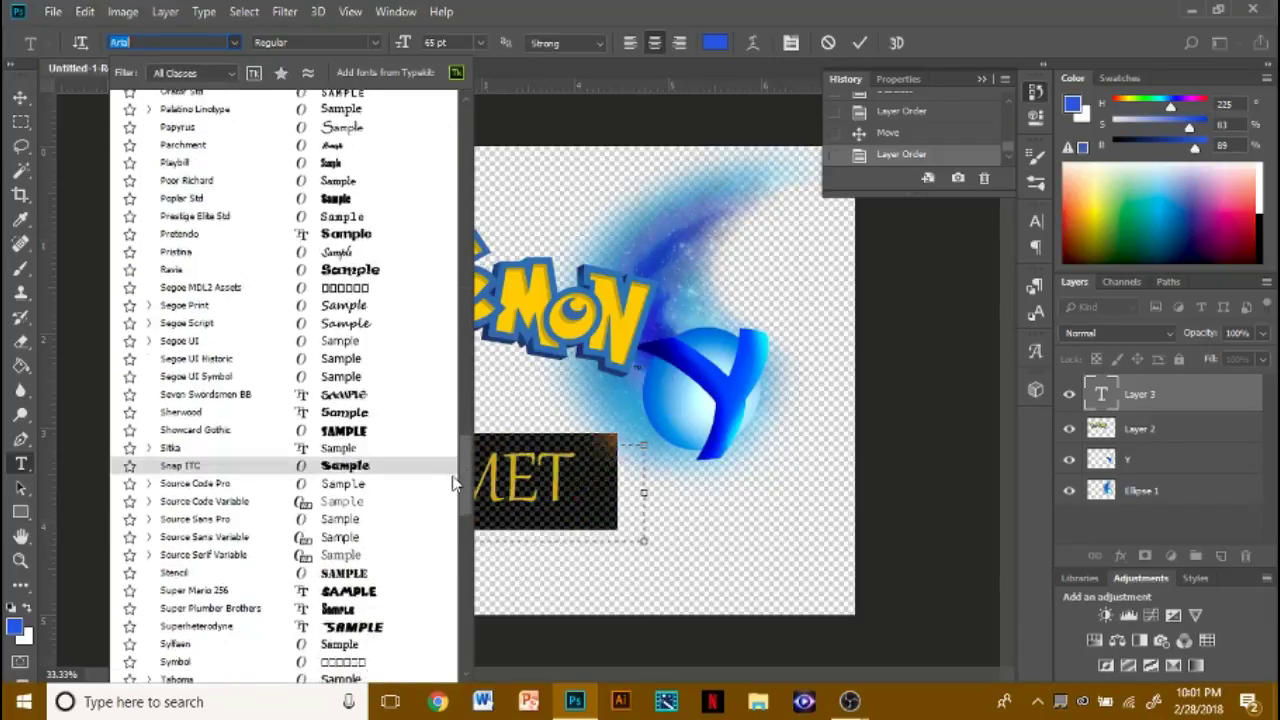
{"action": "scroll", "coordinate": [423, 417], "scroll_direction": "up", "scroll_amount": 15}
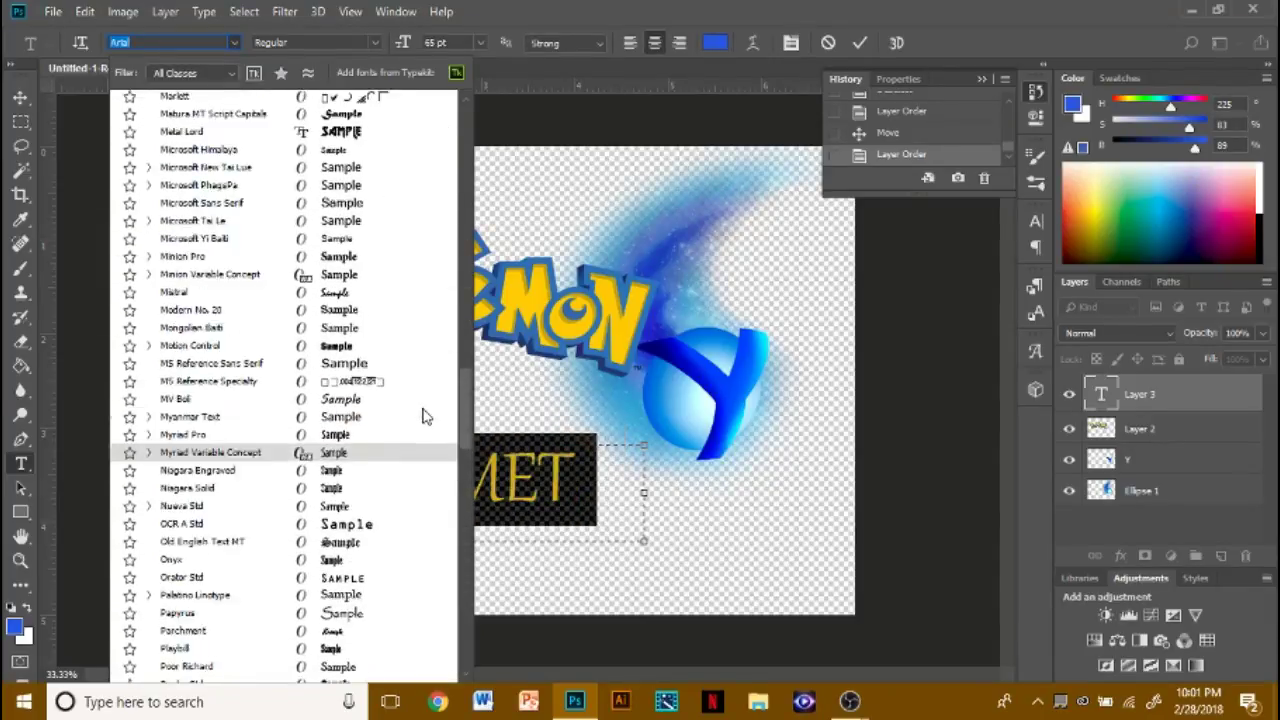
{"action": "scroll", "coordinate": [420, 405], "scroll_direction": "up", "scroll_amount": 15}
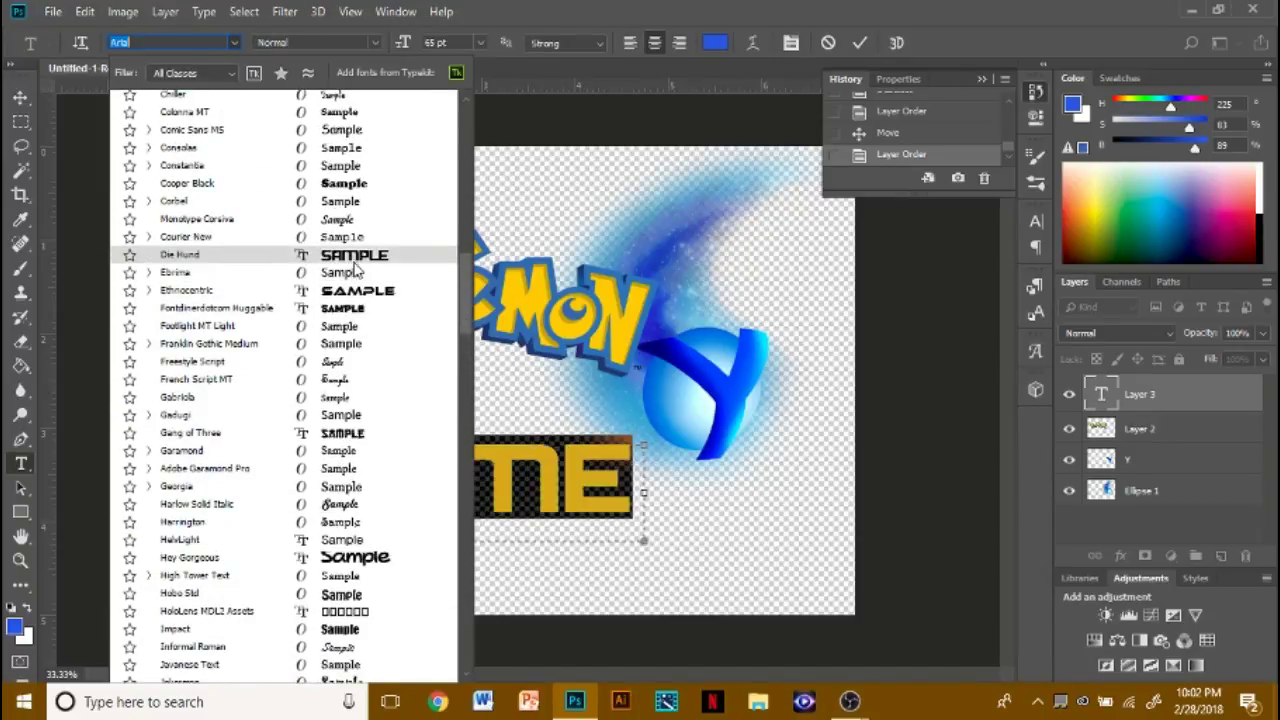
{"action": "key", "text": "Escape"}
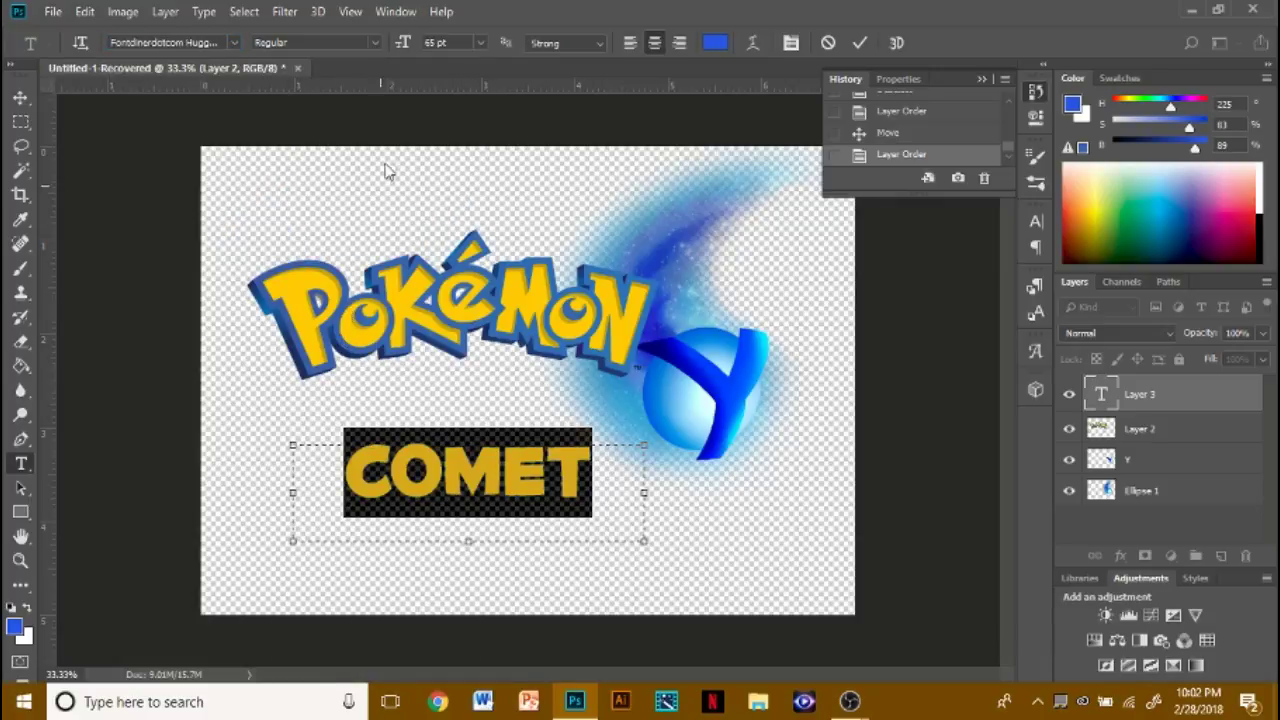
- Enlarge the COMET text and place it directly beneath the Pokémon logo, beside the orb
{"action": "left_click", "coordinate": [480, 42]}
{"action": "left_click", "coordinate": [455, 272]}
{"action": "key", "text": "ctrl+Return"}
{"action": "key", "text": "v"}
{"action": "left_click_drag", "start_coordinate": [404, 501], "coordinate": [418, 441]}
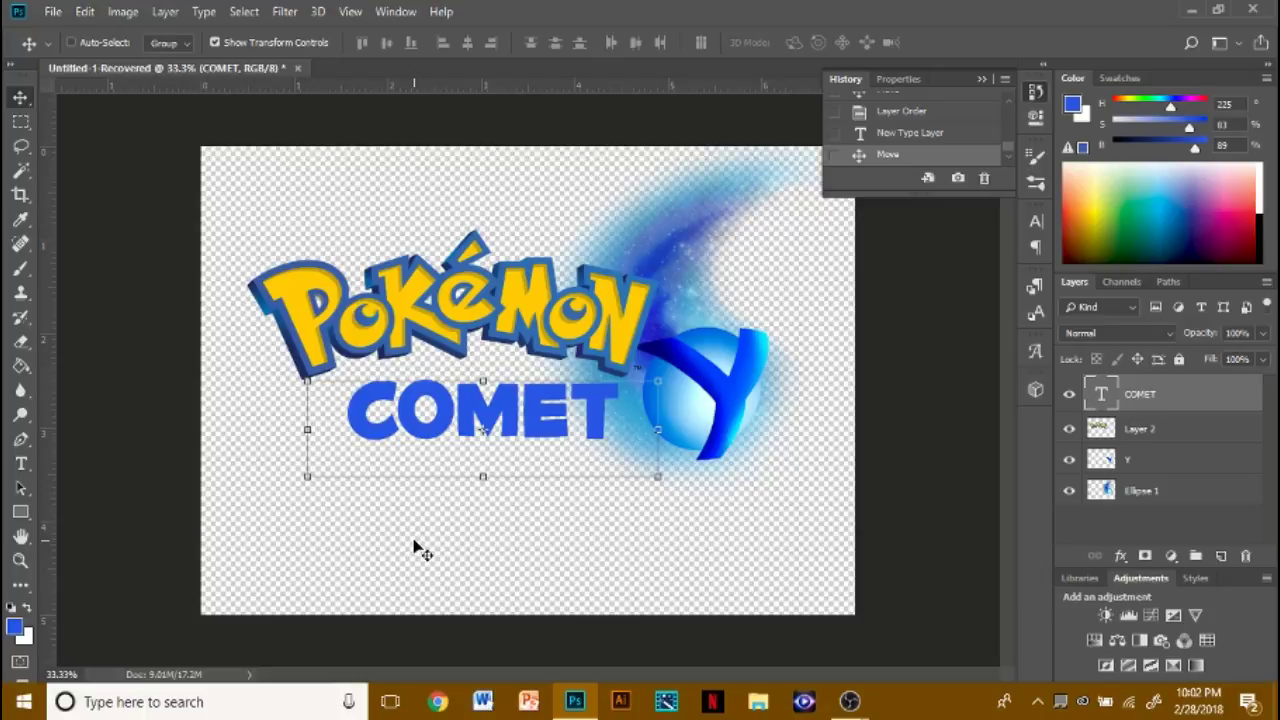
{"action": "left_click_drag", "start_coordinate": [535, 415], "coordinate": [537, 423]}
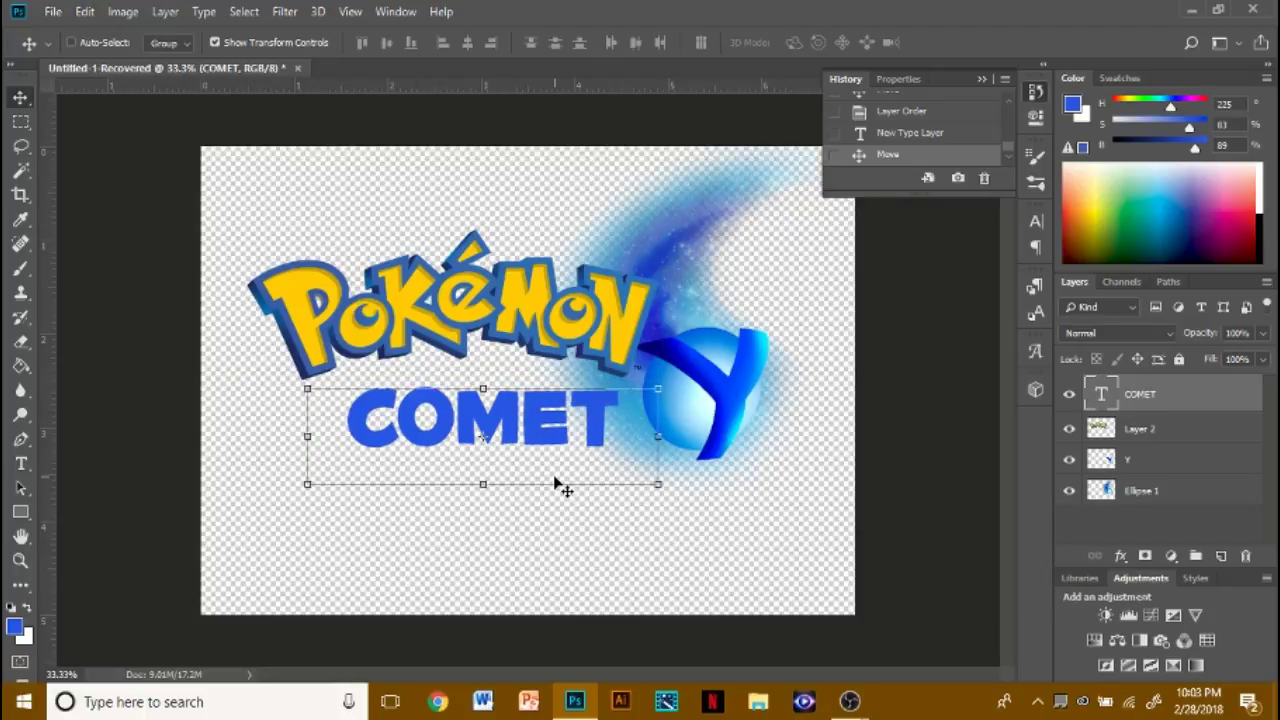
{"action": "left_click_drag", "start_coordinate": [565, 425], "coordinate": [565, 410]}
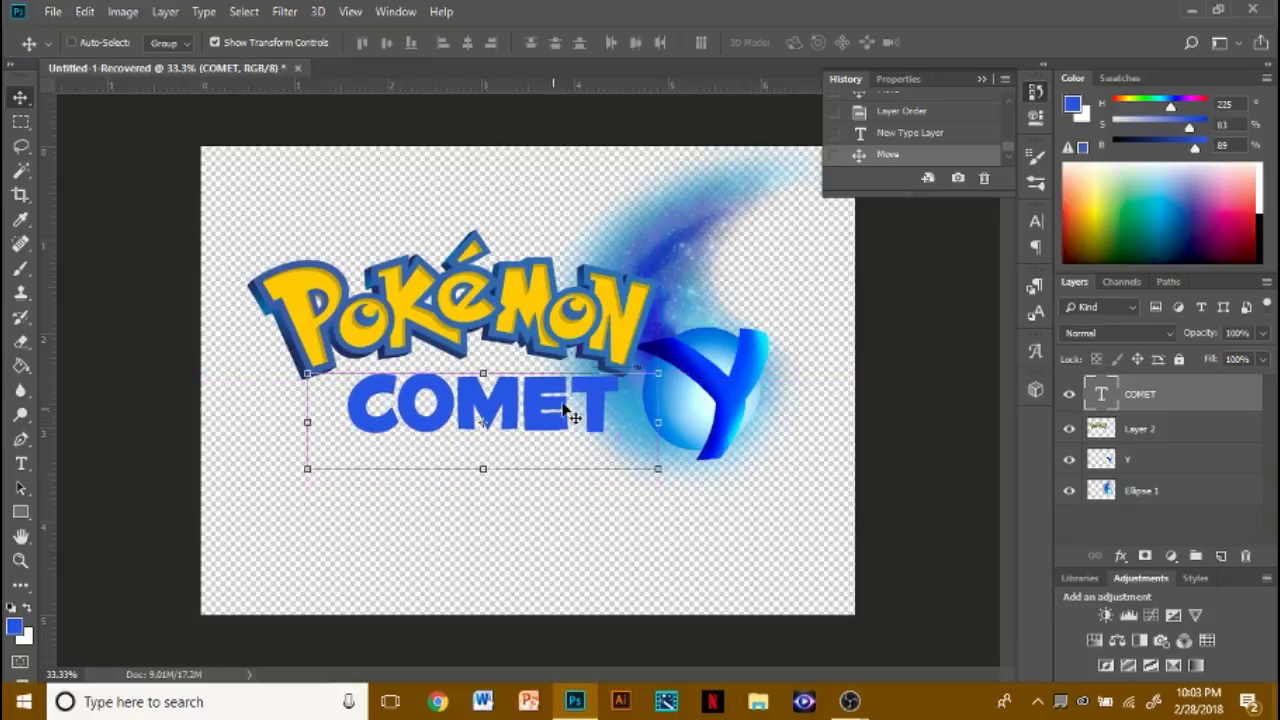
{"action": "left_click_drag", "start_coordinate": [440, 450], "coordinate": [434, 462]}
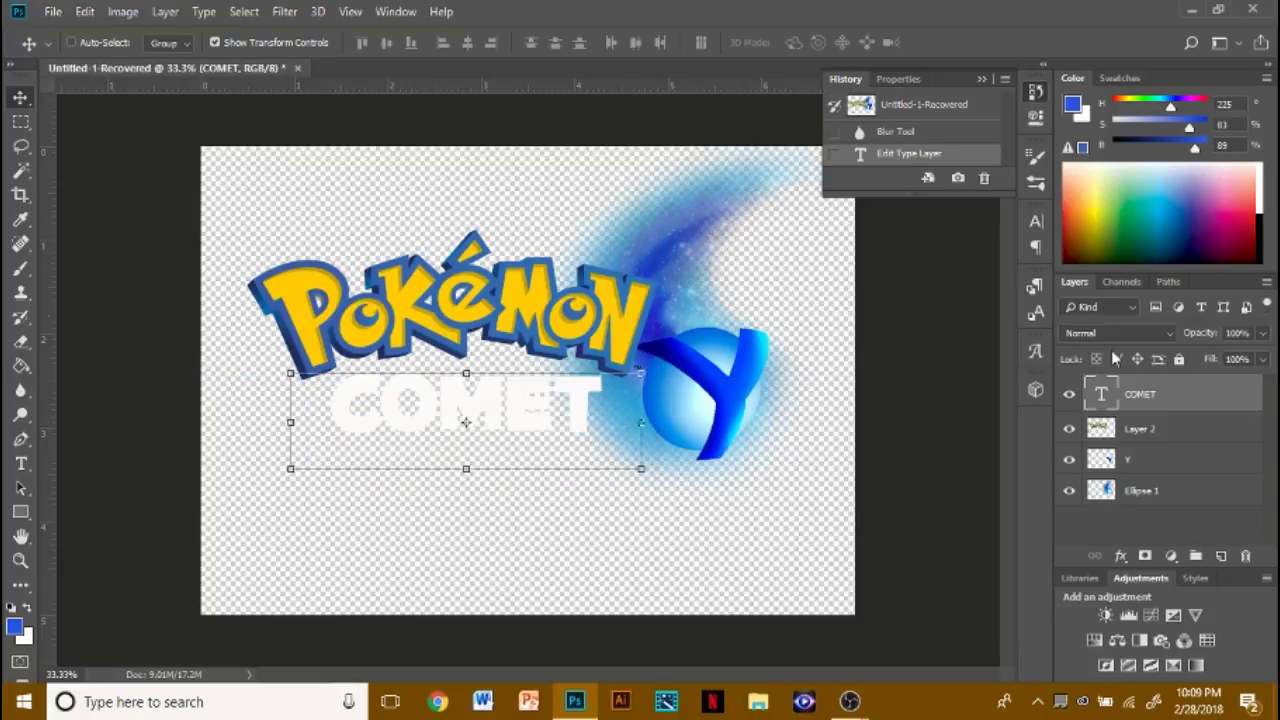
- Open the Starsinthesky.jpg image as a separate document
{"action": "left_click", "coordinate": [53, 11]}
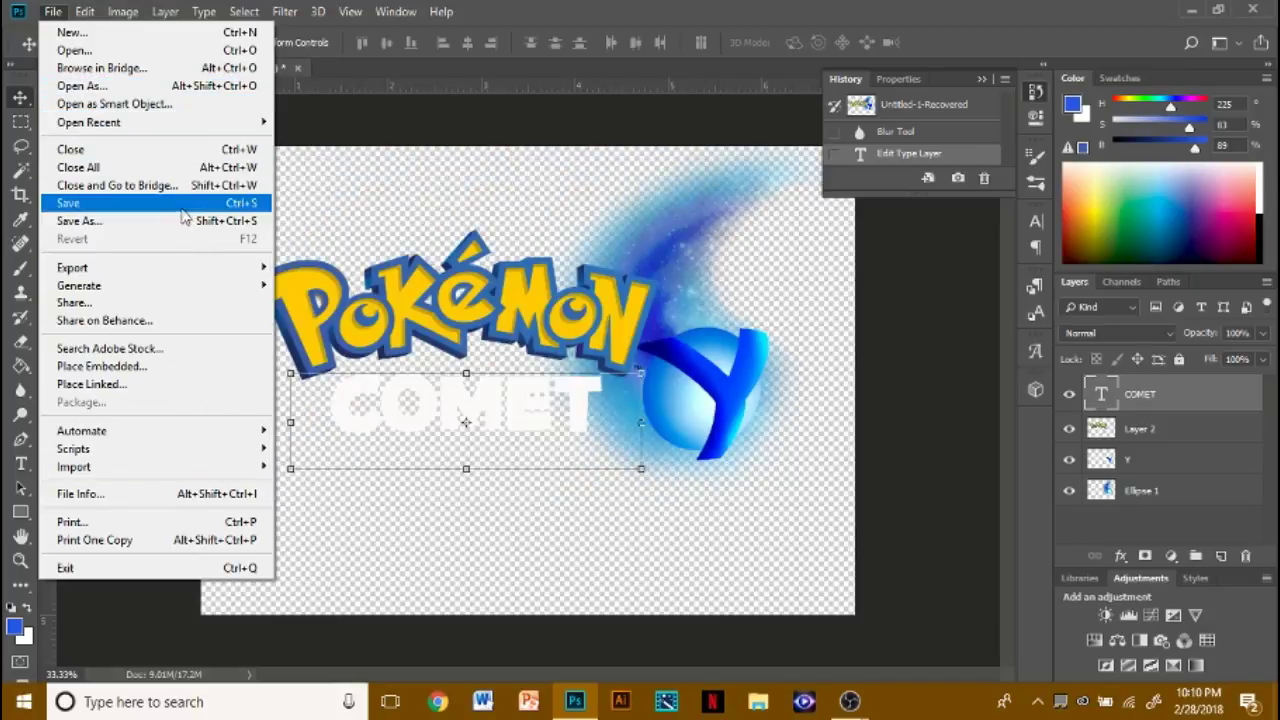
{"action": "left_click", "coordinate": [170, 53]}
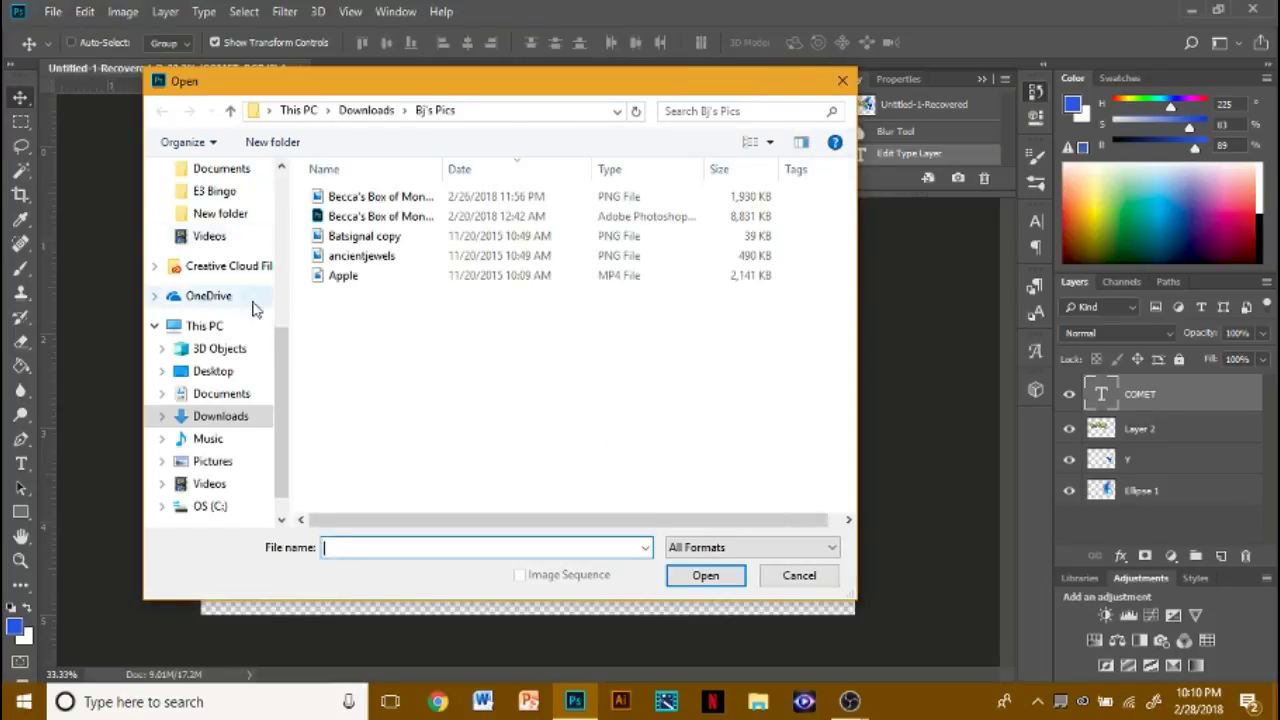
{"action": "scroll", "coordinate": [254, 304], "scroll_direction": "up", "scroll_amount": 2}
{"action": "left_click", "coordinate": [208, 192]}
{"action": "left_click_drag", "start_coordinate": [849, 190], "coordinate": [852, 480]}
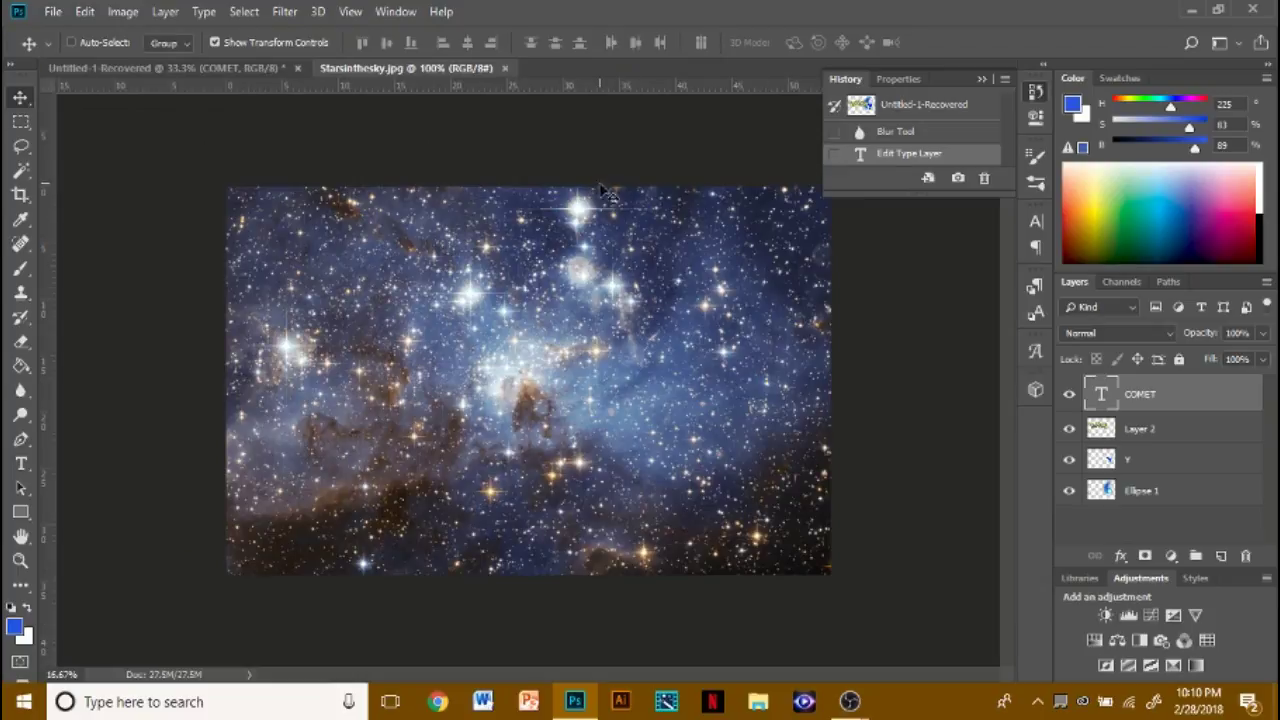
- Bring the star image into the logo document, scale it down below the Pokémon logo and order it under the COMET layer
{"action": "left_click", "coordinate": [1242, 398]}
{"action": "key", "text": "ctrl+t"}
{"action": "left_click_drag", "start_coordinate": [226, 190], "coordinate": [652, 466]}
{"action": "left_click_drag", "start_coordinate": [714, 505], "coordinate": [528, 532]}
{"action": "left_click", "coordinate": [847, 43]}
{"action": "left_click_drag", "start_coordinate": [528, 532], "coordinate": [492, 461]}
{"action": "left_click_drag", "start_coordinate": [1172, 390], "coordinate": [1175, 441]}
{"action": "left_click_drag", "start_coordinate": [588, 400], "coordinate": [541, 490]}
- Scale the COMET text up slightly and centre it over the star image
{"action": "left_click", "coordinate": [1139, 397]}
{"action": "left_click_drag", "start_coordinate": [298, 428], "coordinate": [286, 397]}
{"action": "left_click_drag", "start_coordinate": [403, 457], "coordinate": [397, 443]}
{"action": "left_click", "coordinate": [847, 43]}
{"action": "left_click_drag", "start_coordinate": [535, 451], "coordinate": [545, 449]}
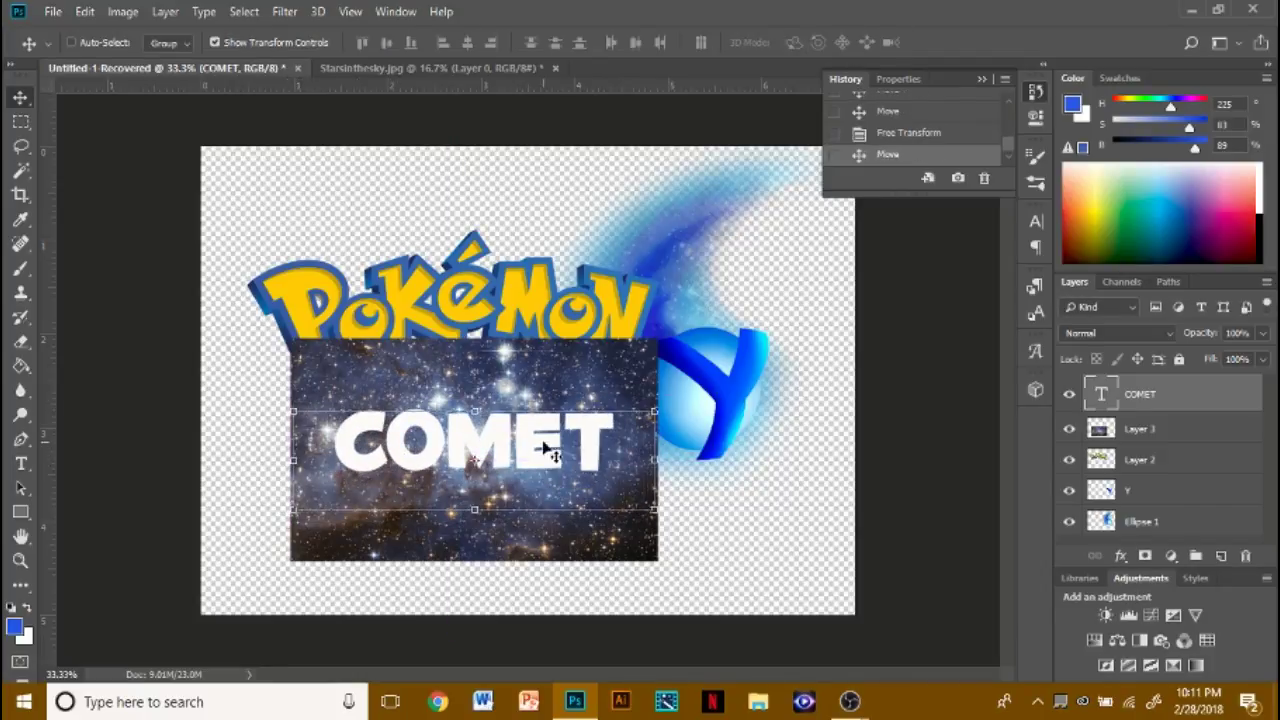
- Lower the COMET layer's fill opacity so the stars show through, and select the star image layer
{"action": "left_click", "coordinate": [1262, 358]}
{"action": "left_click_drag", "start_coordinate": [1262, 382], "coordinate": [1218, 399]}
{"action": "left_click", "coordinate": [1160, 432]}
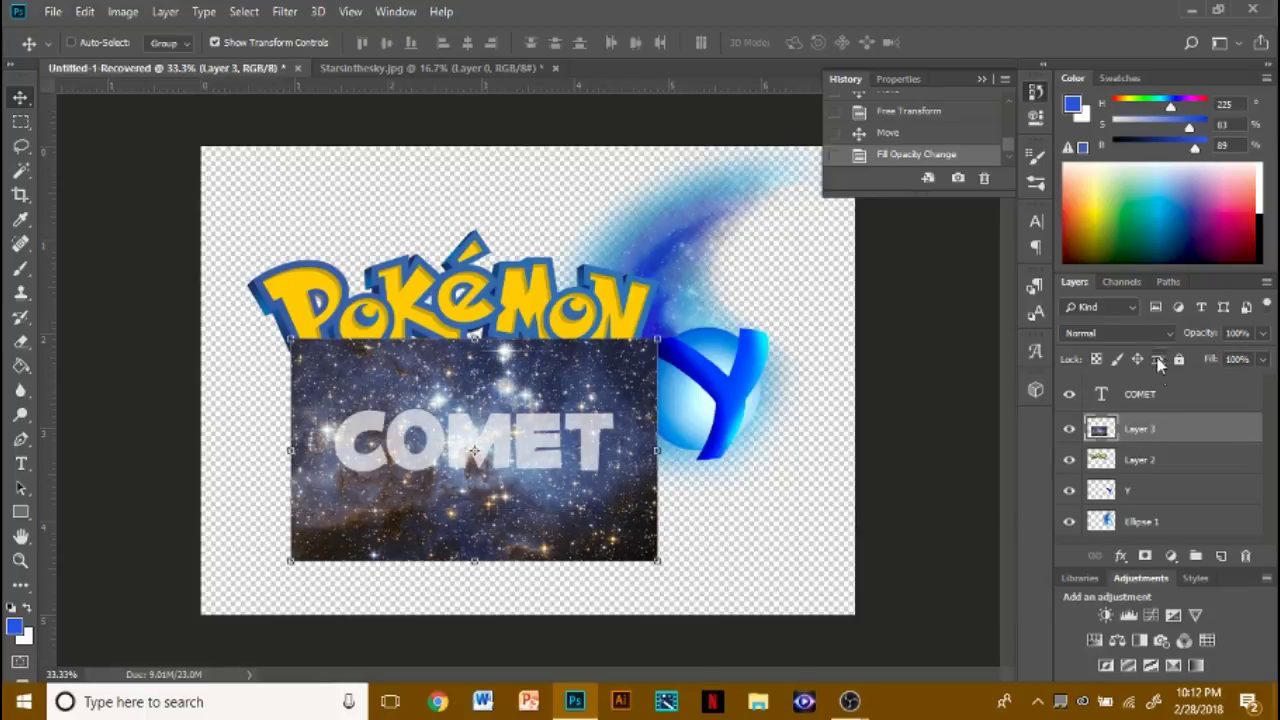
- Try an Auto Contrast correction on the star image layer
{"action": "left_click", "coordinate": [20, 268]}
{"action": "left_click", "coordinate": [240, 42]}
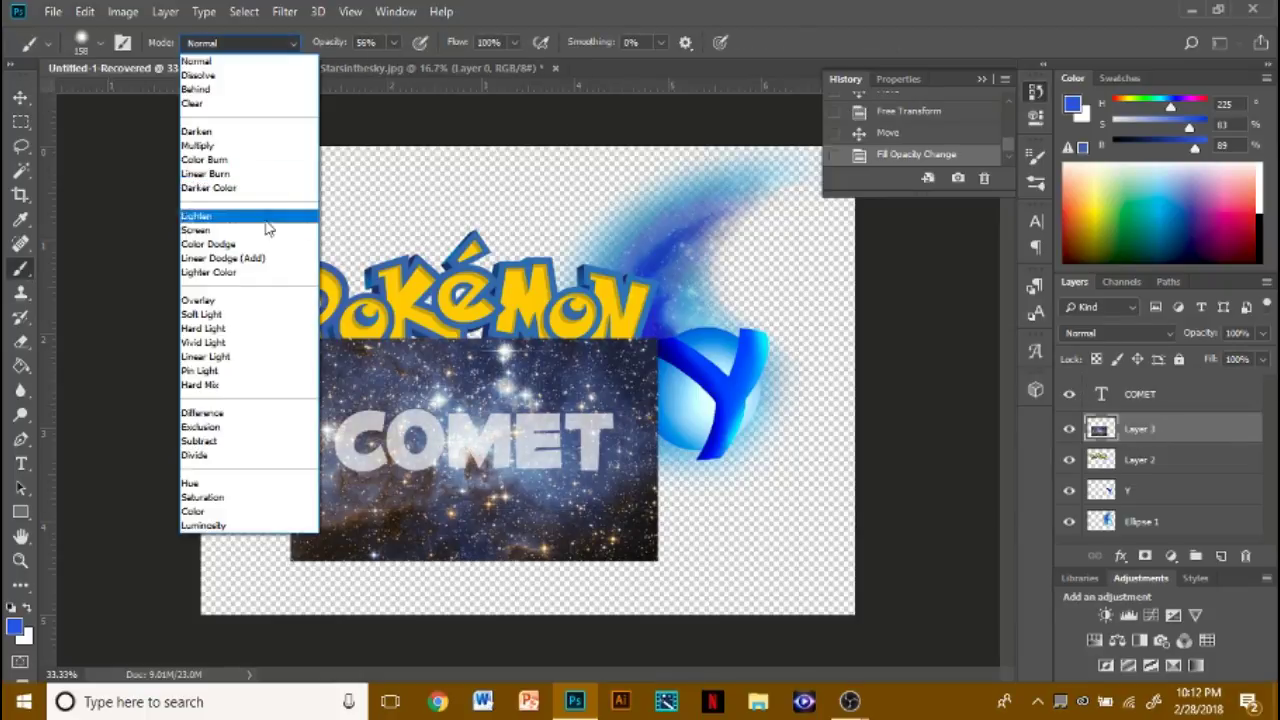
{"action": "left_click", "coordinate": [215, 240]}
{"action": "left_click", "coordinate": [20, 100]}
{"action": "left_click", "coordinate": [123, 11]}
{"action": "left_click", "coordinate": [165, 103]}
{"action": "key", "text": "ctrl+z"}
- Try the Levels and Exposure adjustments on the star image layer
{"action": "left_click", "coordinate": [123, 11]}
{"action": "mouse_move", "coordinate": [152, 61]}
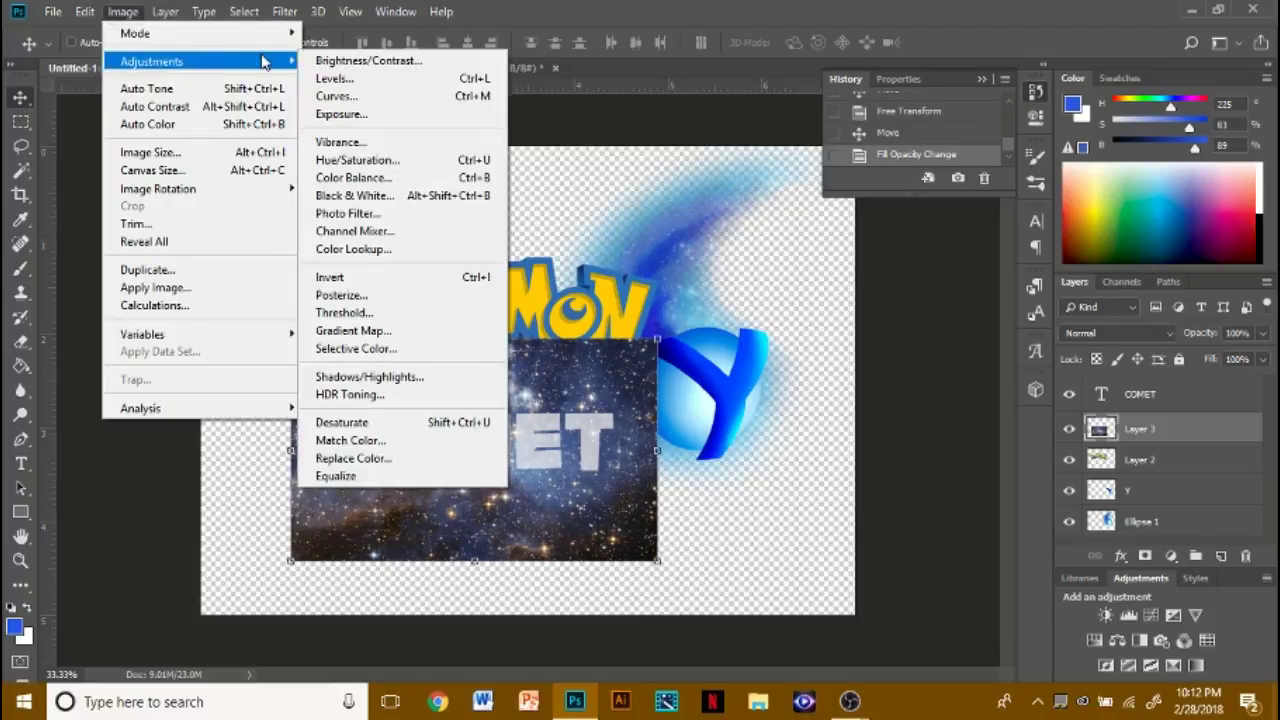
{"action": "left_click", "coordinate": [355, 86]}
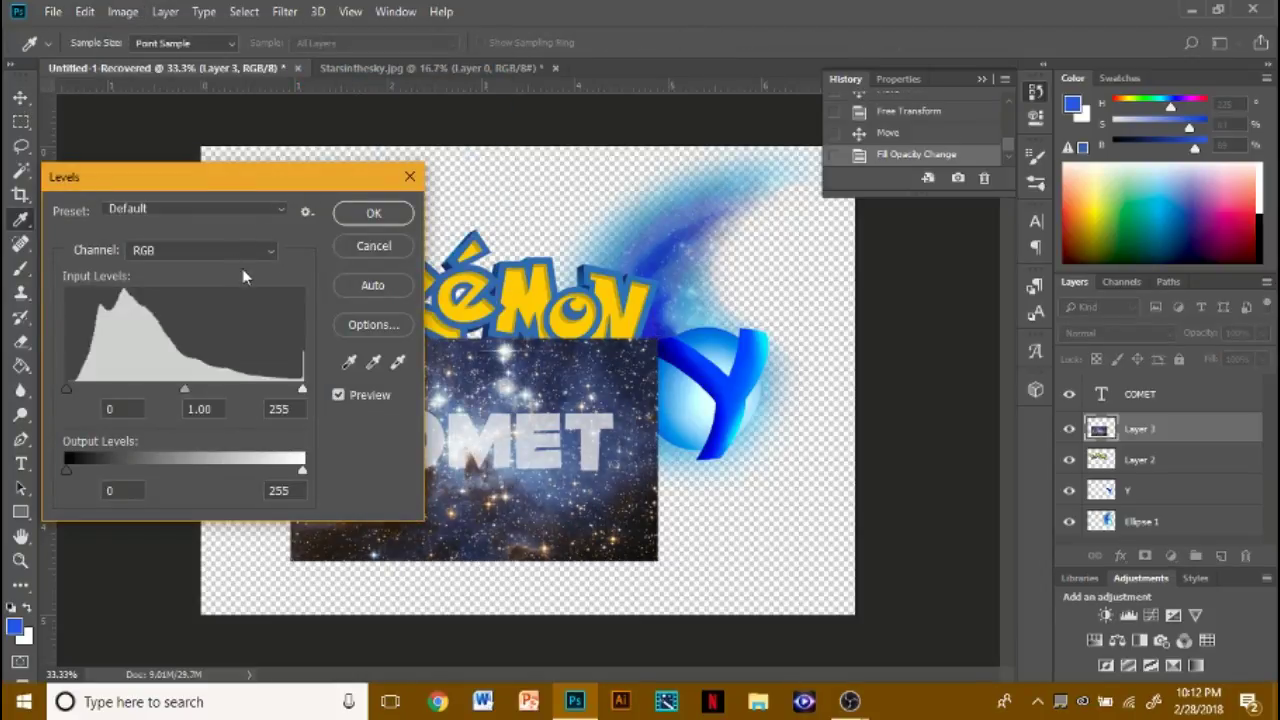
{"action": "left_click", "coordinate": [130, 12]}
{"action": "left_click", "coordinate": [335, 118]}
{"action": "key", "text": "Escape"}
{"action": "left_click", "coordinate": [125, 12]}
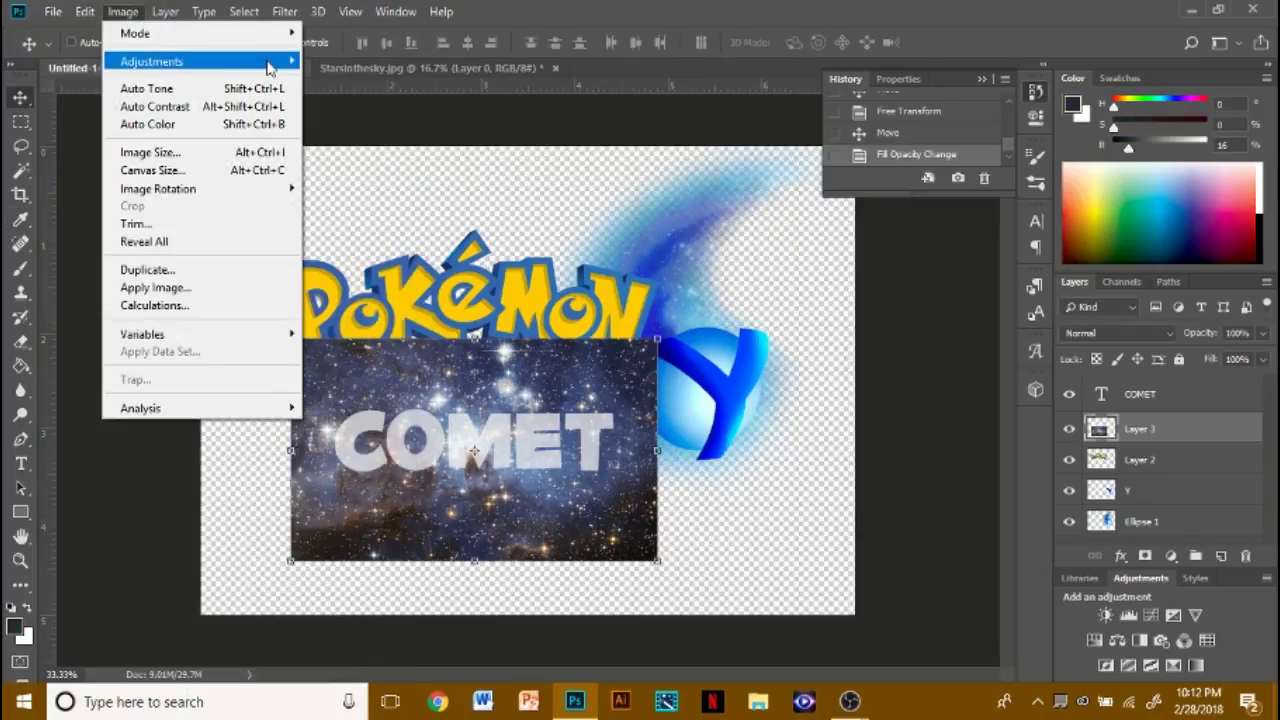
{"action": "mouse_move", "coordinate": [260, 62]}
{"action": "left_click", "coordinate": [347, 119]}
{"action": "left_click_drag", "start_coordinate": [675, 170], "coordinate": [677, 213]}
{"action": "left_click_drag", "start_coordinate": [675, 128], "coordinate": [682, 130]}
{"action": "key", "text": "Escape"}
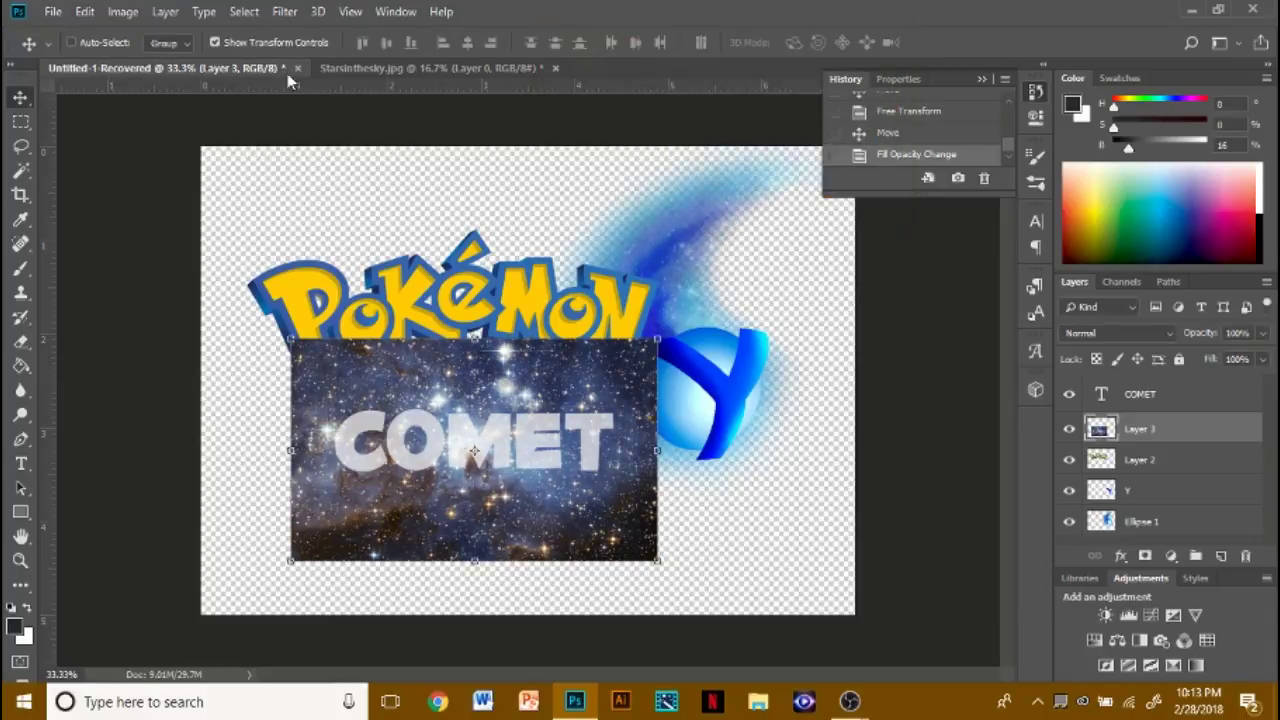
- Try different hue and saturation shifts on the star image with Hue/Saturation and reset it to the Default preset
{"action": "left_click", "coordinate": [123, 11]}
{"action": "mouse_move", "coordinate": [250, 61]}
{"action": "left_click", "coordinate": [410, 163]}
{"action": "left_click_drag", "start_coordinate": [192, 199], "coordinate": [227, 203]}
{"action": "left_click_drag", "start_coordinate": [194, 249], "coordinate": [237, 248]}
{"action": "left_click_drag", "start_coordinate": [227, 200], "coordinate": [200, 200]}
{"action": "left_click_drag", "start_coordinate": [192, 296], "coordinate": [191, 297]}
{"action": "left_click", "coordinate": [123, 147]}
{"action": "left_click", "coordinate": [148, 245]}
{"action": "left_click_drag", "start_coordinate": [193, 201], "coordinate": [203, 203]}
{"action": "left_click", "coordinate": [110, 143]}
{"action": "left_click", "coordinate": [114, 164]}
{"action": "left_click", "coordinate": [203, 104]}
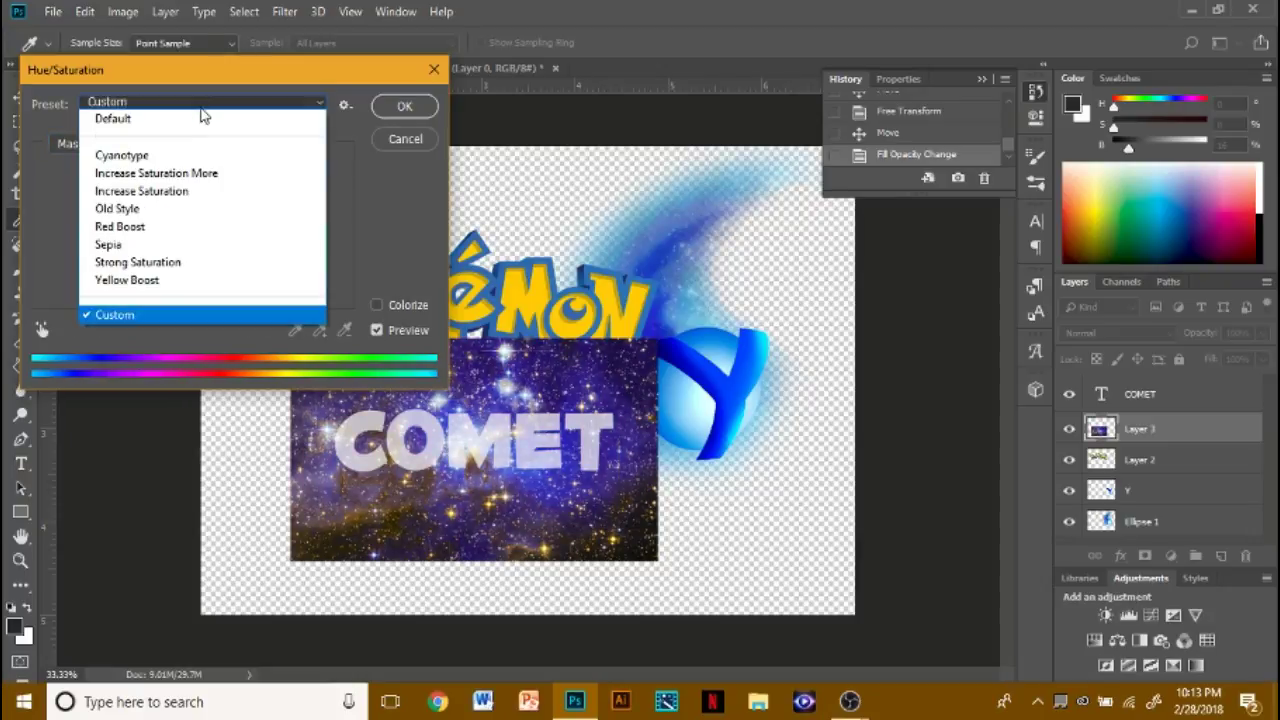
{"action": "left_click", "coordinate": [187, 120]}
- Try Hue/Saturation values of hue +13, saturation +55 and lightness +2 on the star image
{"action": "left_click_drag", "start_coordinate": [193, 202], "coordinate": [210, 203]}
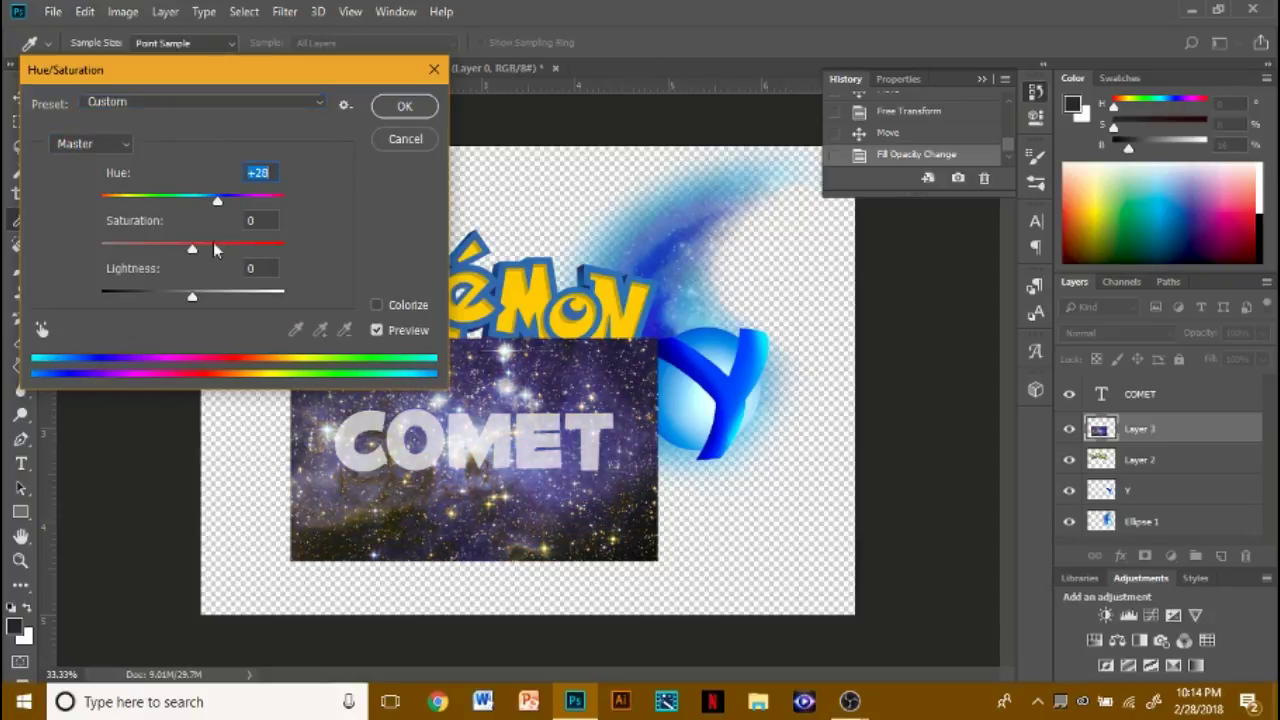
{"action": "left_click_drag", "start_coordinate": [214, 250], "coordinate": [229, 248]}
{"action": "left_click_drag", "start_coordinate": [191, 297], "coordinate": [194, 297]}
{"action": "left_click_drag", "start_coordinate": [217, 200], "coordinate": [204, 200]}
{"action": "left_click_drag", "start_coordinate": [229, 248], "coordinate": [242, 248]}
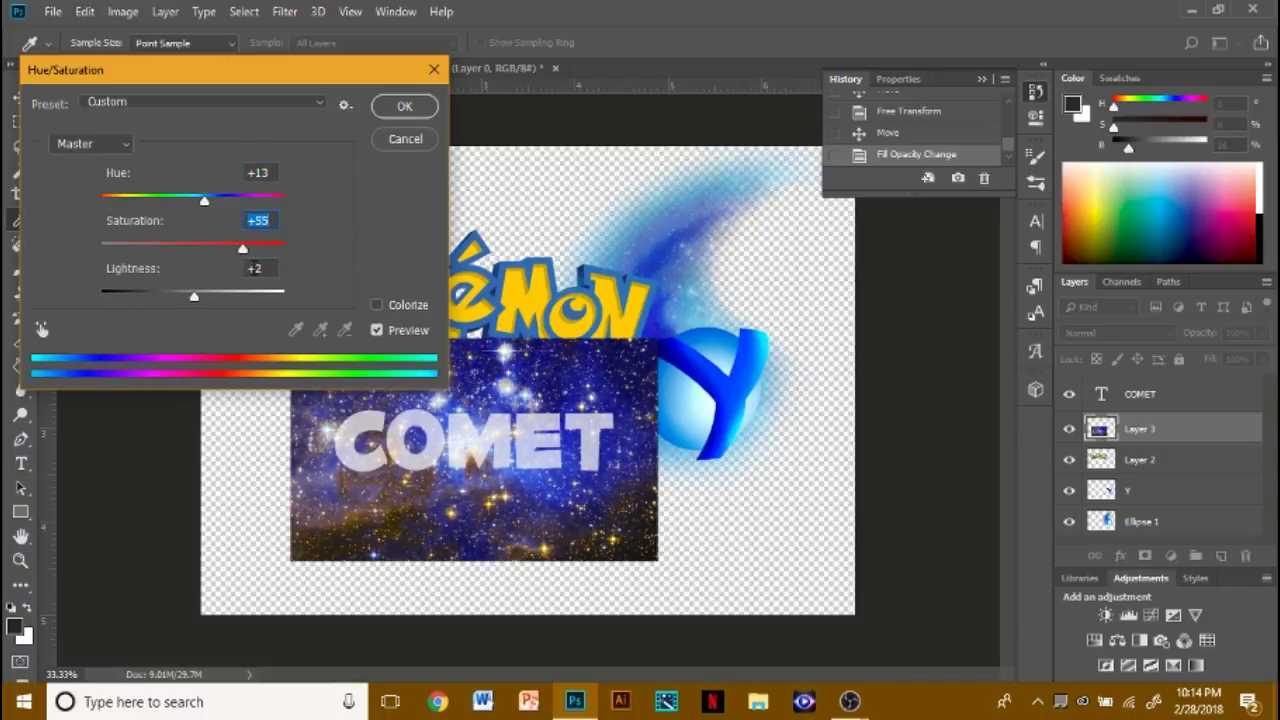
{"action": "key", "text": "Escape"}
- Tint the star image blue with Color Balance midtone levels of -65, -39 and +33
{"action": "left_click", "coordinate": [122, 11]}
{"action": "mouse_move", "coordinate": [170, 60]}
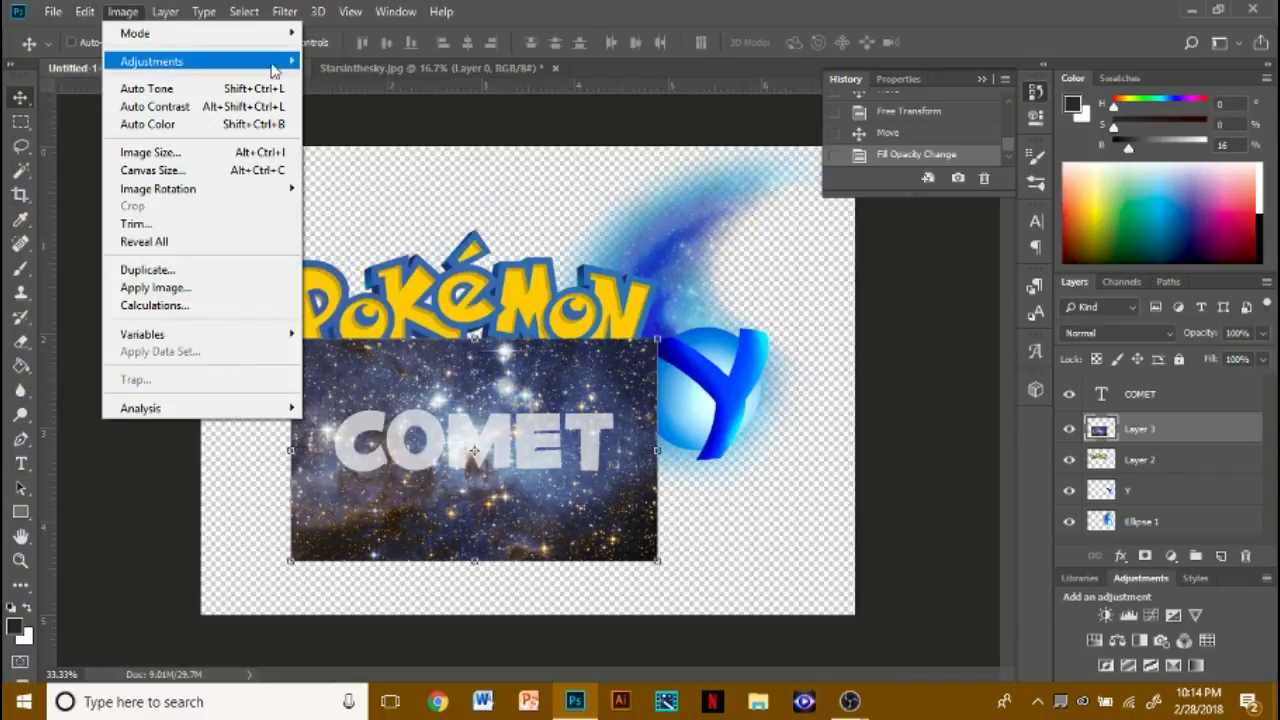
{"action": "left_click", "coordinate": [410, 190]}
{"action": "left_click_drag", "start_coordinate": [596, 254], "coordinate": [637, 255]}
{"action": "left_click_drag", "start_coordinate": [597, 234], "coordinate": [552, 235]}
{"action": "left_click_drag", "start_coordinate": [548, 213], "coordinate": [541, 215]}
{"action": "left_click_drag", "start_coordinate": [599, 255], "coordinate": [662, 255]}
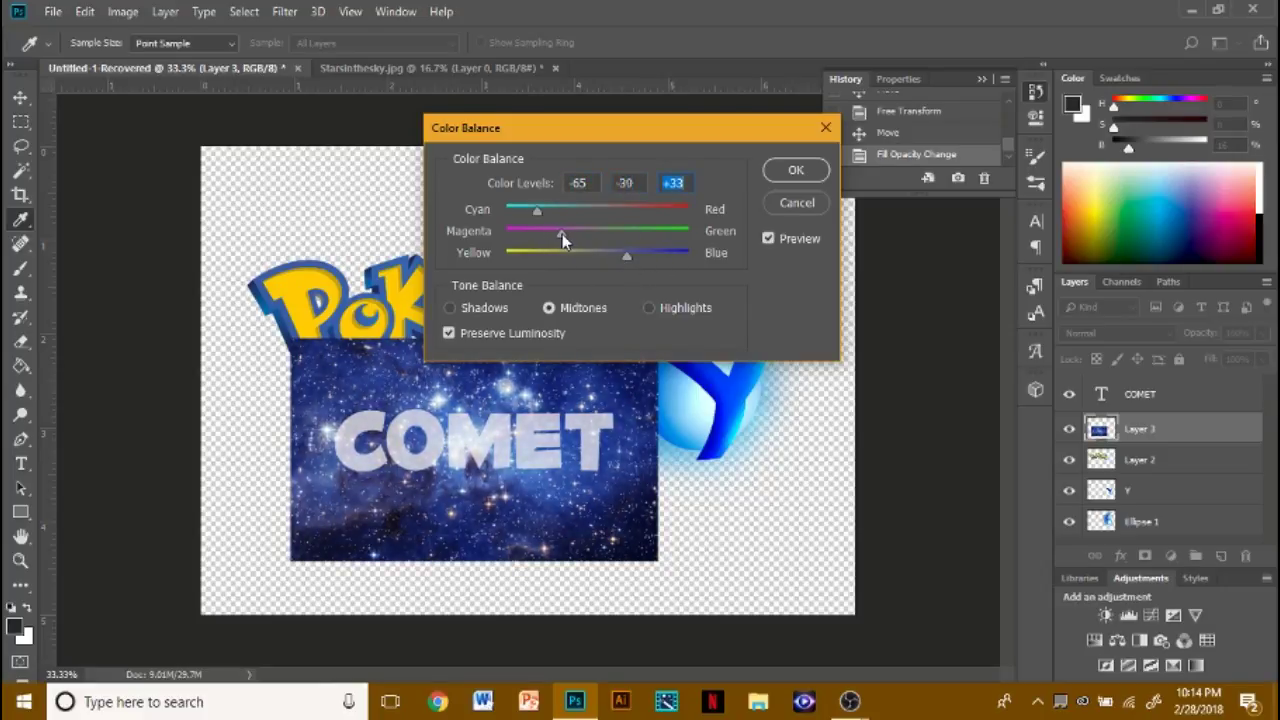
{"action": "left_click", "coordinate": [787, 176]}
- Set the COMET layer's fill to 39% and move the text to the upper part of the star image
{"action": "left_click", "coordinate": [1151, 395]}
{"action": "left_click_drag", "start_coordinate": [757, 383], "coordinate": [757, 366]}
{"action": "left_click", "coordinate": [1262, 360]}
{"action": "left_click_drag", "start_coordinate": [1234, 382], "coordinate": [1213, 389]}
{"action": "left_click_drag", "start_coordinate": [490, 428], "coordinate": [487, 409]}
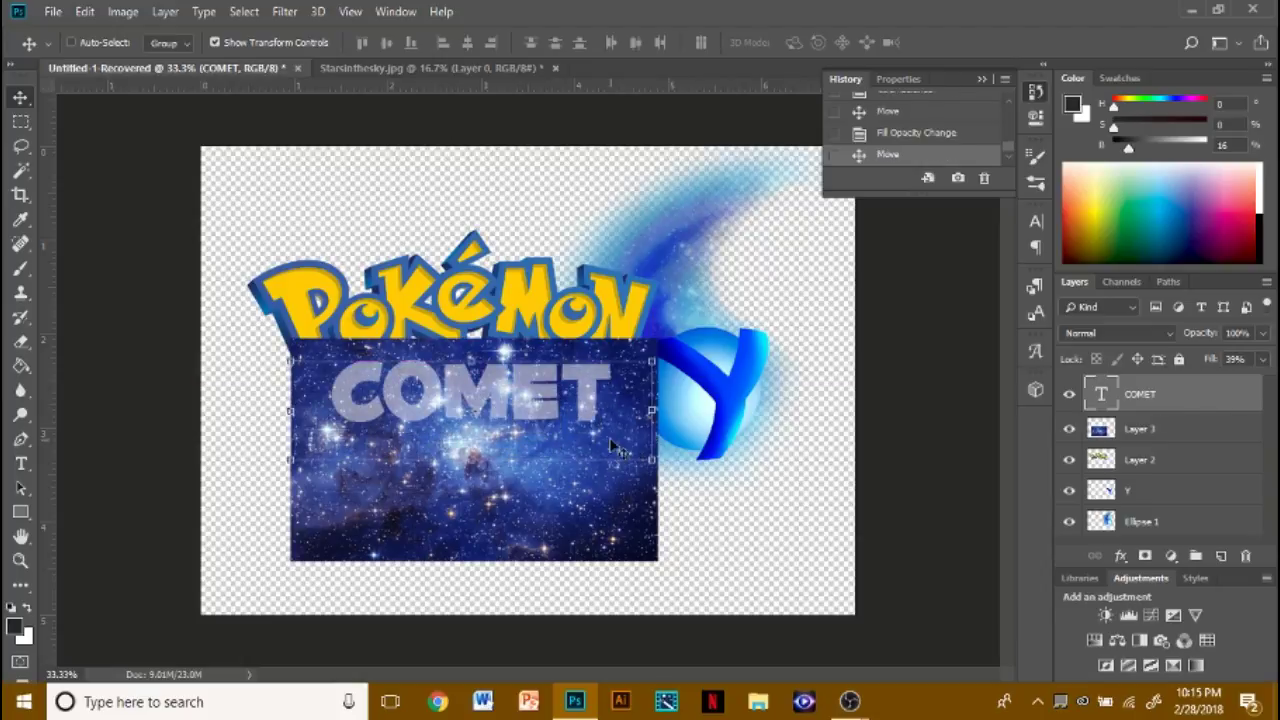
- Add the COMET letters to one Magic Wand selection
{"action": "key", "text": "w"}
{"action": "left_click", "coordinate": [565, 415]}
{"action": "left_click", "coordinate": [555, 412], "text": "shift"}
{"action": "left_click", "coordinate": [540, 412], "text": "shift"}
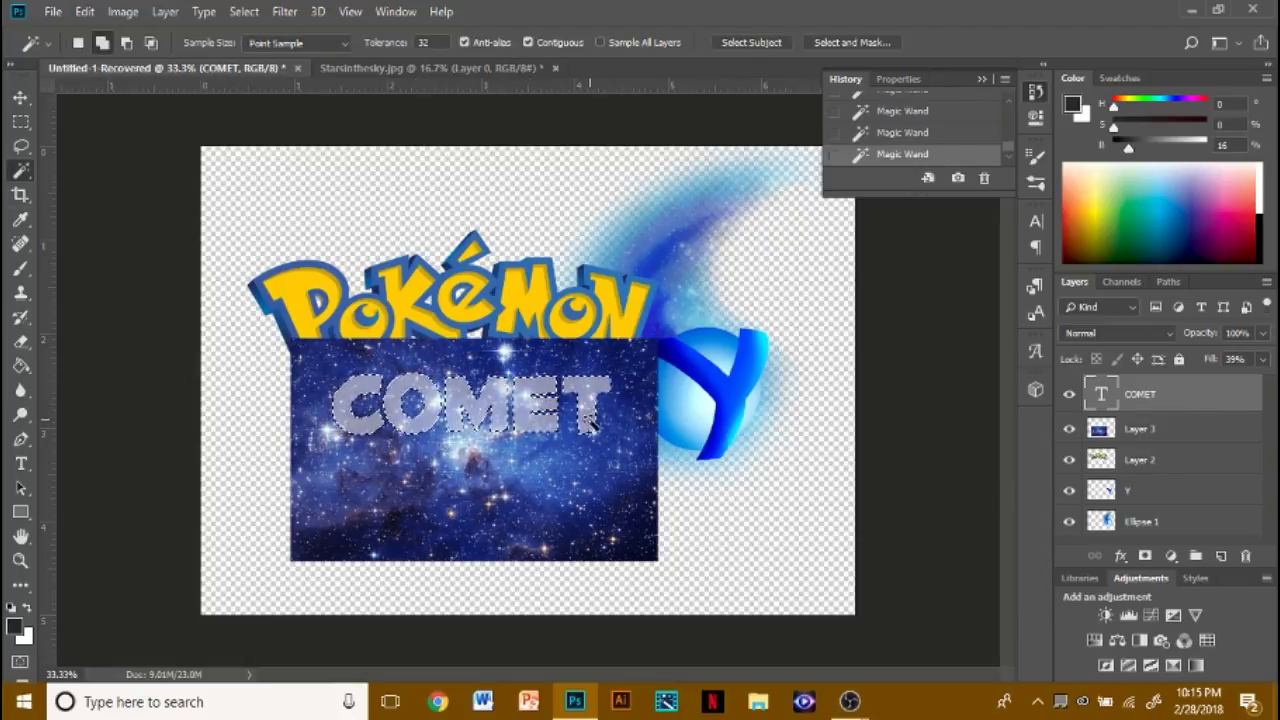
- Select Layer 3 together with the COMET layer and invert the letter selection
{"action": "left_click", "coordinate": [1138, 432], "text": "shift"}
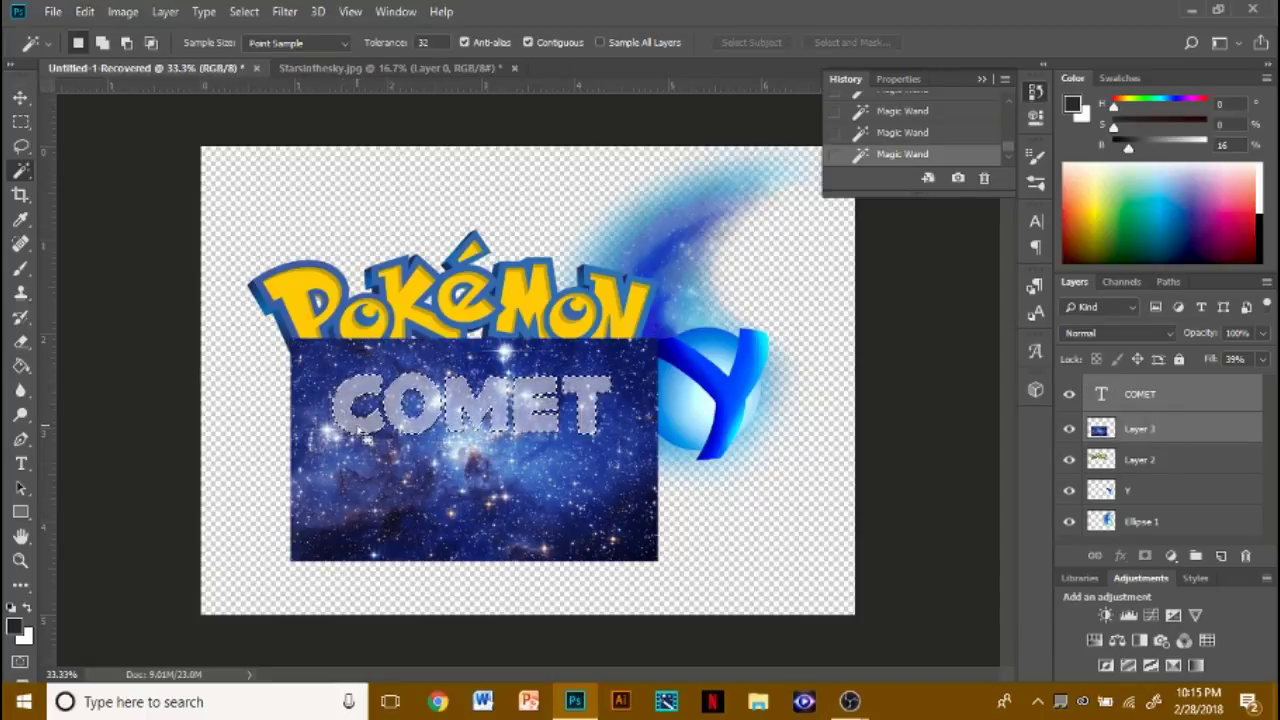
{"action": "left_click", "coordinate": [135, 12]}
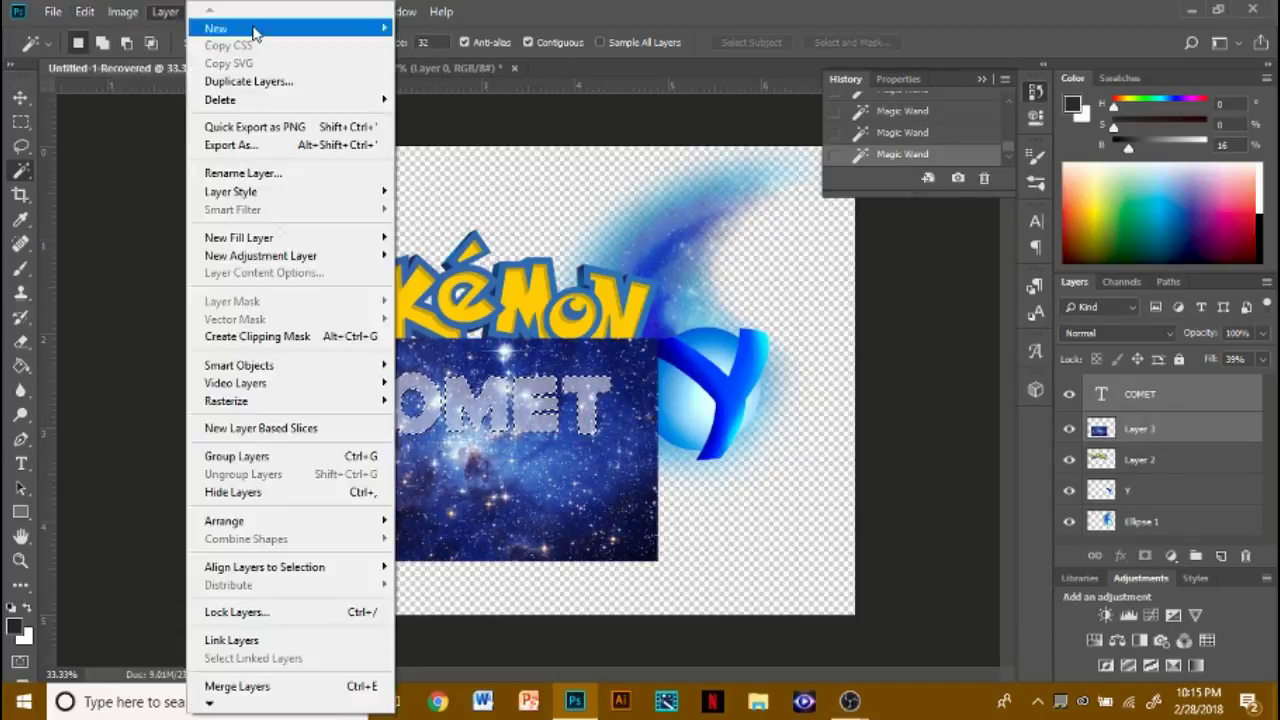
{"action": "left_click", "coordinate": [262, 86]}
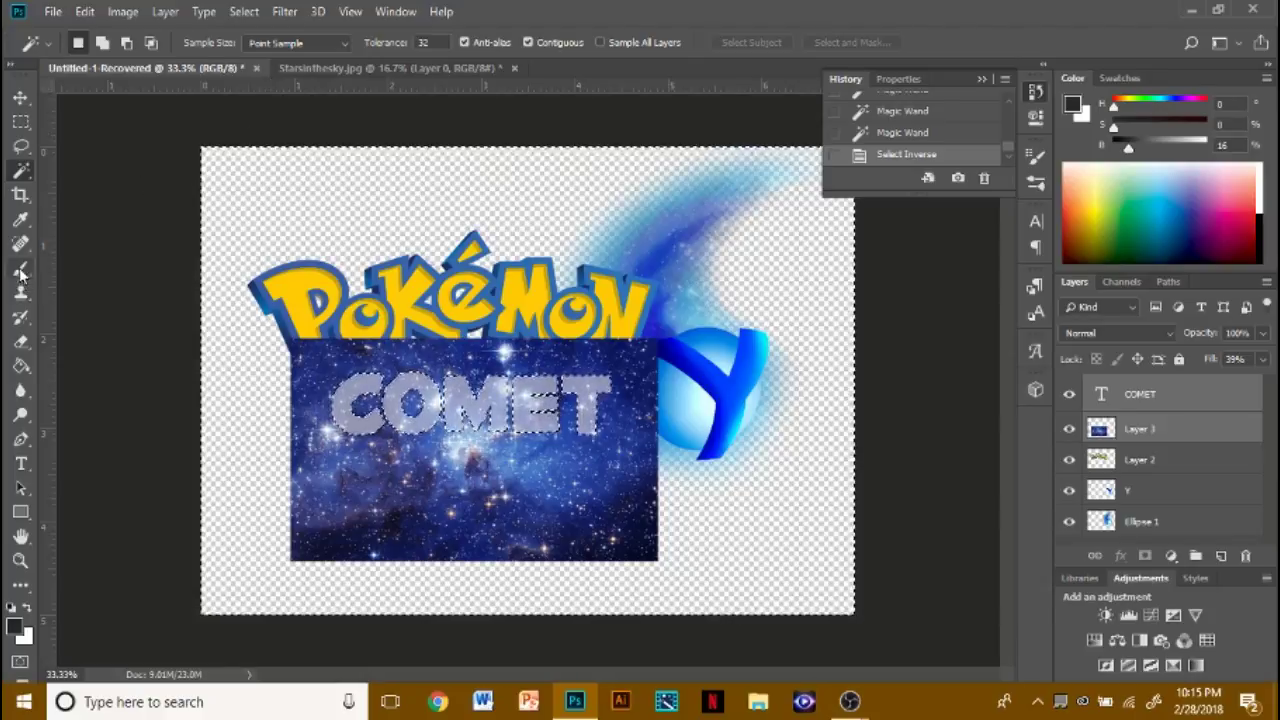
- Erase the star image on Layer 3 everywhere outside the COMET letters with a 120 px eraser
{"action": "key", "text": "e"}
{"action": "left_click", "coordinate": [1182, 427]}
{"action": "left_click", "coordinate": [100, 43]}
{"action": "left_click_drag", "start_coordinate": [130, 104], "coordinate": [171, 104]}
{"action": "mouse_move", "coordinate": [304, 366]}
{"action": "left_mouse_down"}
{"action": "mouse_move", "coordinate": [328, 356]}
{"action": "mouse_move", "coordinate": [312, 542]}
{"action": "mouse_move", "coordinate": [372, 530]}
{"action": "mouse_move", "coordinate": [420, 350]}
{"action": "mouse_move", "coordinate": [560, 530]}
{"action": "mouse_move", "coordinate": [615, 530]}
{"action": "mouse_move", "coordinate": [678, 588]}
{"action": "left_mouse_up"}
{"action": "left_click_drag", "start_coordinate": [580, 470], "coordinate": [97, 173]}
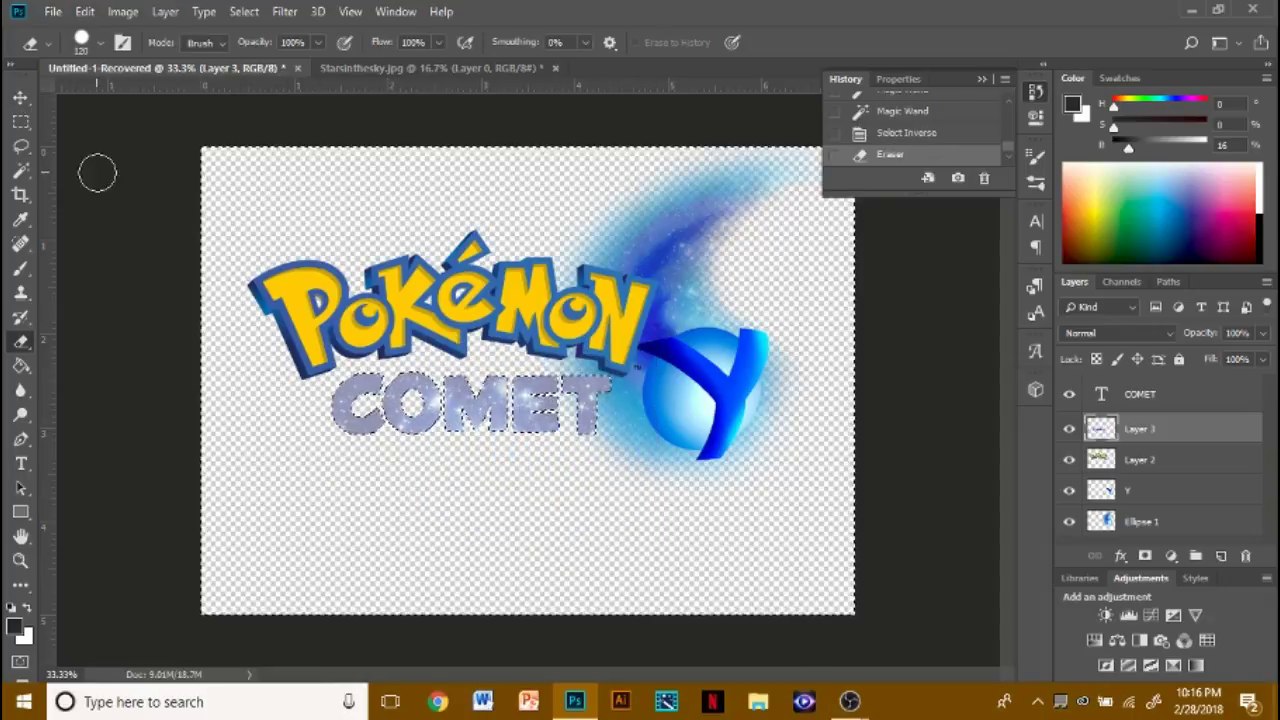
- Deselect the letters and shift the COMET text layer very slightly
{"action": "key", "text": "v"}
{"action": "left_click", "coordinate": [150, 296]}
{"action": "left_click", "coordinate": [605, 272]}
{"action": "left_click", "coordinate": [20, 172]}
{"action": "left_click", "coordinate": [83, 168]}
{"action": "key", "text": "v"}
{"action": "left_click", "coordinate": [1178, 405]}
{"action": "mouse_move", "coordinate": [545, 425]}
{"action": "left_mouse_down"}
{"action": "mouse_move", "coordinate": [563, 523]}
{"action": "mouse_move", "coordinate": [548, 426]}
{"action": "left_mouse_up"}
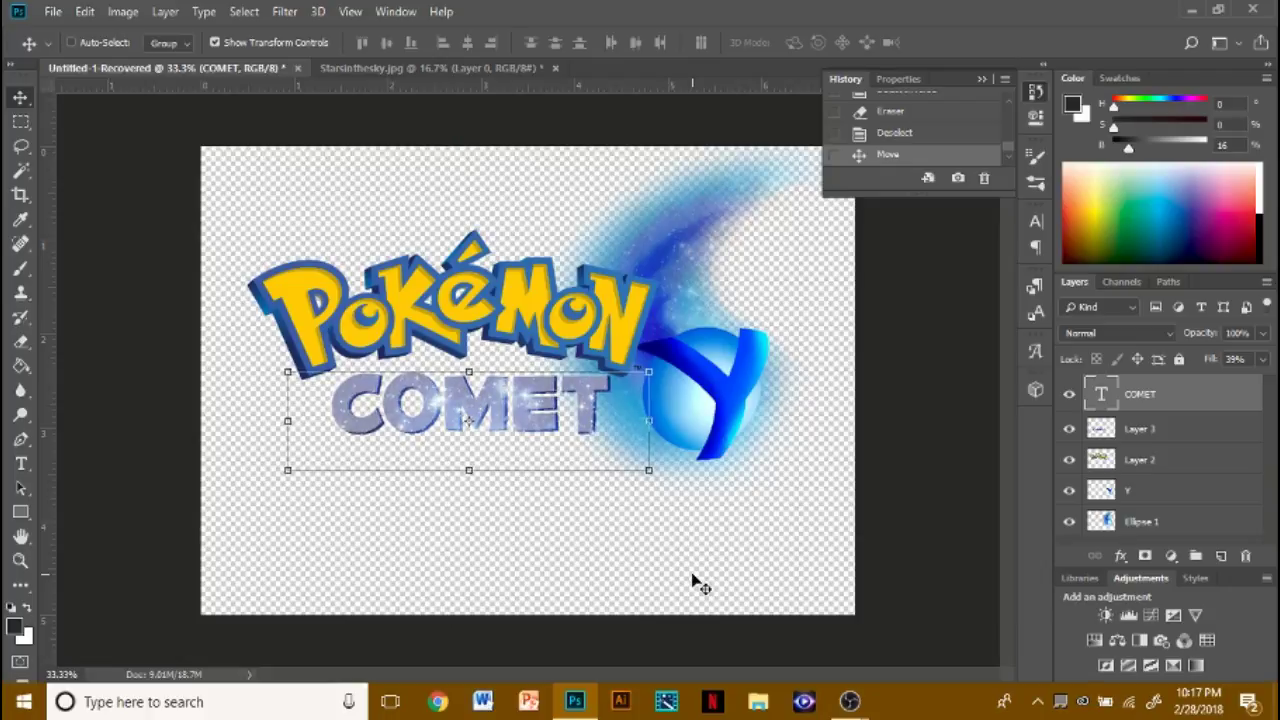
- Set the COMET text layer's fill to 100% and place the layer beneath Layer 3
{"action": "left_click", "coordinate": [1263, 359]}
{"action": "left_click_drag", "start_coordinate": [1214, 382], "coordinate": [1273, 382]}
{"action": "left_click_drag", "start_coordinate": [1164, 396], "coordinate": [1163, 443]}
- Nudge the COMET text slightly out of line with the star-textured letters as a white backing
{"action": "key", "text": "shift+Down"}
{"action": "key", "text": "shift+Right"}
{"action": "key", "text": "shift+Right"}
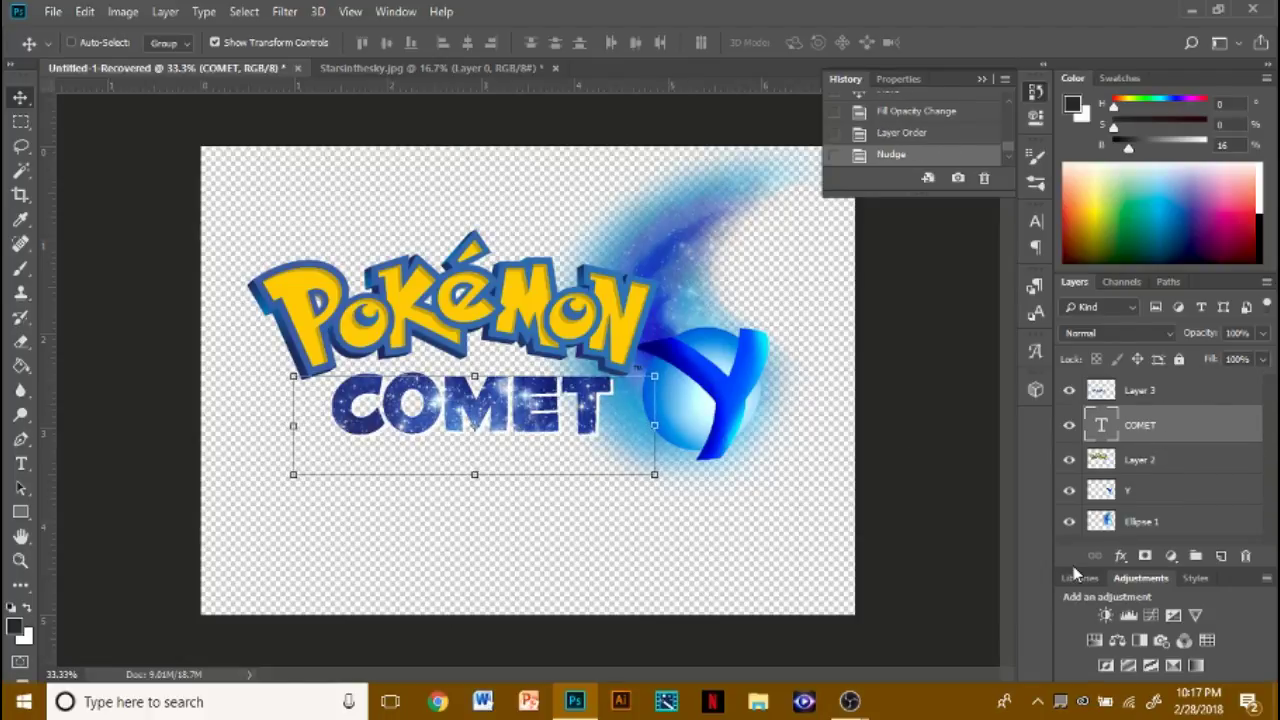
{"action": "key", "text": "shift+Left"}
{"action": "key", "text": "shift+Left"}
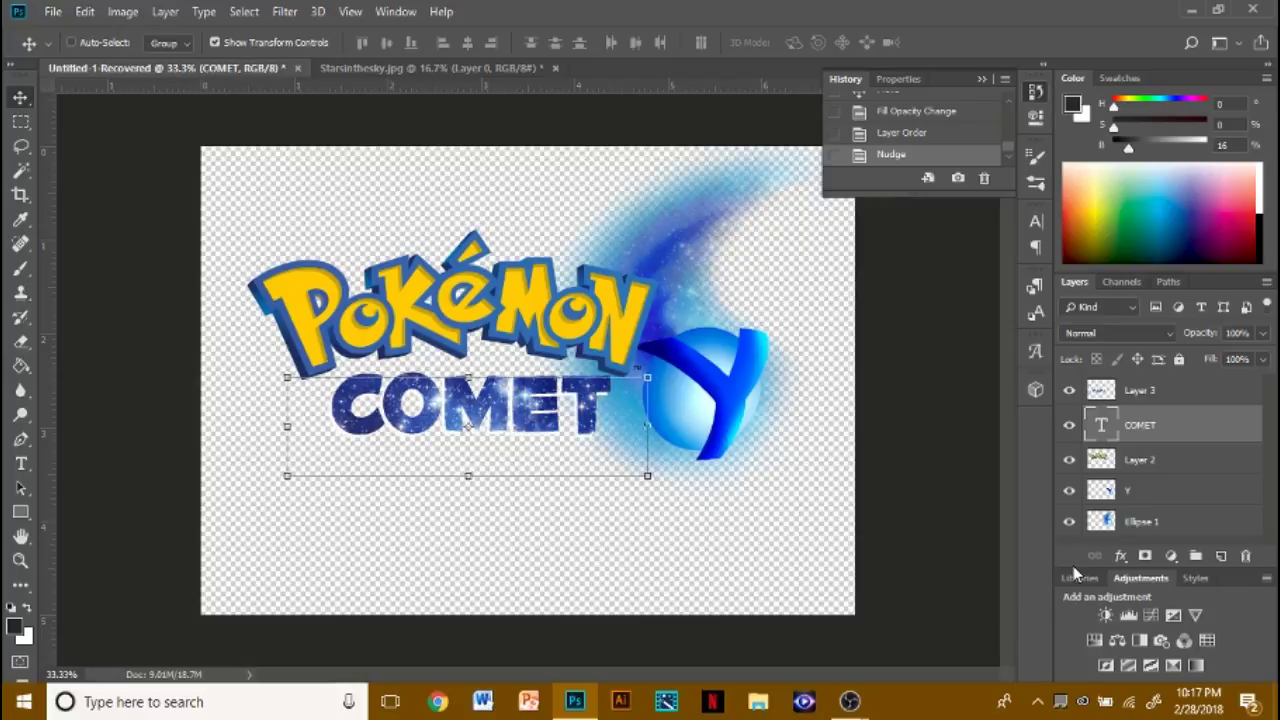
- Add a new layer beneath all the others and fill it with black
{"action": "left_click", "coordinate": [1220, 556]}
{"action": "left_click_drag", "start_coordinate": [1180, 425], "coordinate": [1196, 540]}
{"action": "left_click_drag", "start_coordinate": [1205, 523], "coordinate": [1217, 543]}
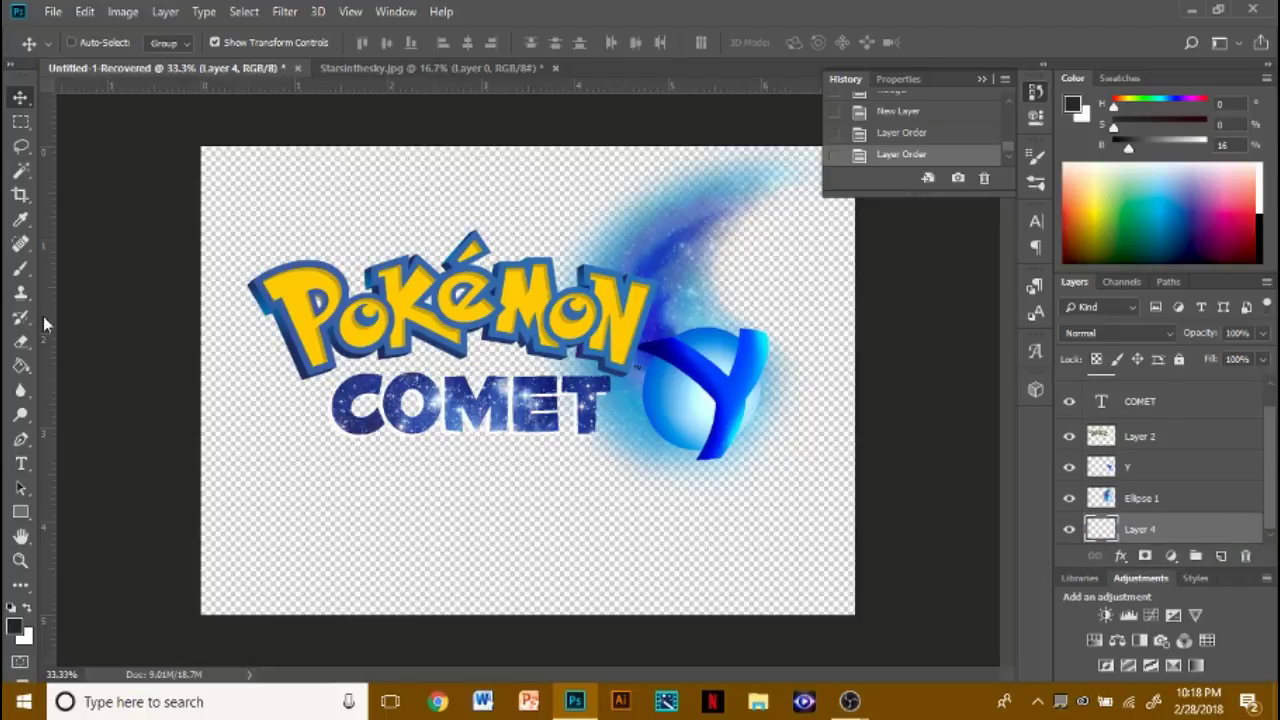
{"action": "key", "text": "g"}
{"action": "left_click", "coordinate": [776, 612]}
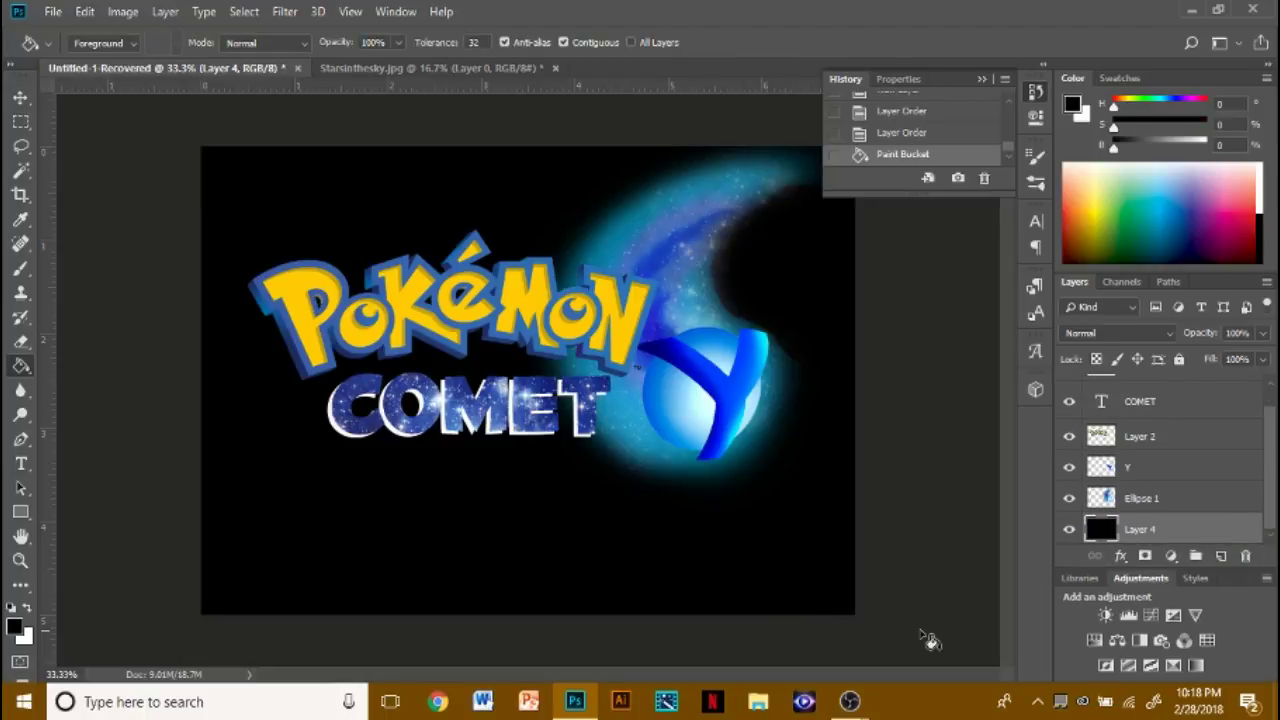
- Nudge the white COMET text right and up to form a thin edge around the star-textured letters
{"action": "scroll", "coordinate": [1200, 440], "scroll_direction": "up", "scroll_amount": 1}
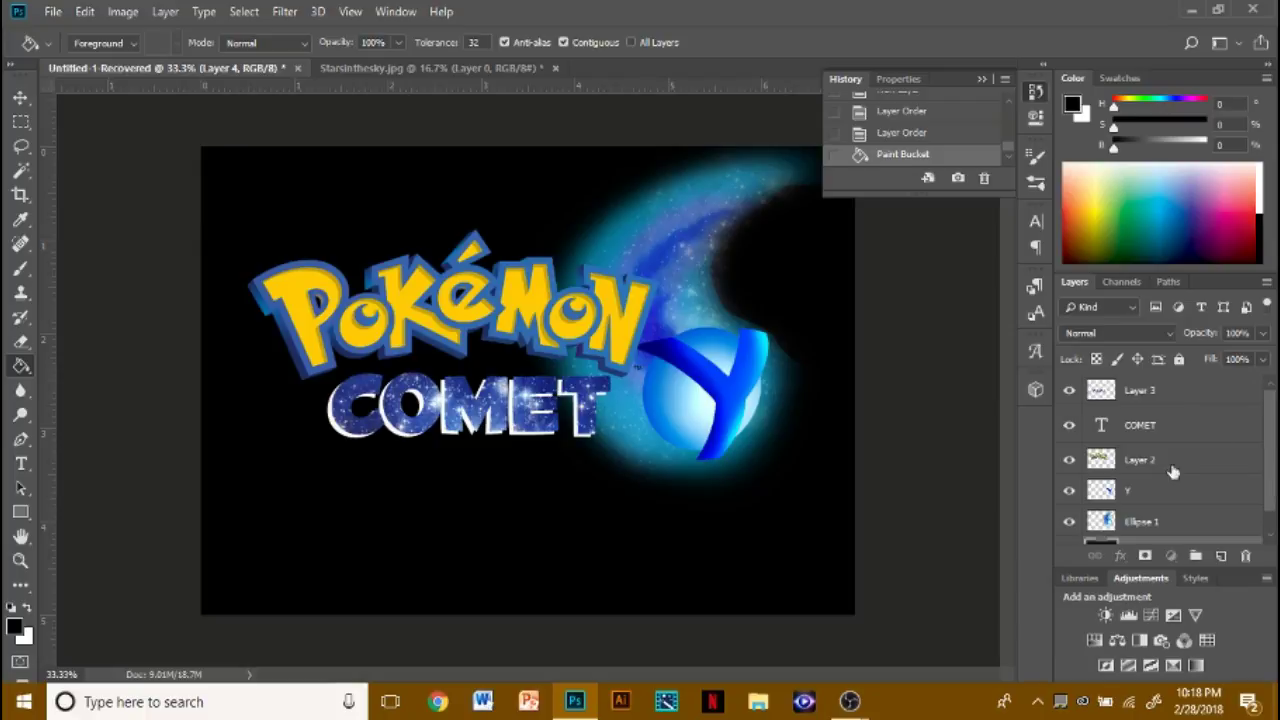
{"action": "left_click", "coordinate": [1190, 426]}
{"action": "key", "text": "v"}
{"action": "key", "text": "Left"}
{"action": "key", "text": "Left"}
{"action": "key", "text": "Right"}
{"action": "key", "text": "Right"}
{"action": "key", "text": "Right"}
{"action": "key", "text": "Right"}
{"action": "key", "text": "Right"}
{"action": "key", "text": "Right"}
{"action": "key", "text": "Right"}
{"action": "key", "text": "Right"}
{"action": "key", "text": "Up"}
{"action": "key", "text": "Up"}
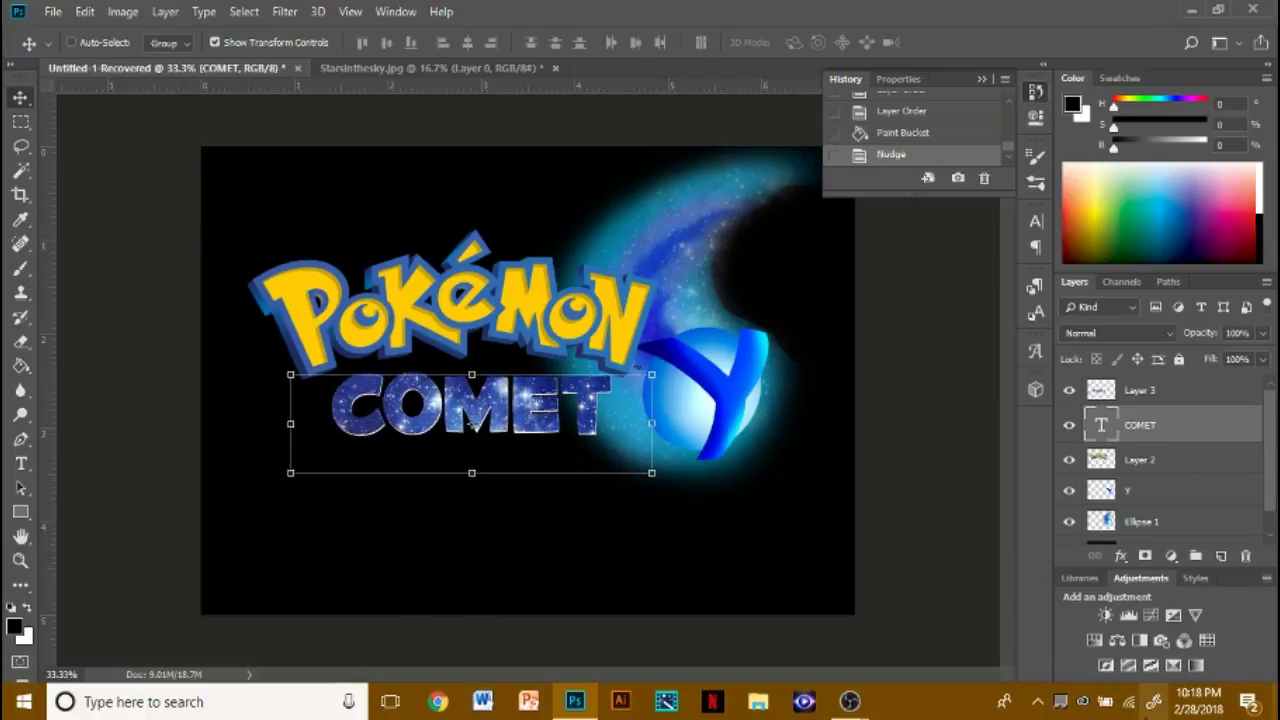
{"action": "key", "text": "Right"}
{"action": "key", "text": "Left"}
{"action": "key", "text": "Right"}
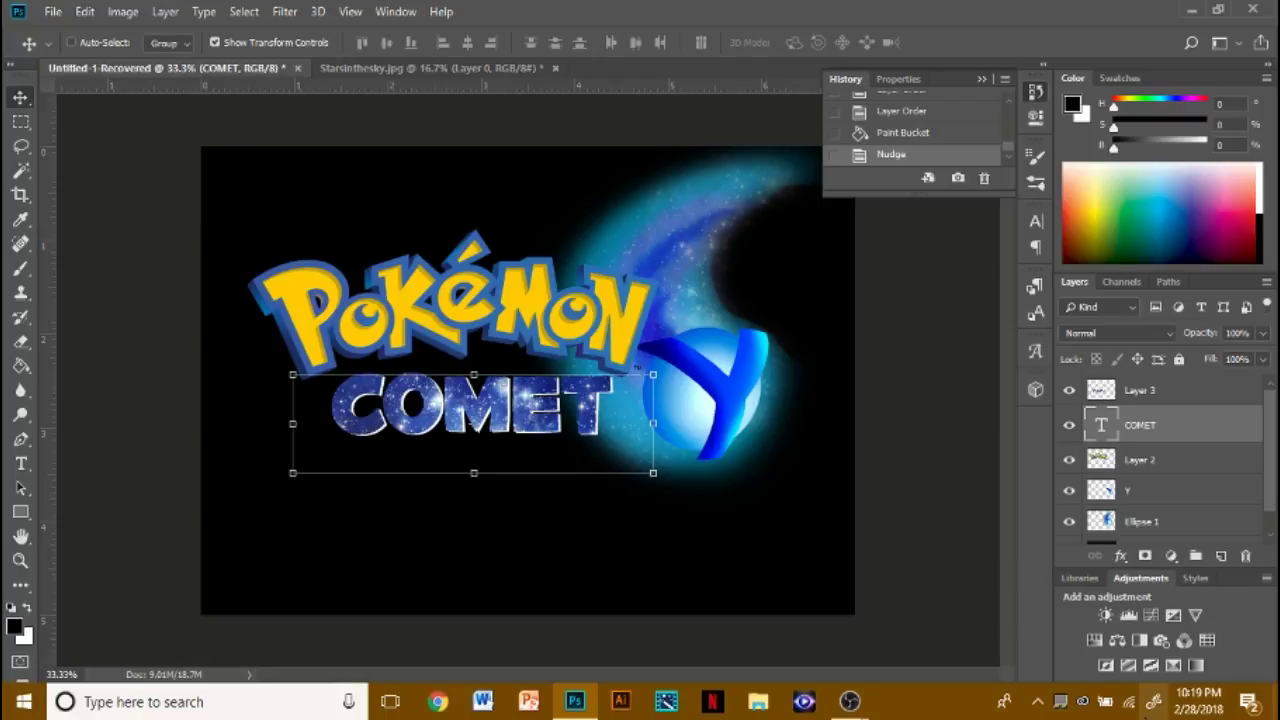
- Merge Layer 3 and the COMET text layer into one layer
{"action": "left_click", "coordinate": [1140, 390]}
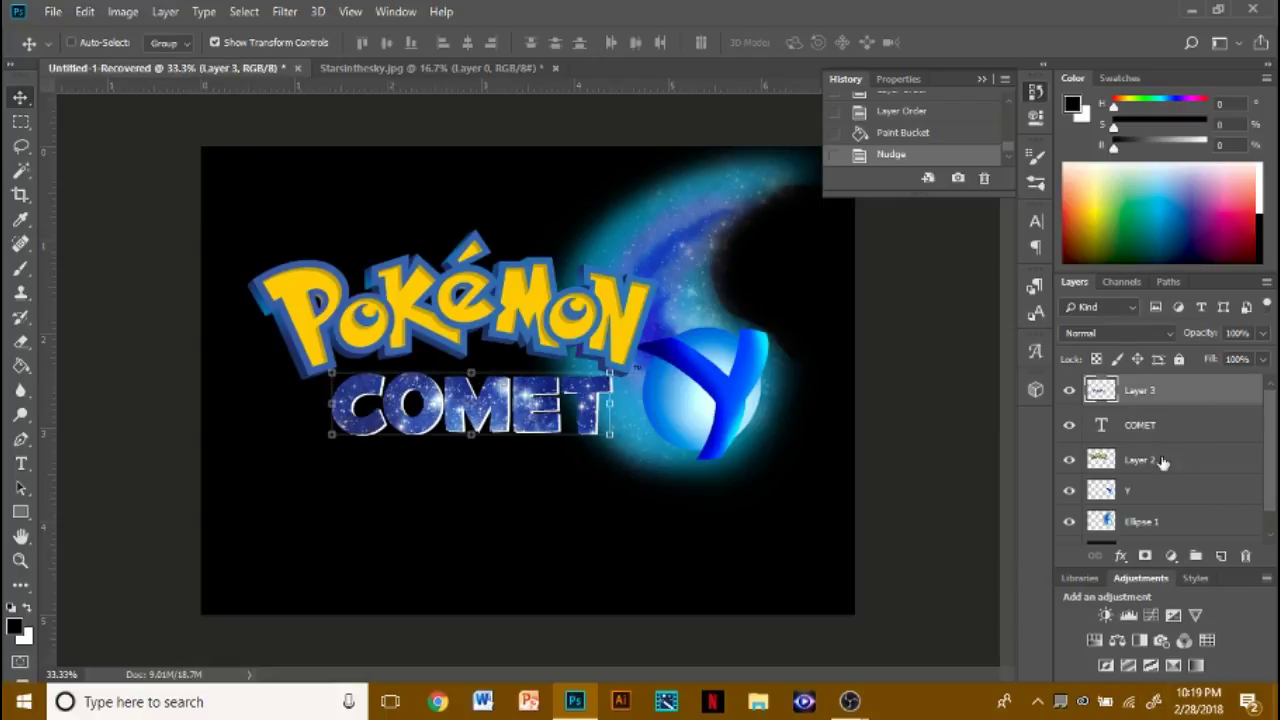
{"action": "left_click", "coordinate": [1172, 428], "text": "shift"}
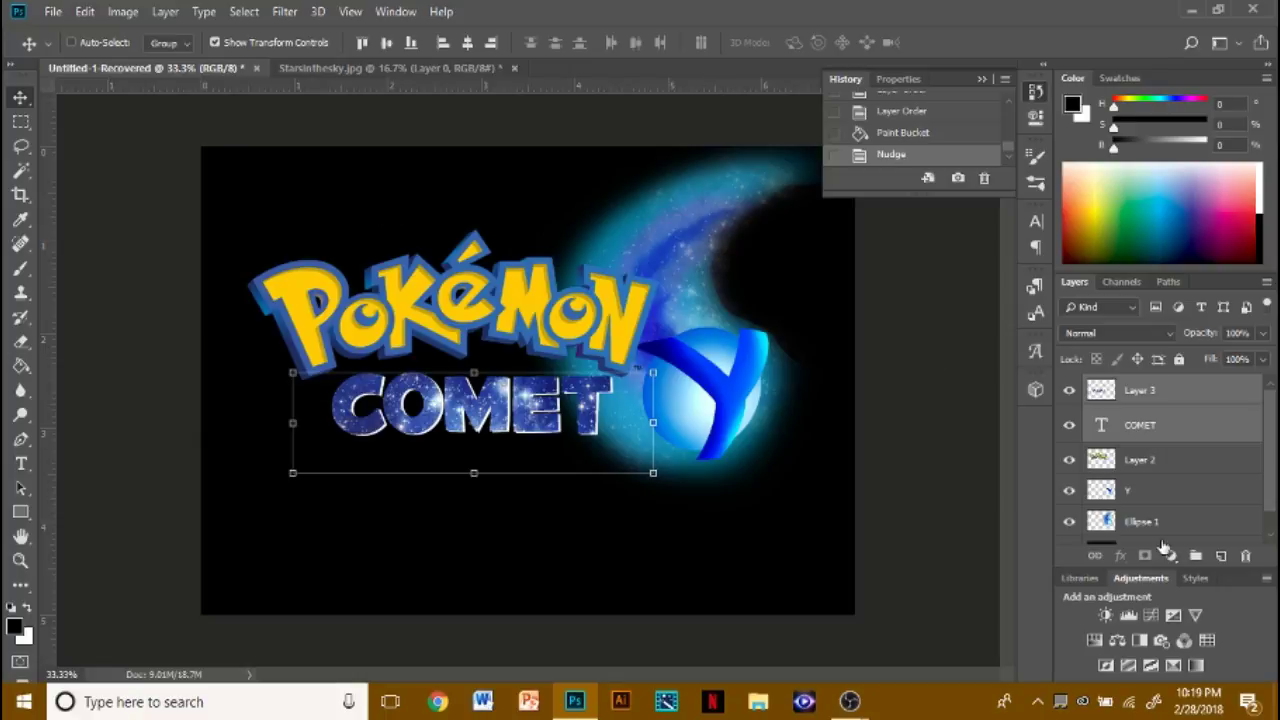
{"action": "right_click", "coordinate": [1167, 430]}
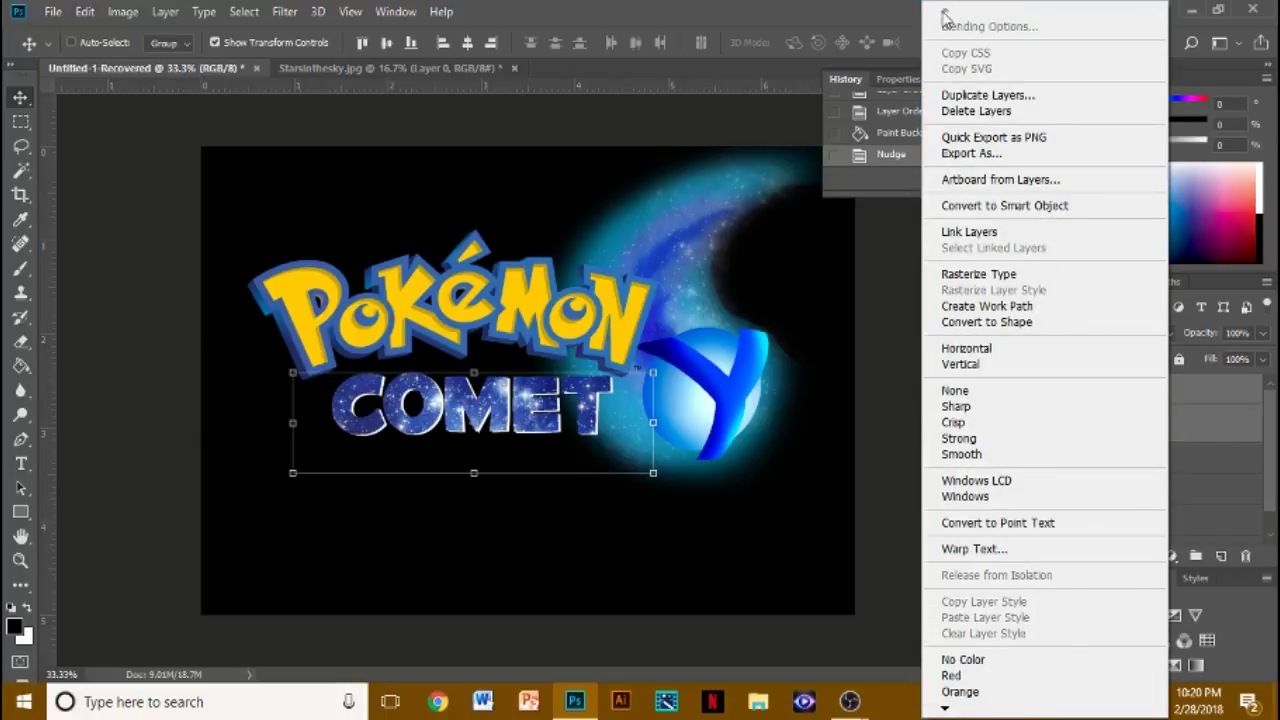
{"action": "left_click", "coordinate": [898, 300]}
{"action": "left_click", "coordinate": [1184, 397]}
{"action": "left_click", "coordinate": [1176, 430], "text": "shift"}
{"action": "right_click", "coordinate": [1169, 438]}
{"action": "right_click", "coordinate": [1192, 398]}
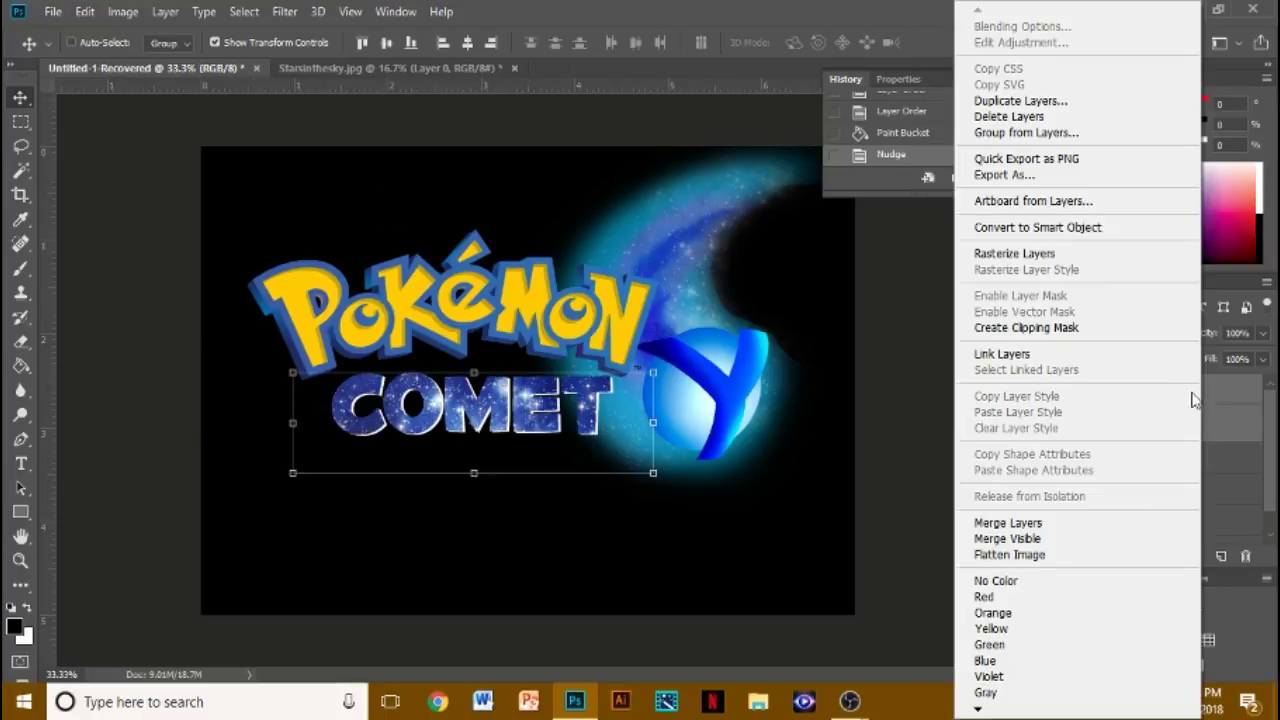
{"action": "left_click", "coordinate": [1035, 522]}
- Select the layers from Layer 3 to Ellipse 1 and move the whole logo down and slightly left on the canvas
{"action": "left_click", "coordinate": [1178, 488], "text": "shift"}
{"action": "left_click_drag", "start_coordinate": [690, 305], "coordinate": [684, 350]}
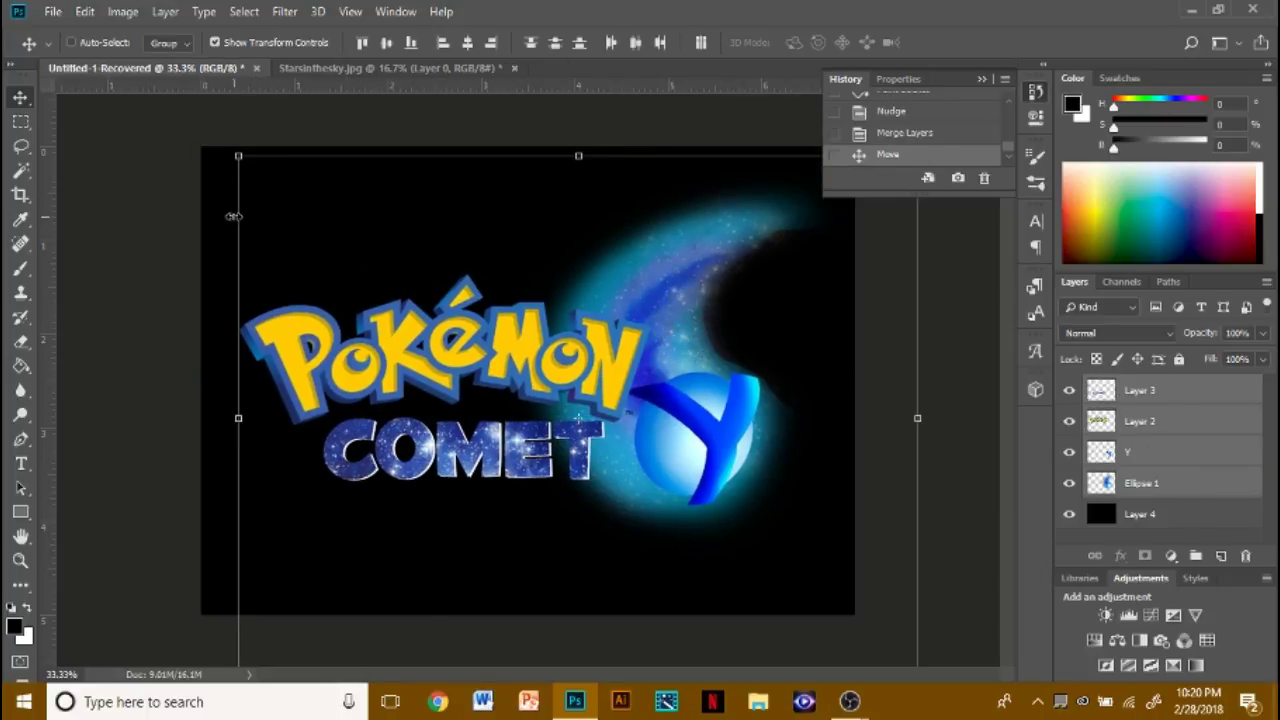
- Select the Ellipse 1 layer and prepare a soft 120 px eraser for the glow beside the Y
{"action": "key", "text": "e"}
{"action": "left_click", "coordinate": [1185, 484]}
{"action": "left_click", "coordinate": [101, 46]}
{"action": "key", "text": "Return"}
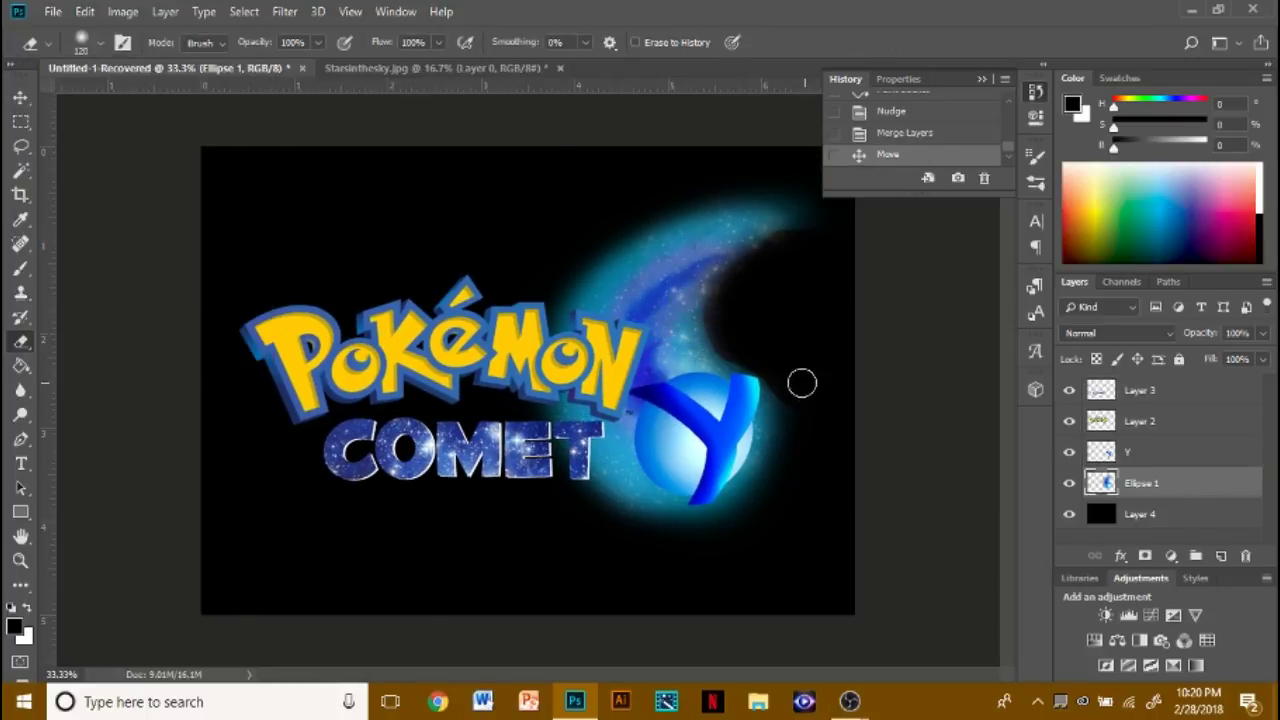